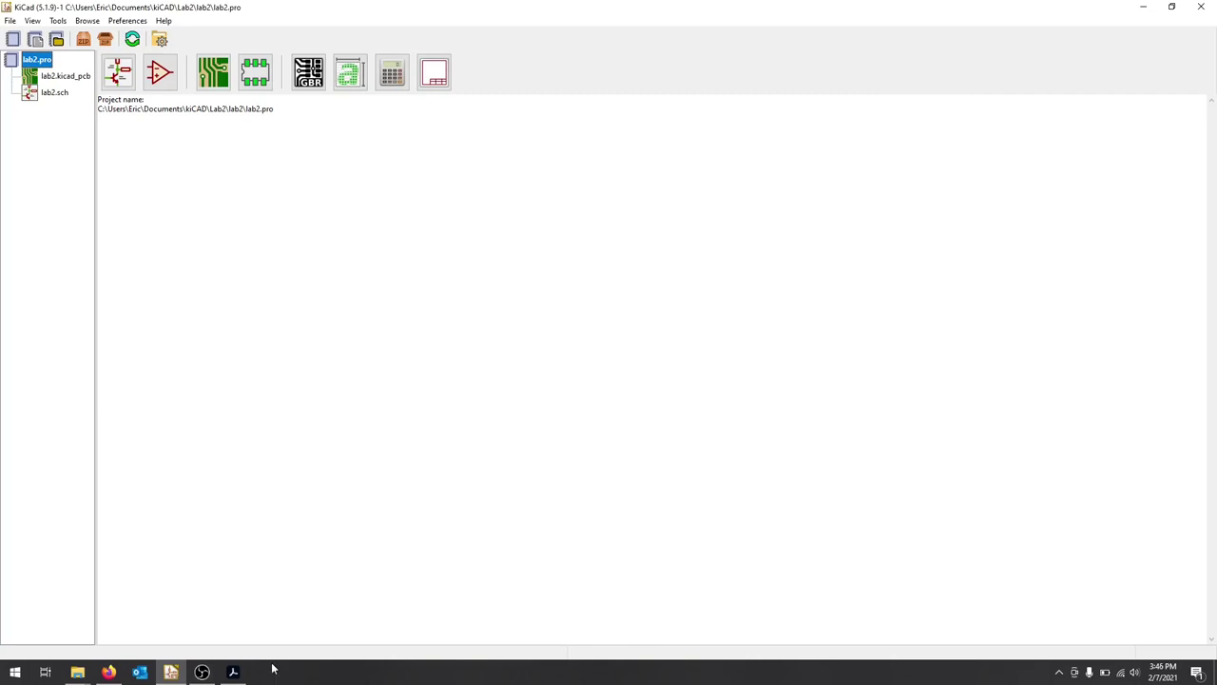
# Step: Read through the diode lab manual PDF, then open lab2.sch from the KiCad project tree
pyautogui.click(234, 673)
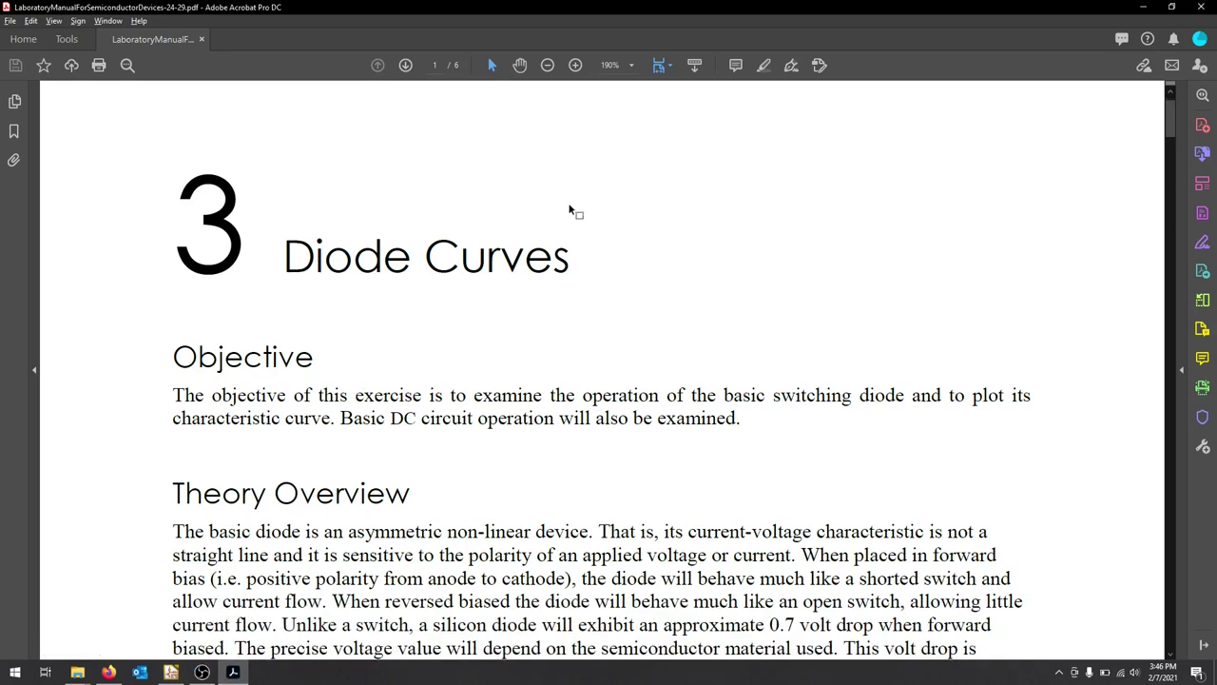
pyautogui.scroll(-1, 837, 390)
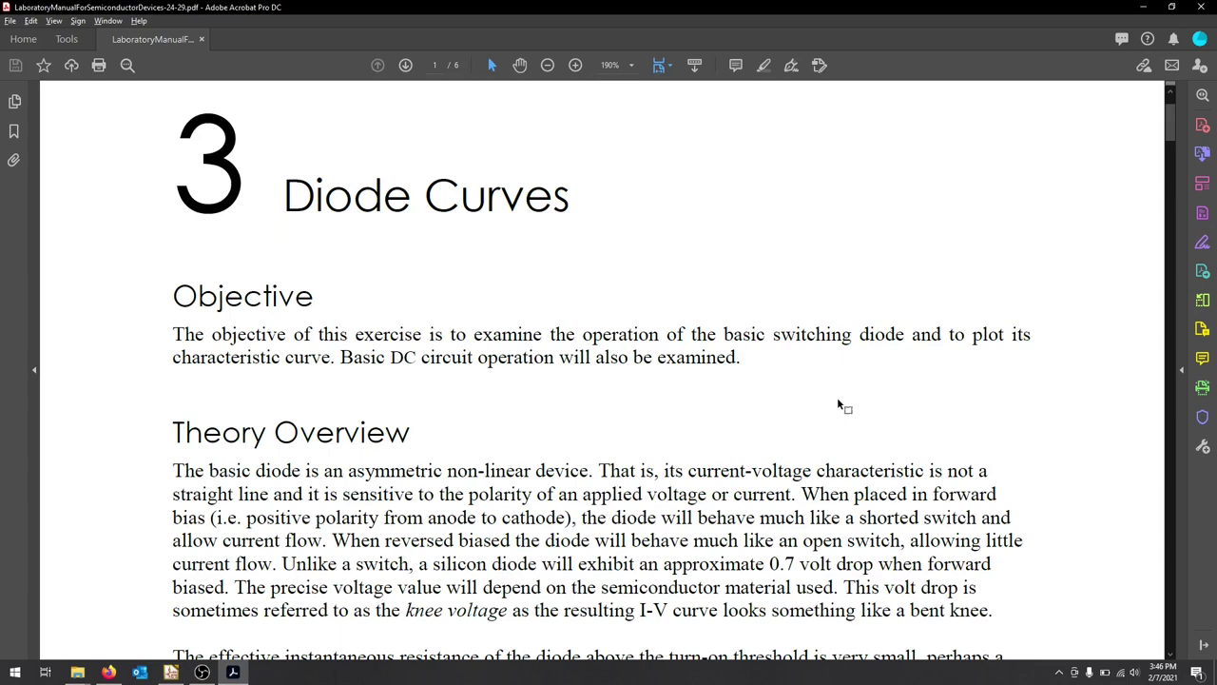
pyautogui.scroll(-6, 838, 404)
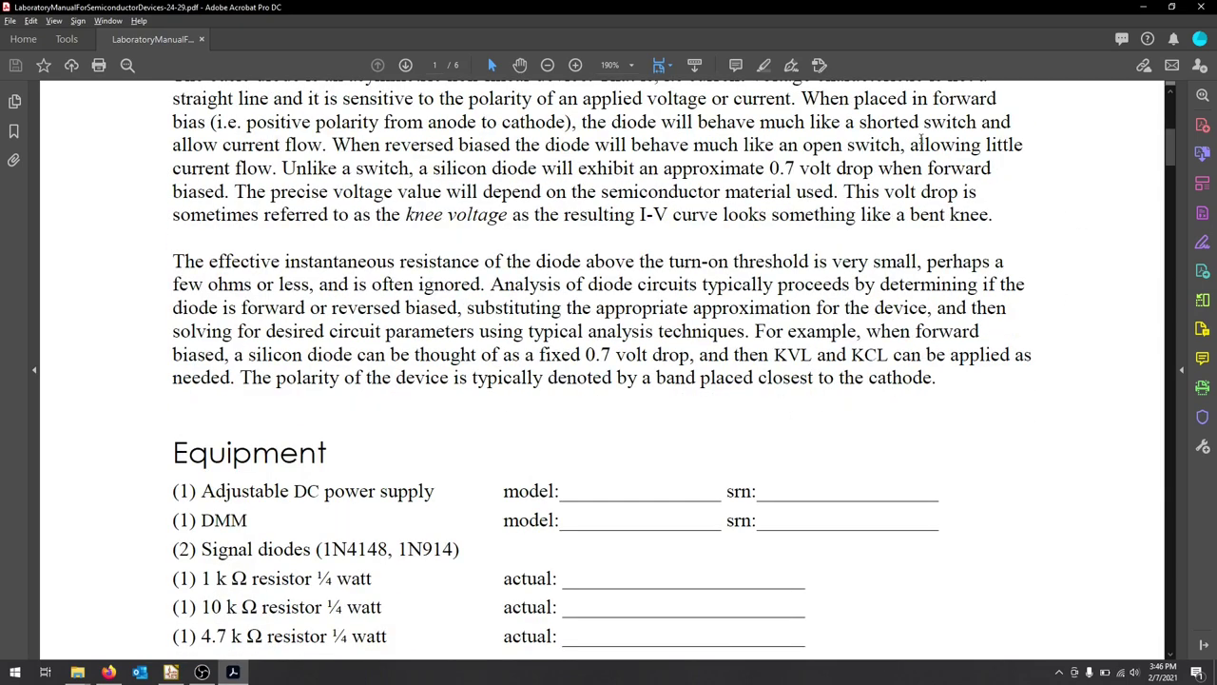
pyautogui.scroll(-4, 645, 422)
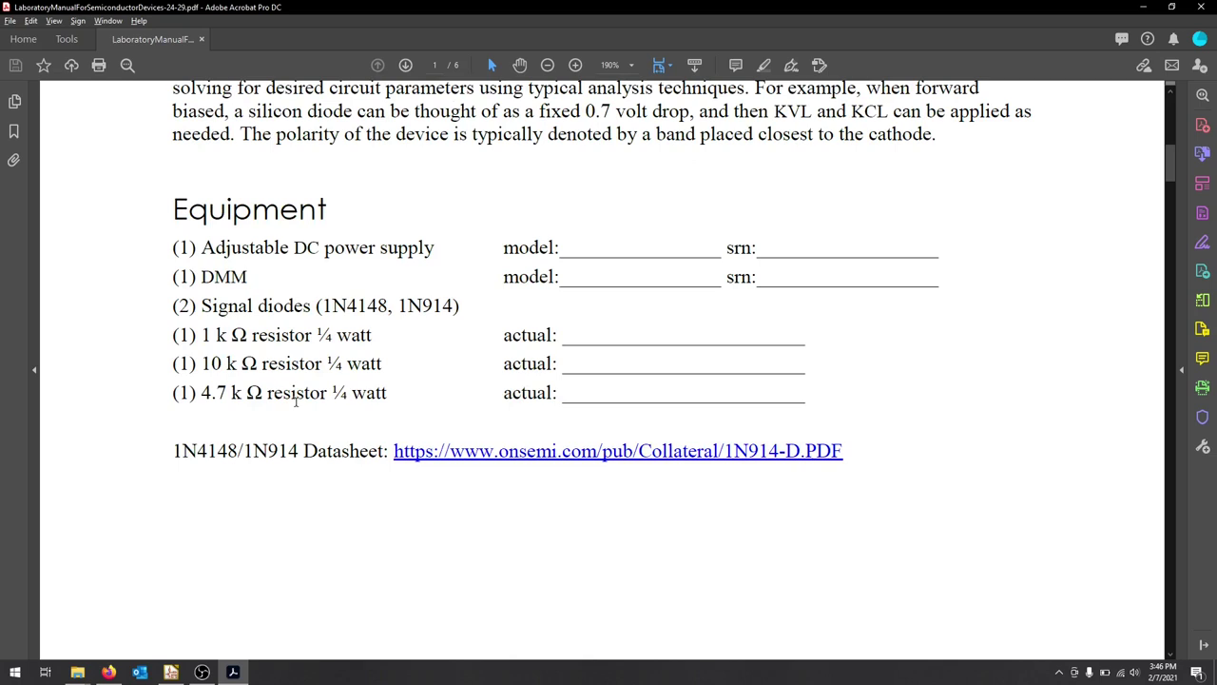
pyautogui.scroll(-8, 336, 463)
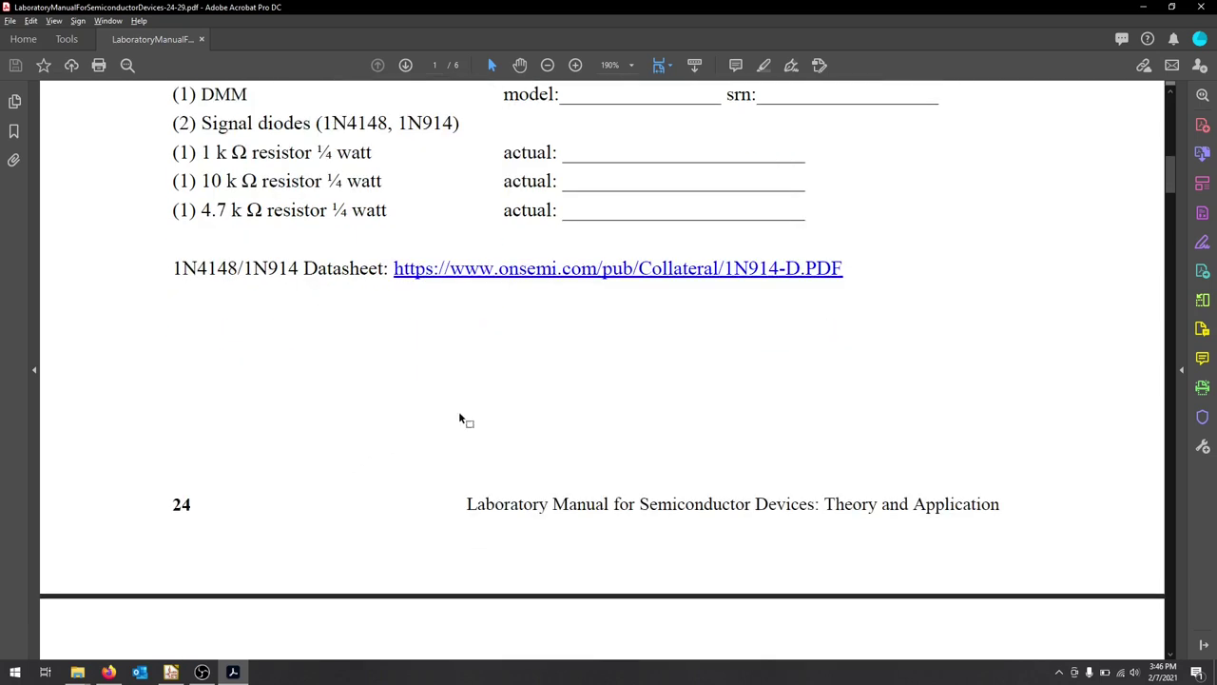
pyautogui.scroll(-3, 667, 452)
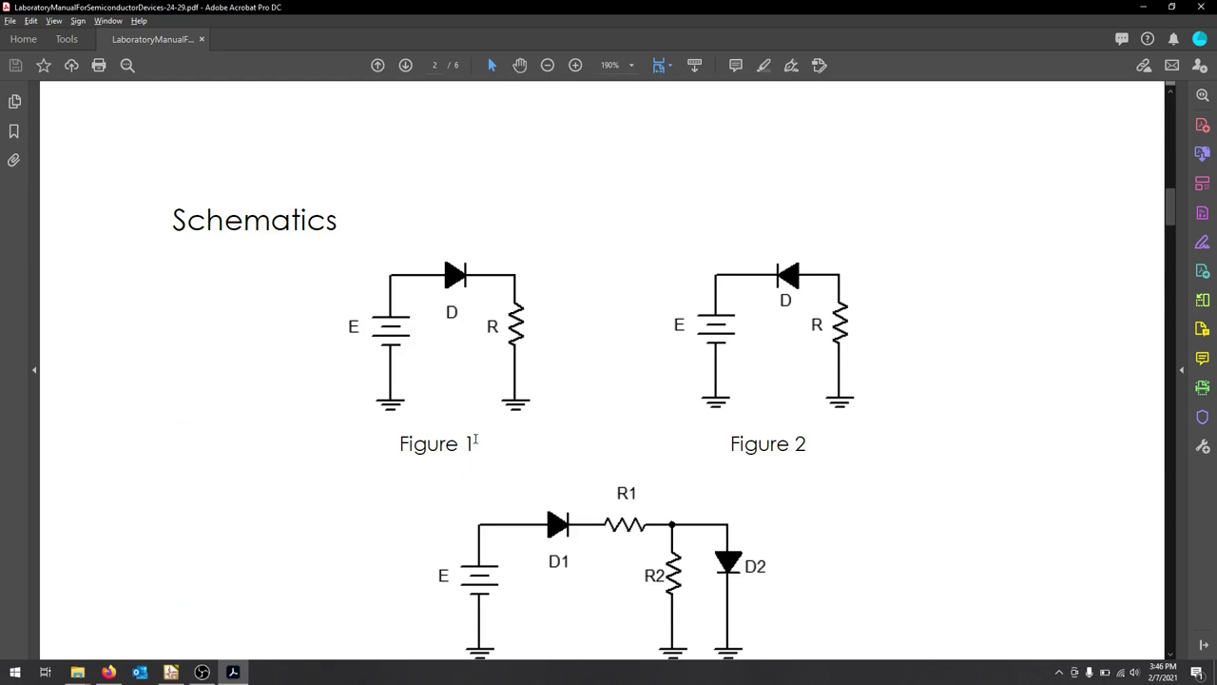
pyautogui.scroll(-1, 468, 431)
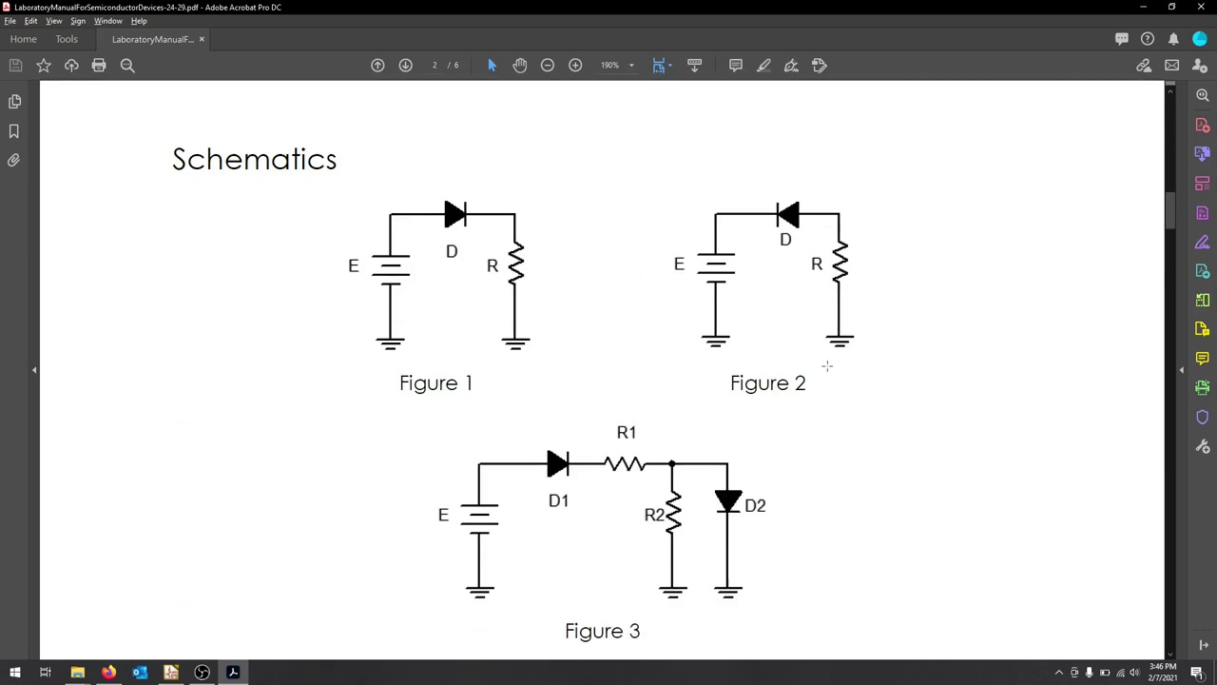
pyautogui.scroll(-6, 609, 402)
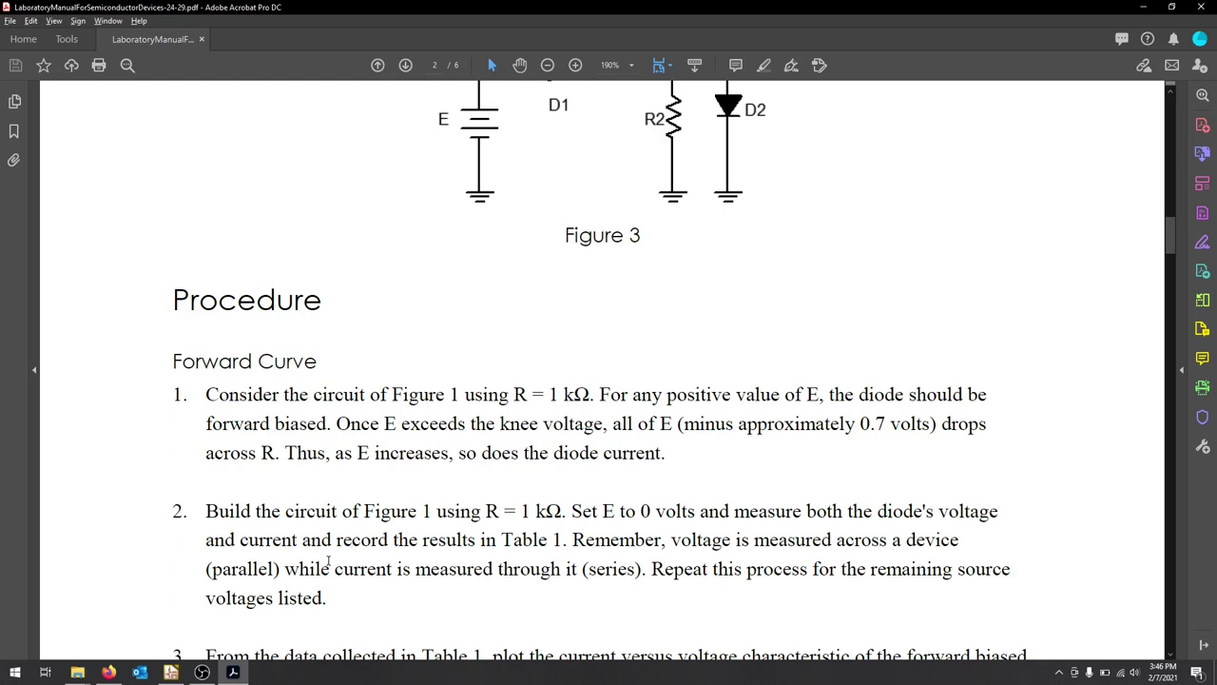
pyautogui.click(171, 672)
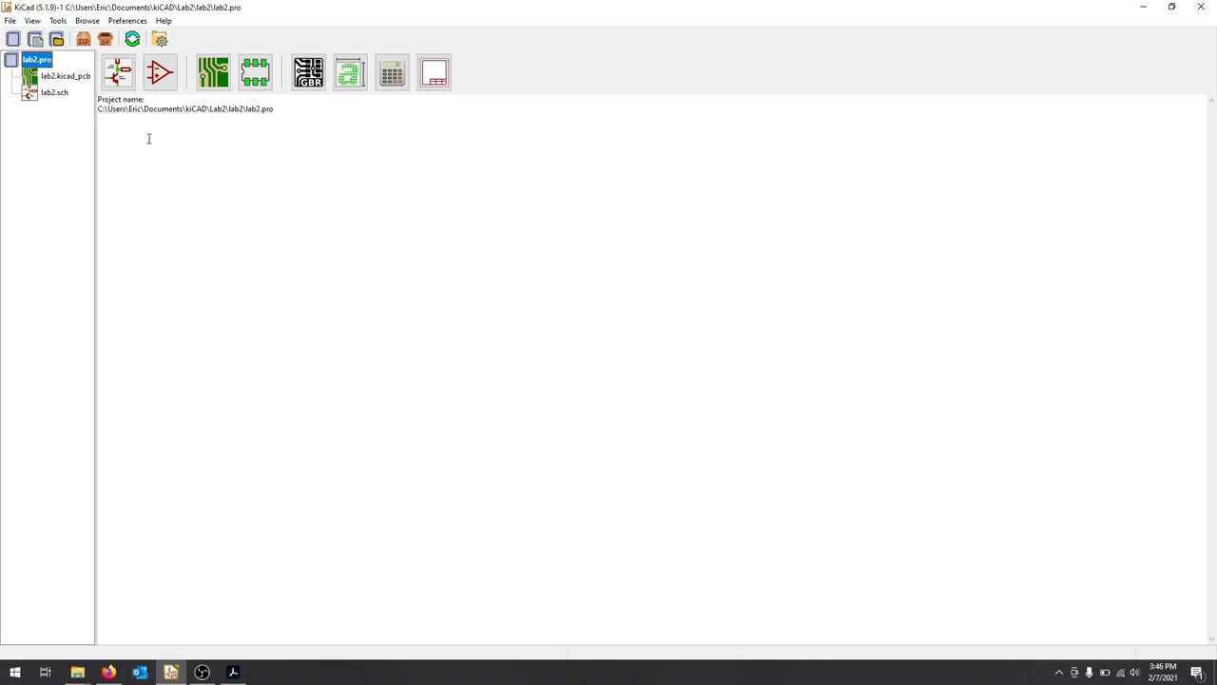
pyautogui.doubleClick(65, 95)
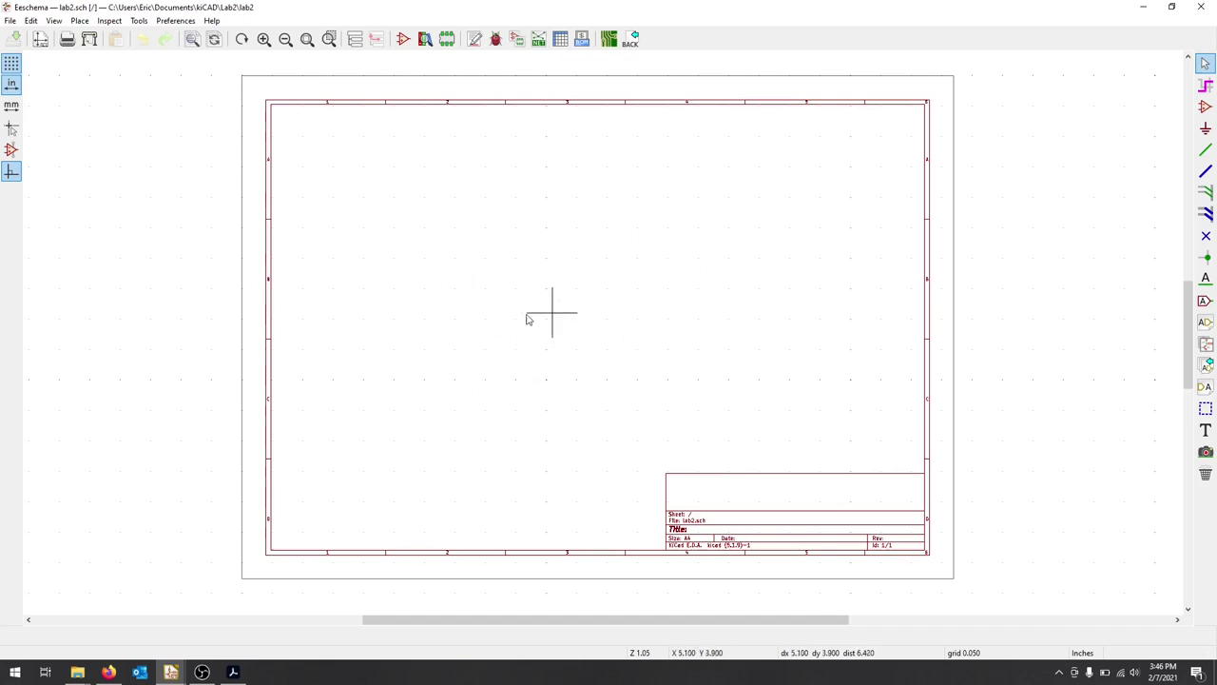
# Step: Place a pspice DIODE symbol from the symbol chooser near the centre of the sheet
pyautogui.click(80, 21)
pyautogui.click(102, 39)
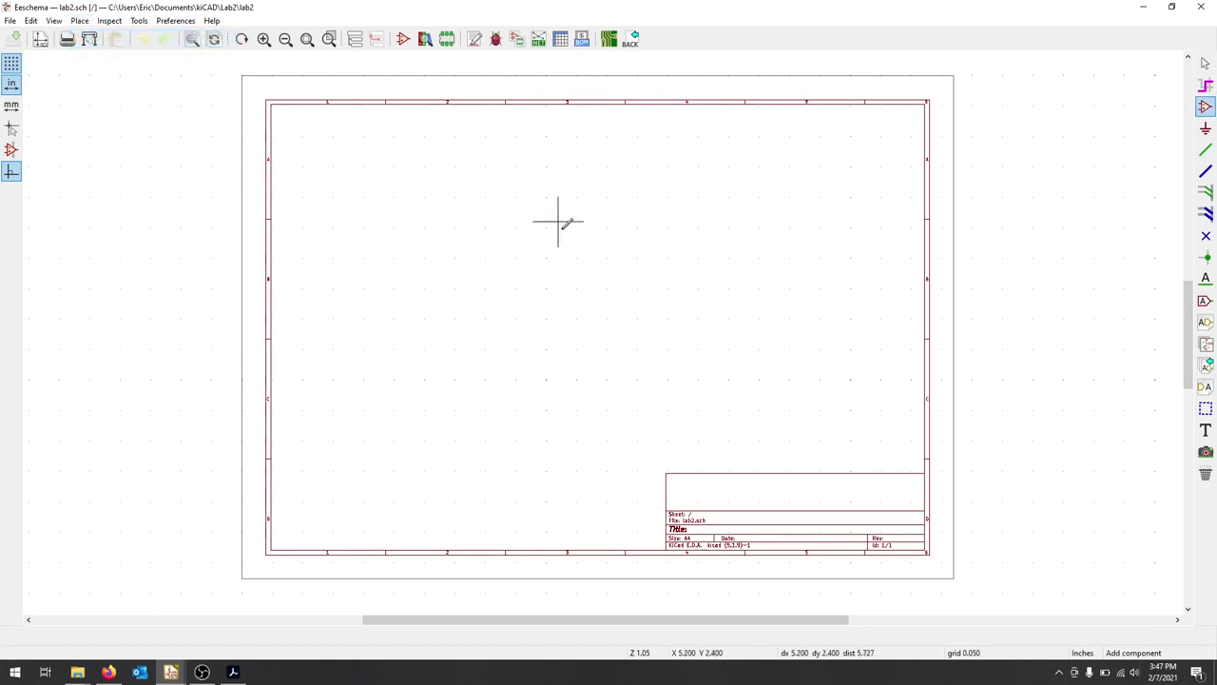
pyautogui.click(612, 339)
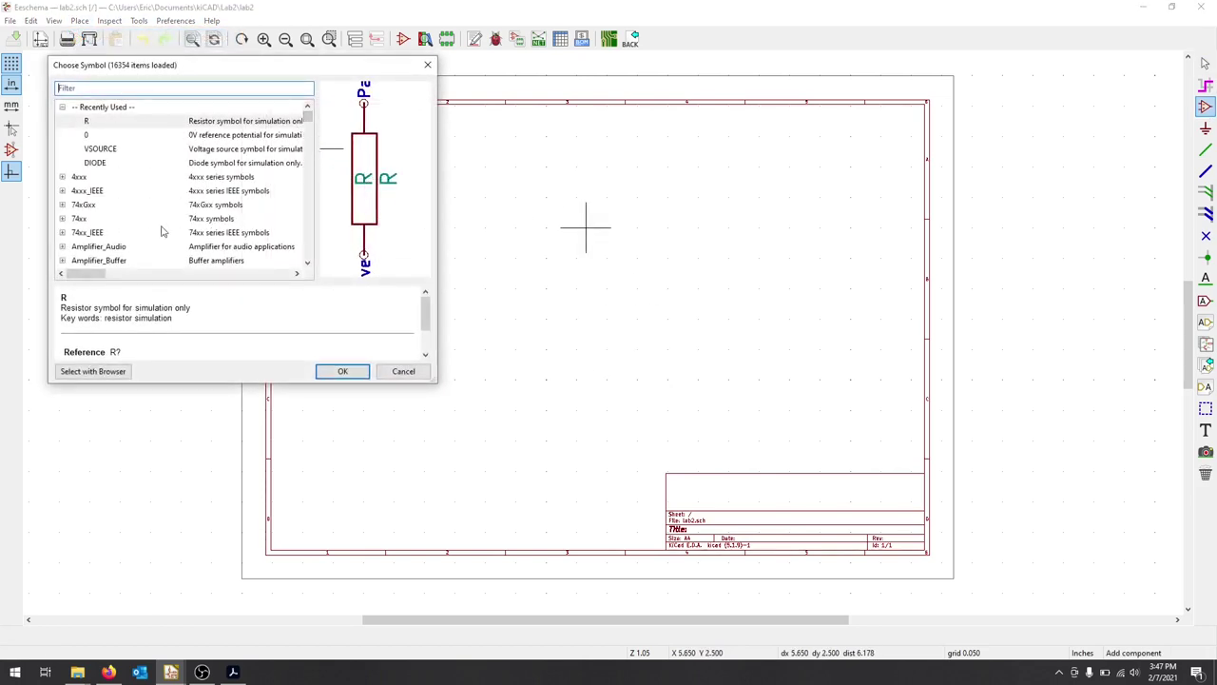
pyautogui.moveTo(312, 120); pyautogui.dragTo(312, 216)
pyautogui.scroll(-1, 169, 220)
pyautogui.click(97, 206)
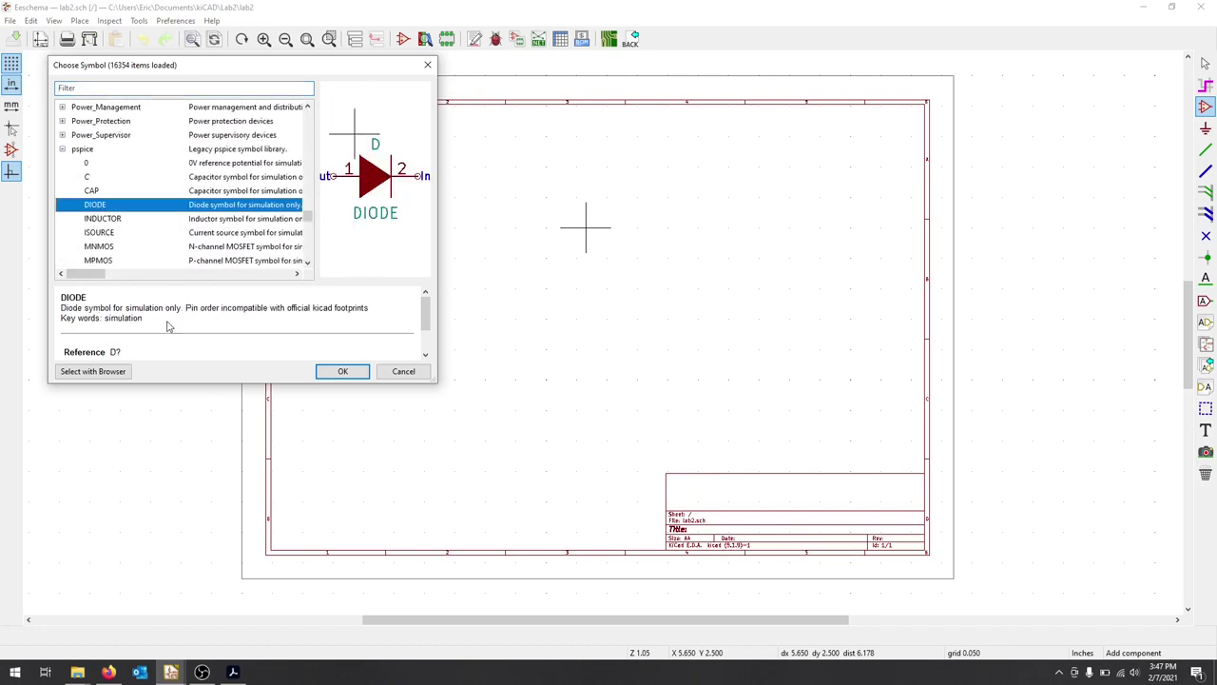
pyautogui.click(345, 371)
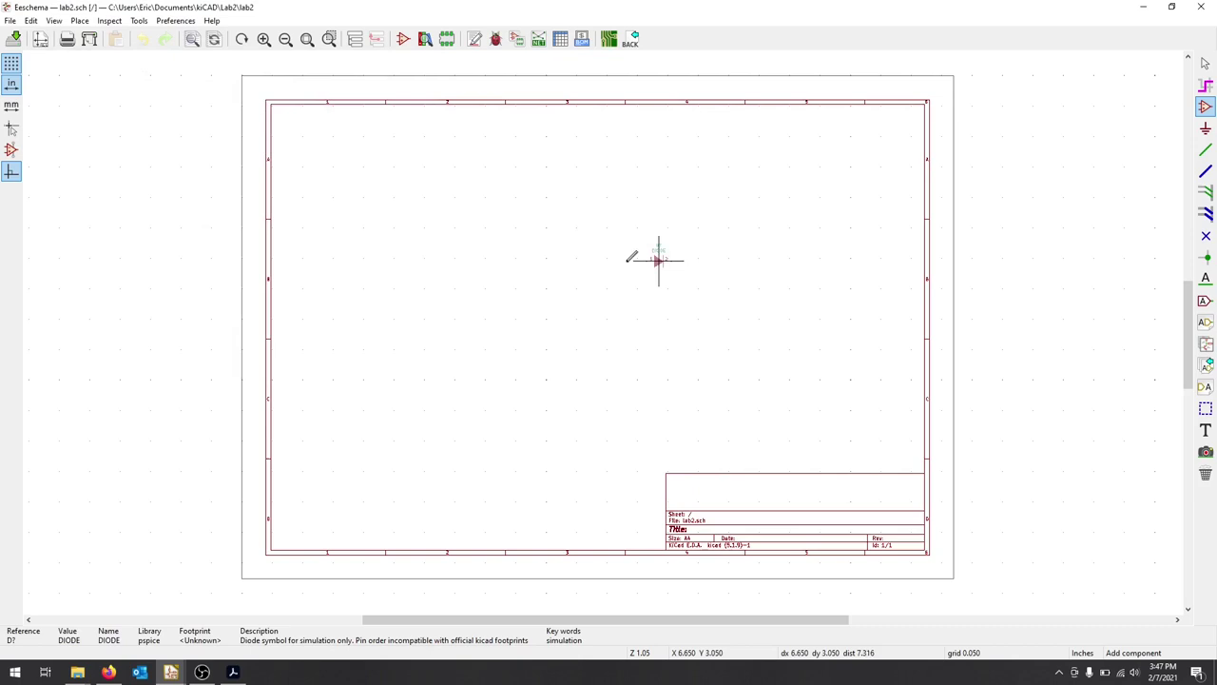
pyautogui.scroll(7, 556, 245)
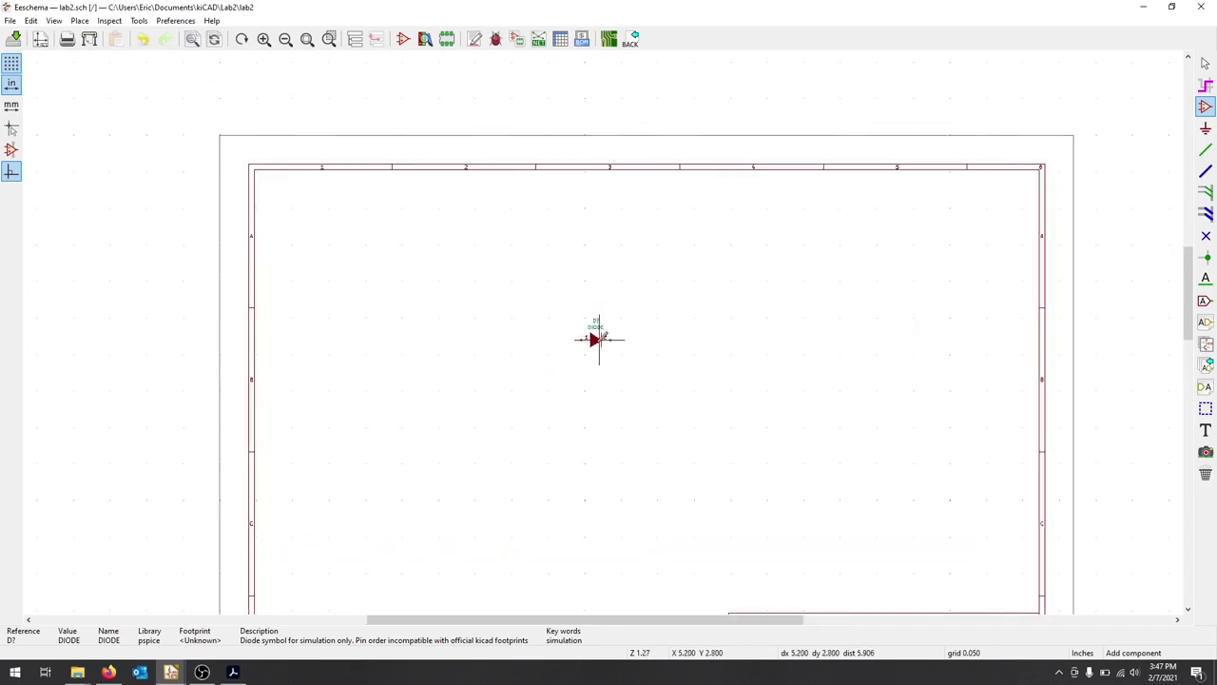
pyautogui.click(609, 327)
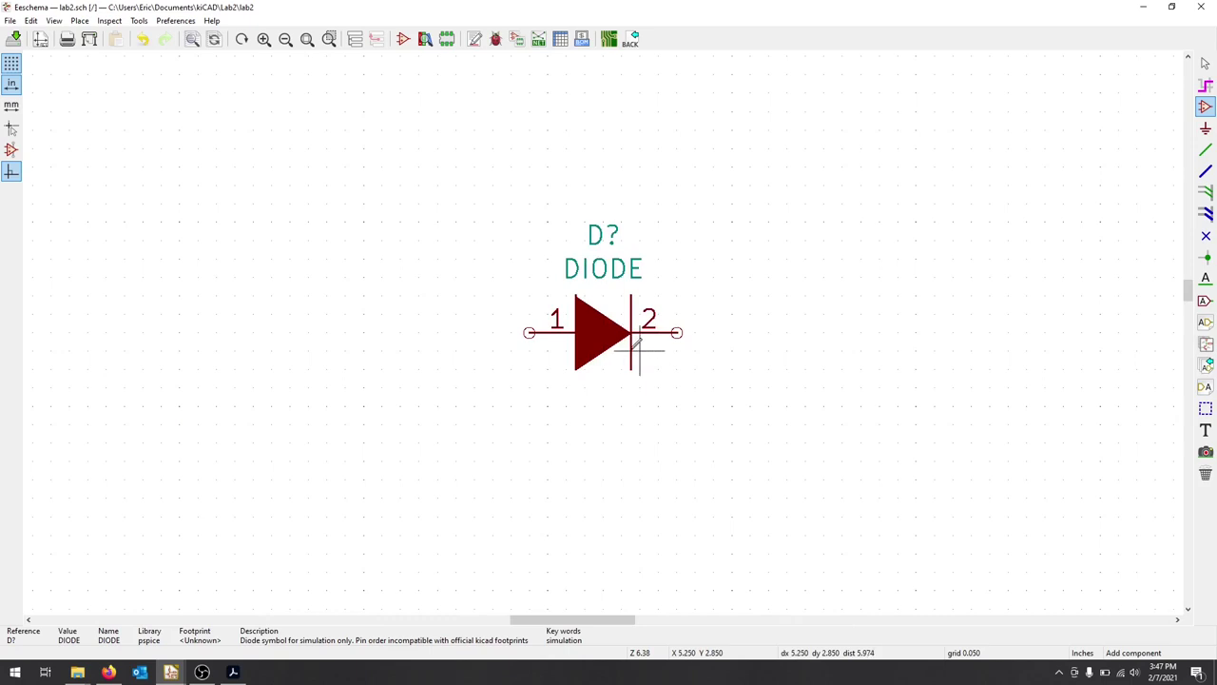
# Step: Change the diode's reference designator from D? to D1
pyautogui.press('Escape')
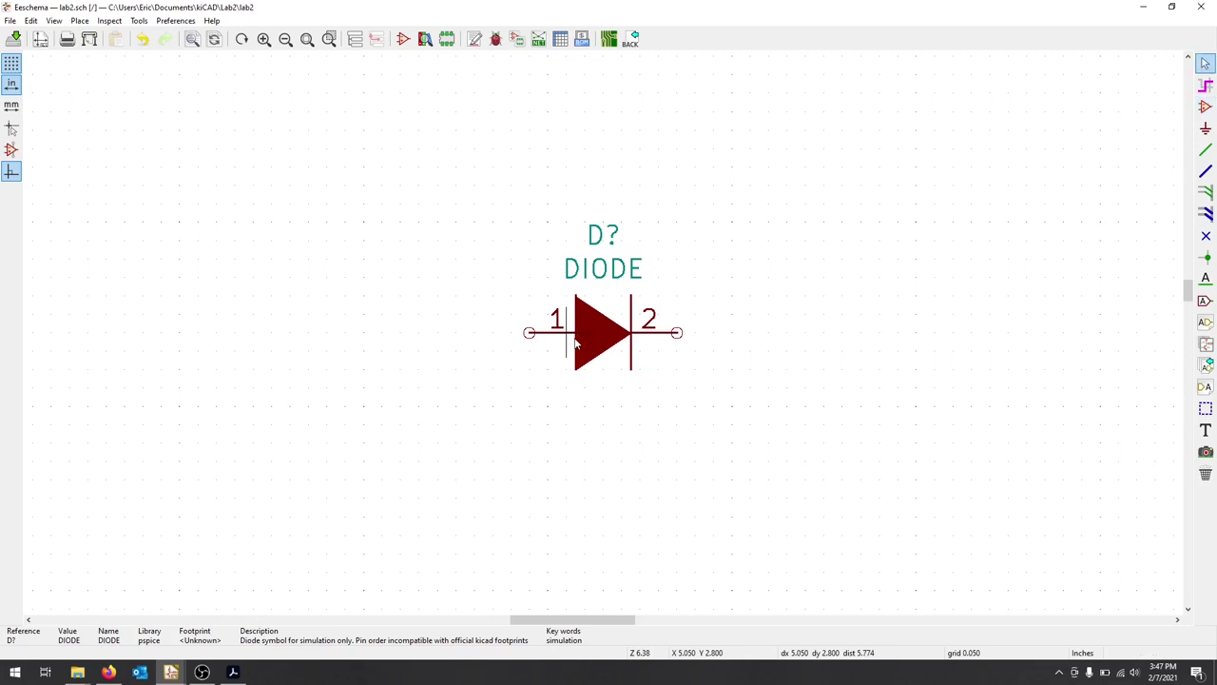
pyautogui.doubleClick(603, 235)
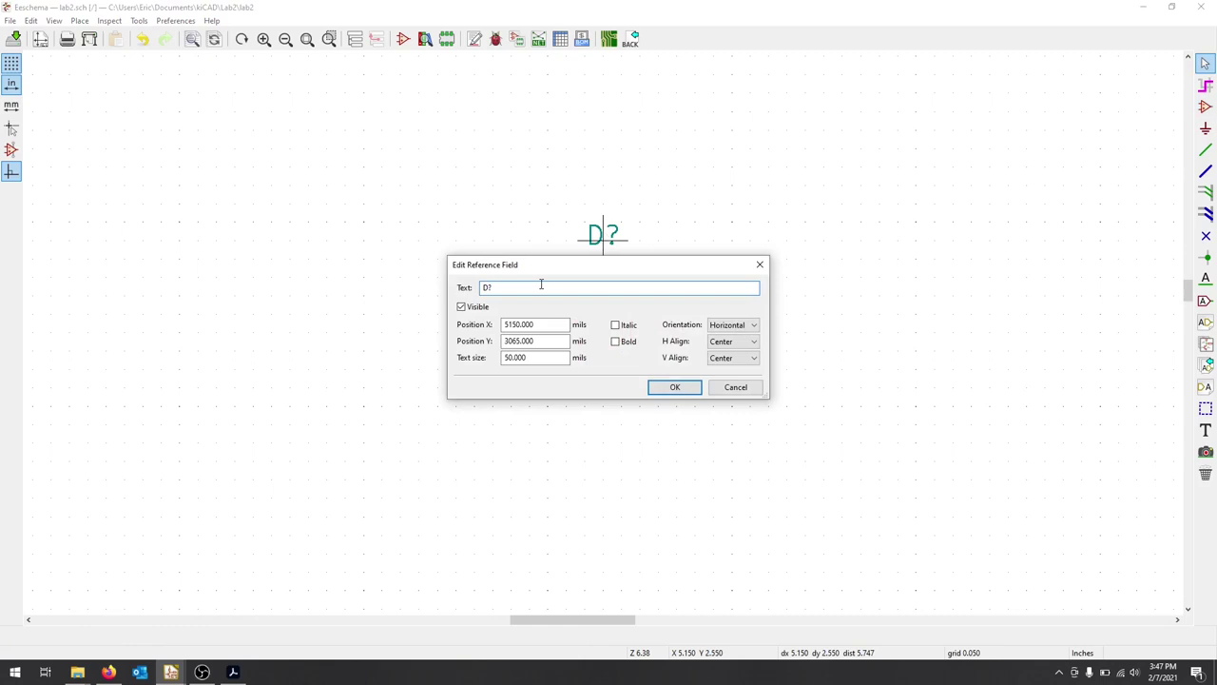
pyautogui.click(674, 388)
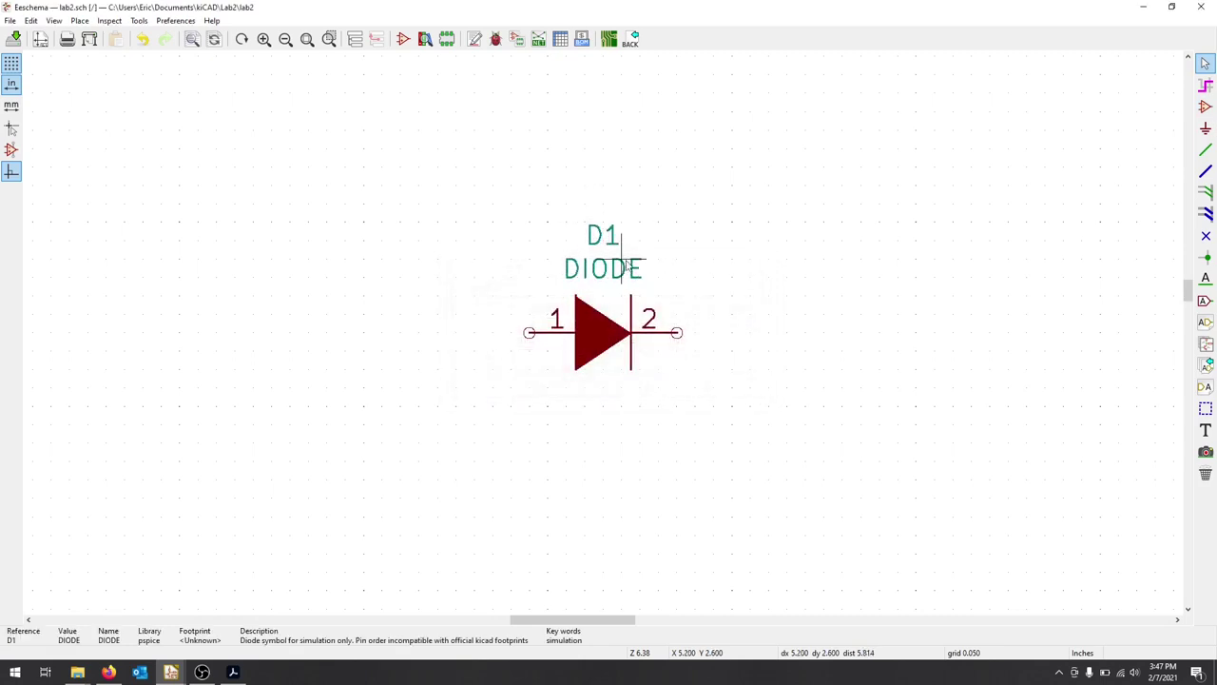
# Step: Open the Spice Model Editor from diode D1's Symbol Properties
pyautogui.doubleClick(603, 333)
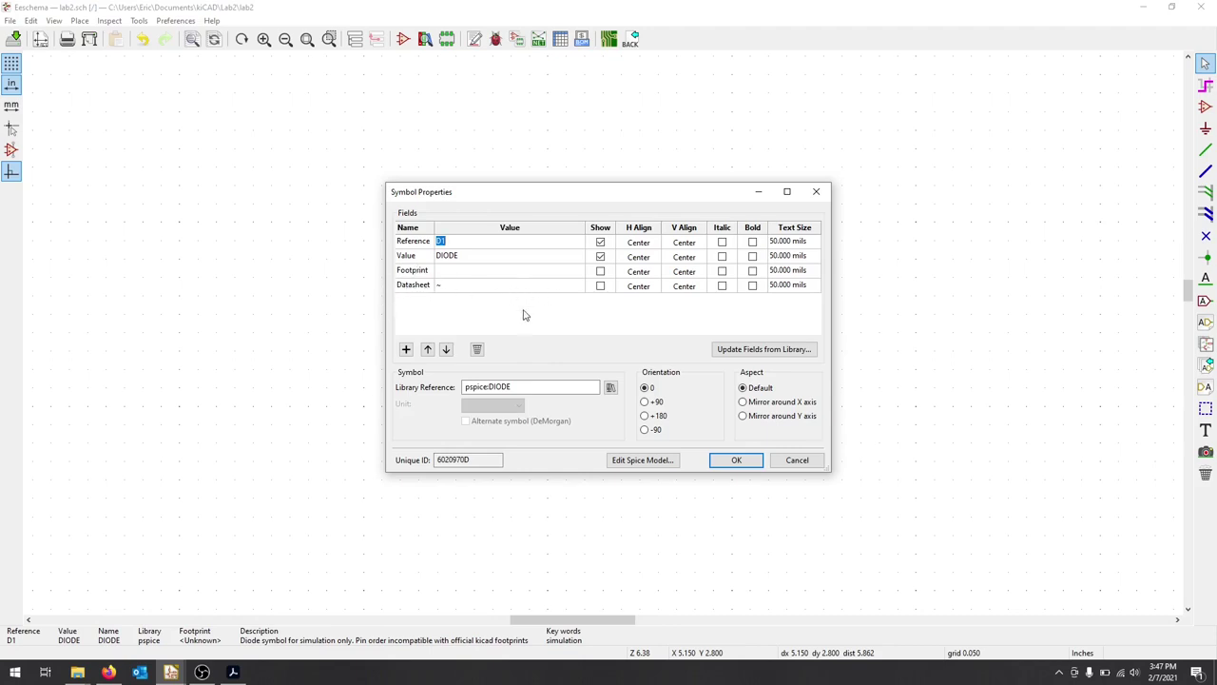
pyautogui.click(648, 462)
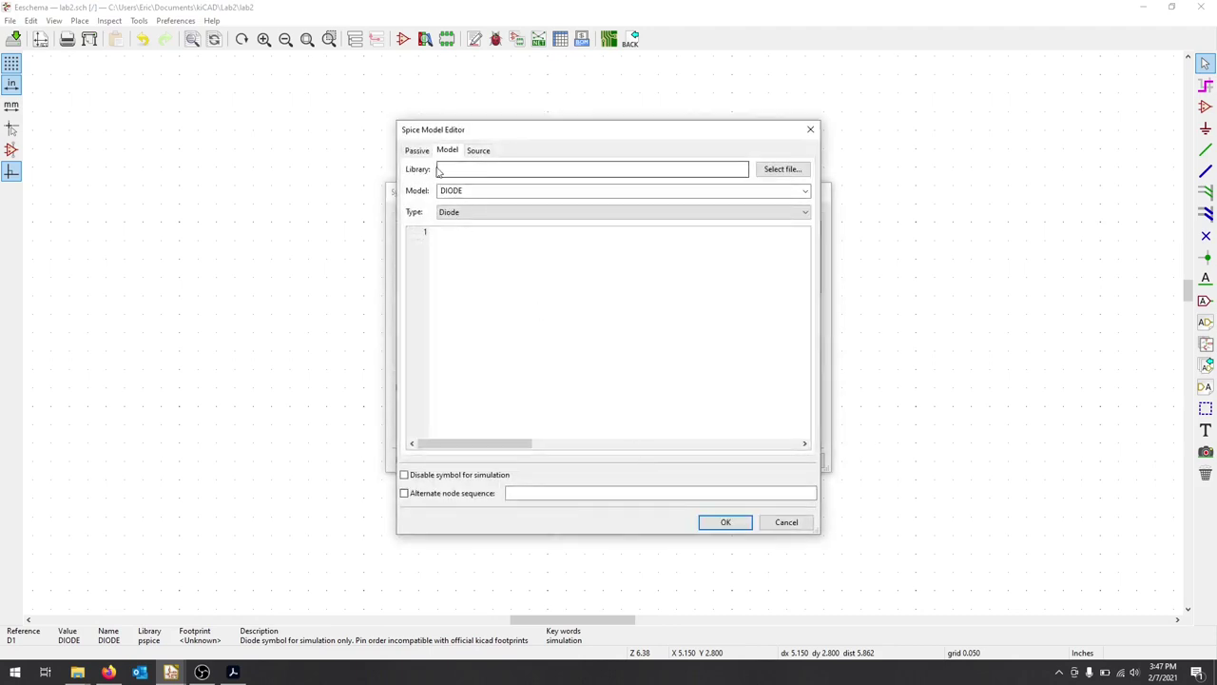
# Step: Load 1N914.lib from OneDrive > 2020-2021 > Spring21 > ETR203 > Lab2 as D1's Spice library
pyautogui.click(782, 169)
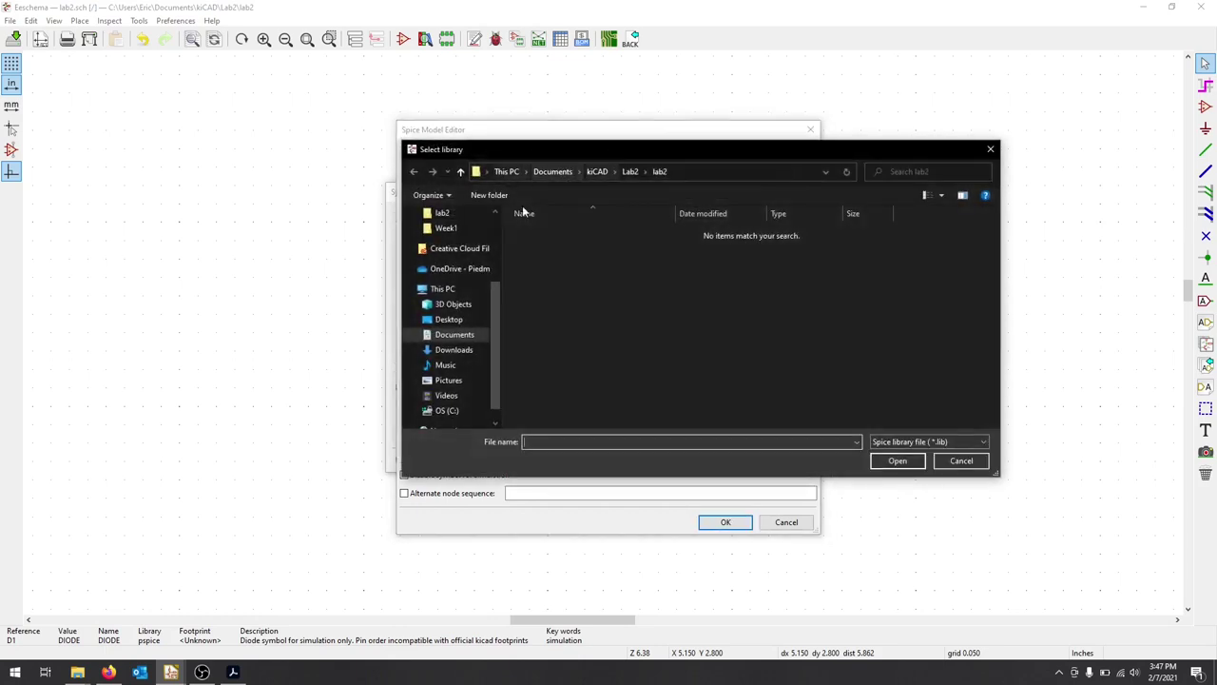
pyautogui.click(459, 269)
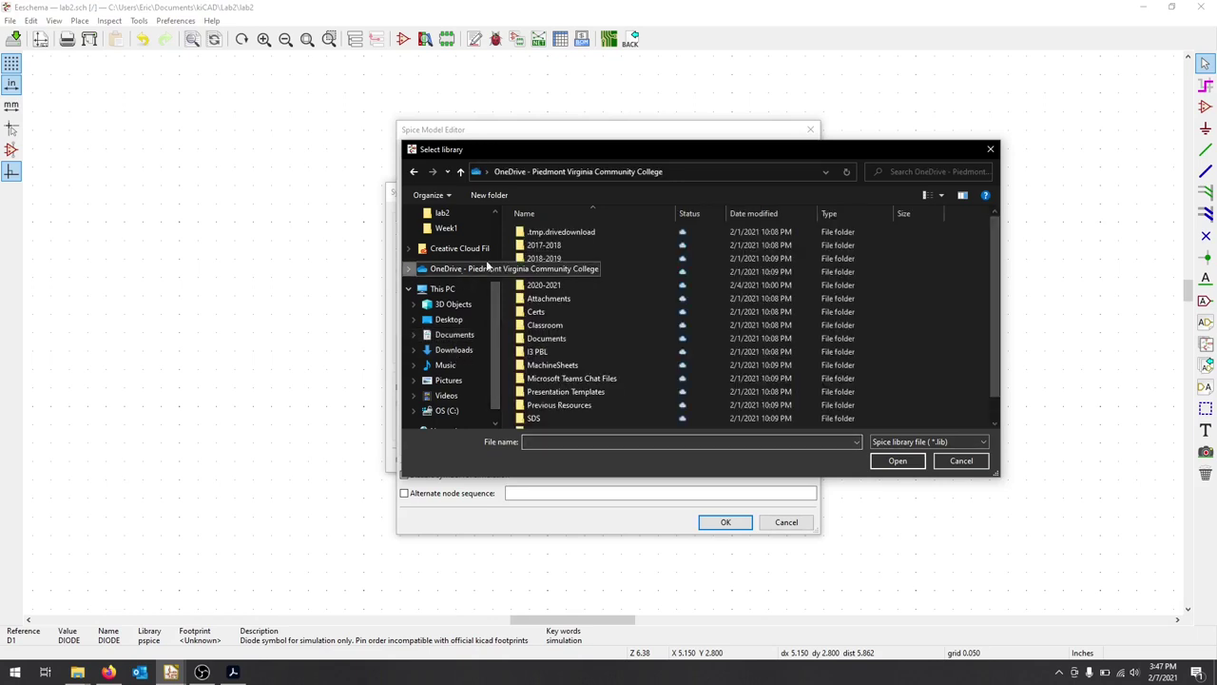
pyautogui.doubleClick(542, 285)
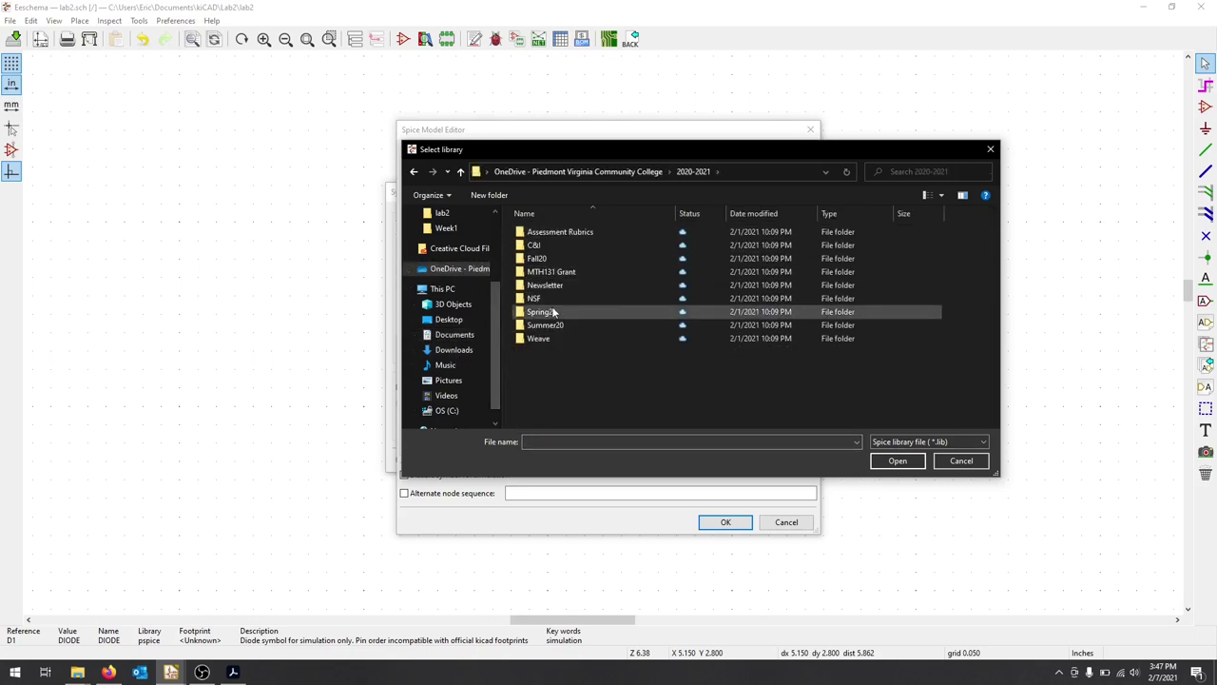
pyautogui.doubleClick(544, 311)
pyautogui.doubleClick(554, 245)
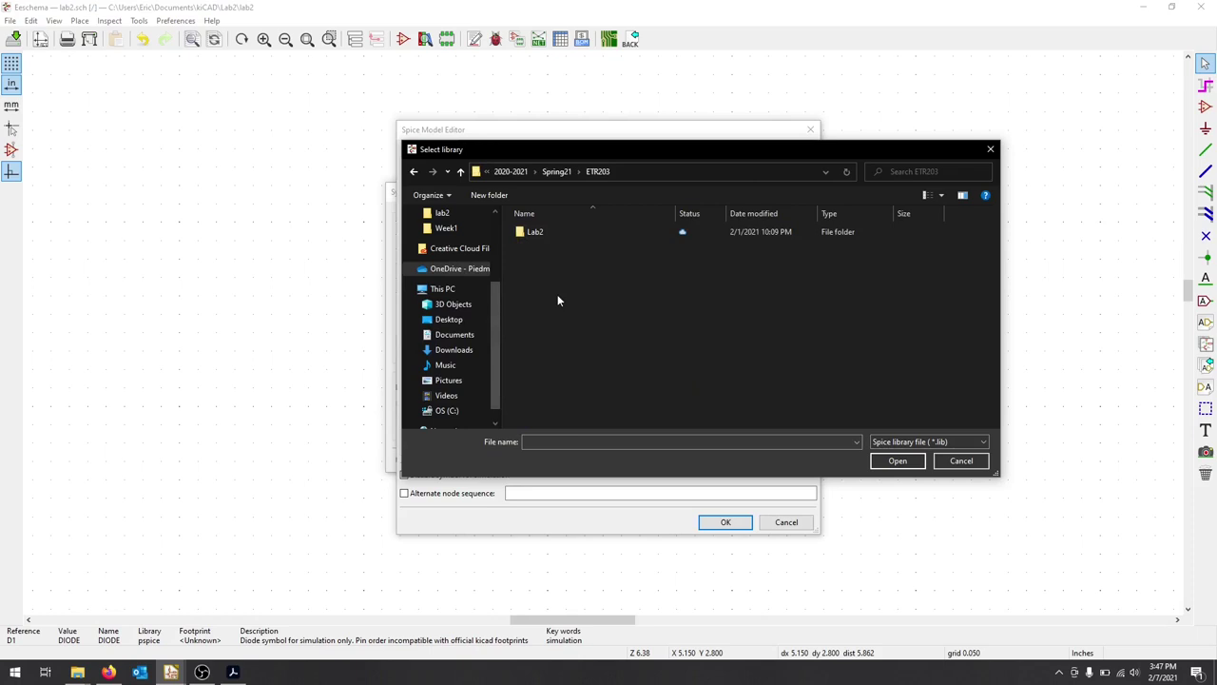
pyautogui.doubleClick(534, 230)
pyautogui.click(541, 232)
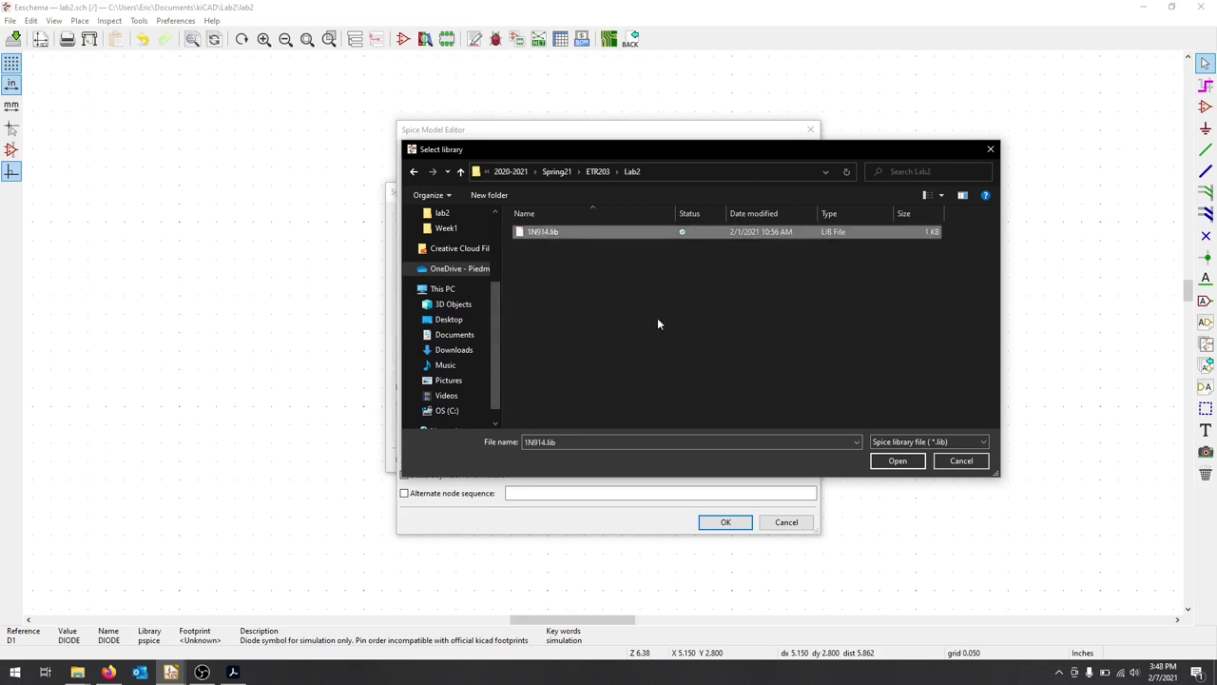
pyautogui.click(897, 461)
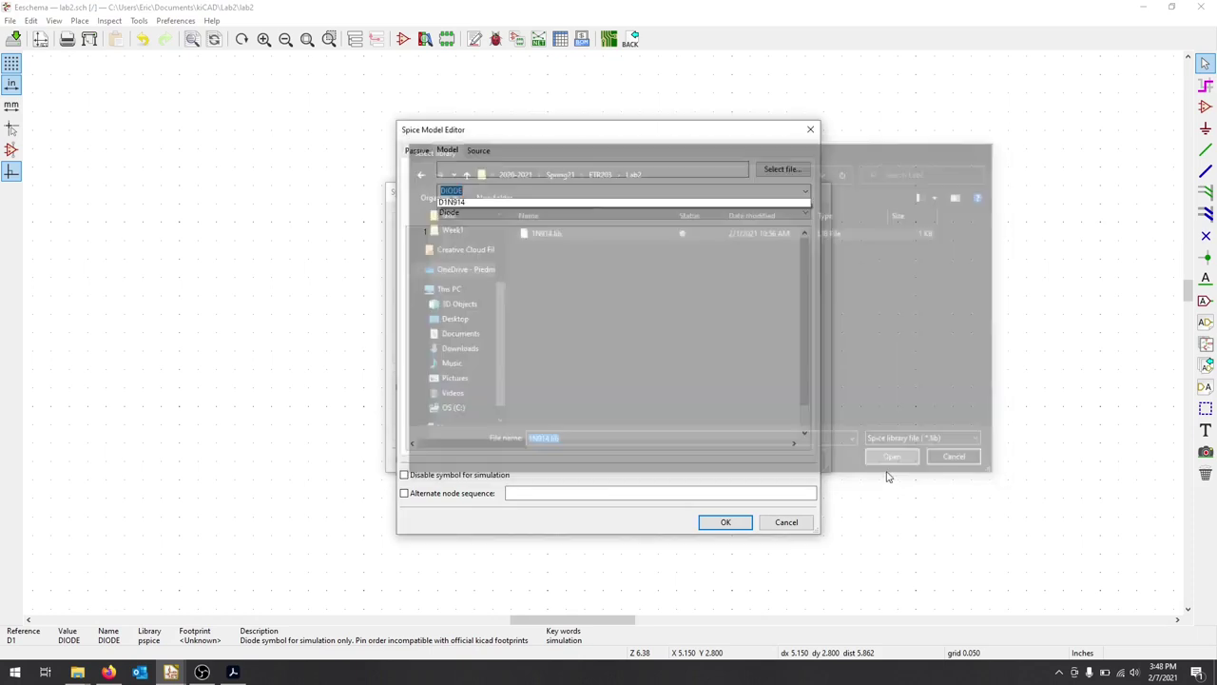
# Step: Select the D1N914 model, review its model text, and accept it
pyautogui.click(571, 203)
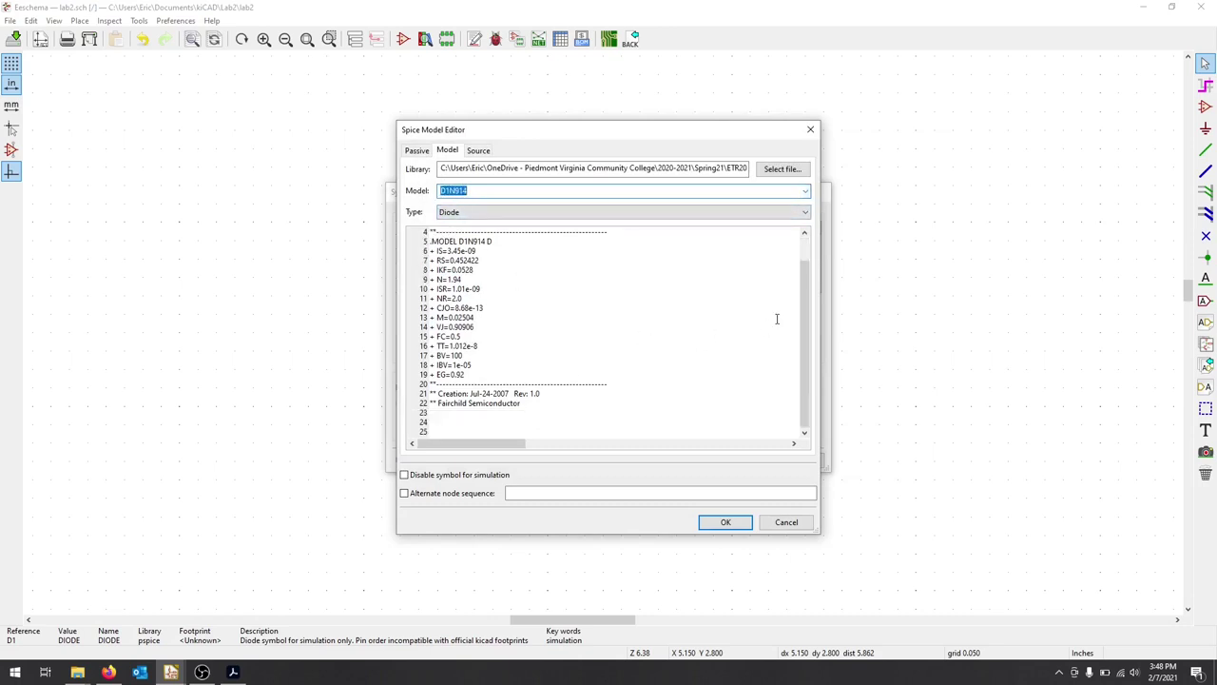
pyautogui.scroll(1, 805, 295)
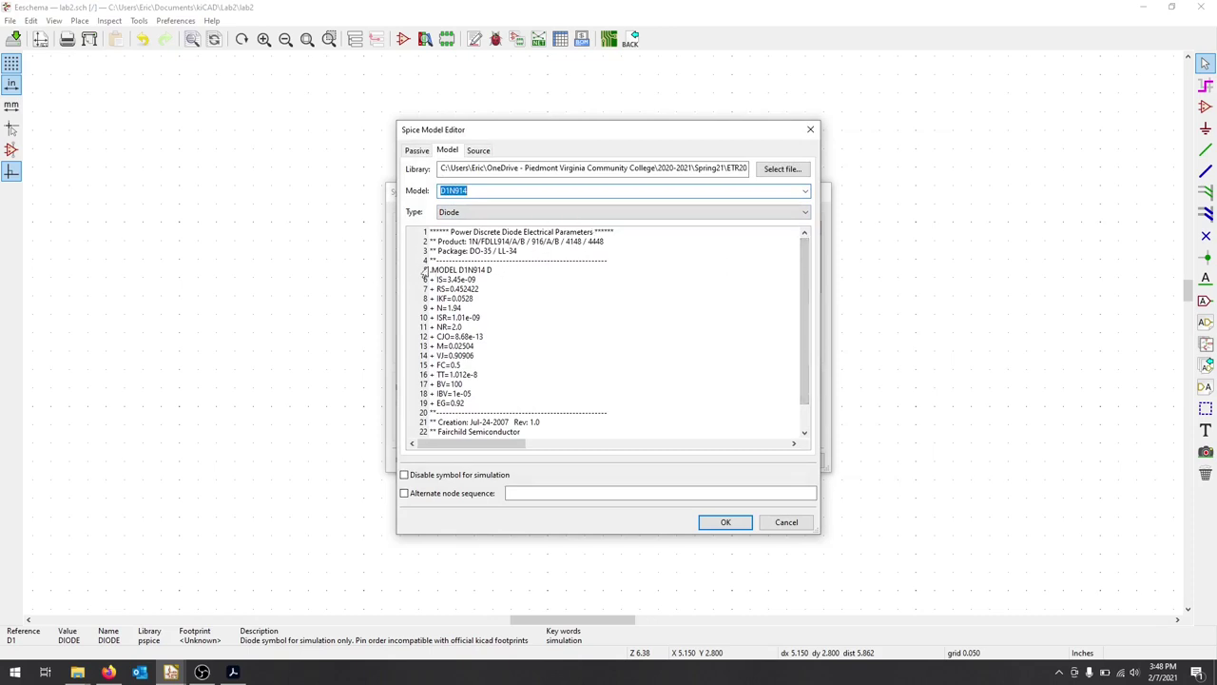
pyautogui.moveTo(432, 269); pyautogui.dragTo(495, 269)
pyautogui.click(510, 287)
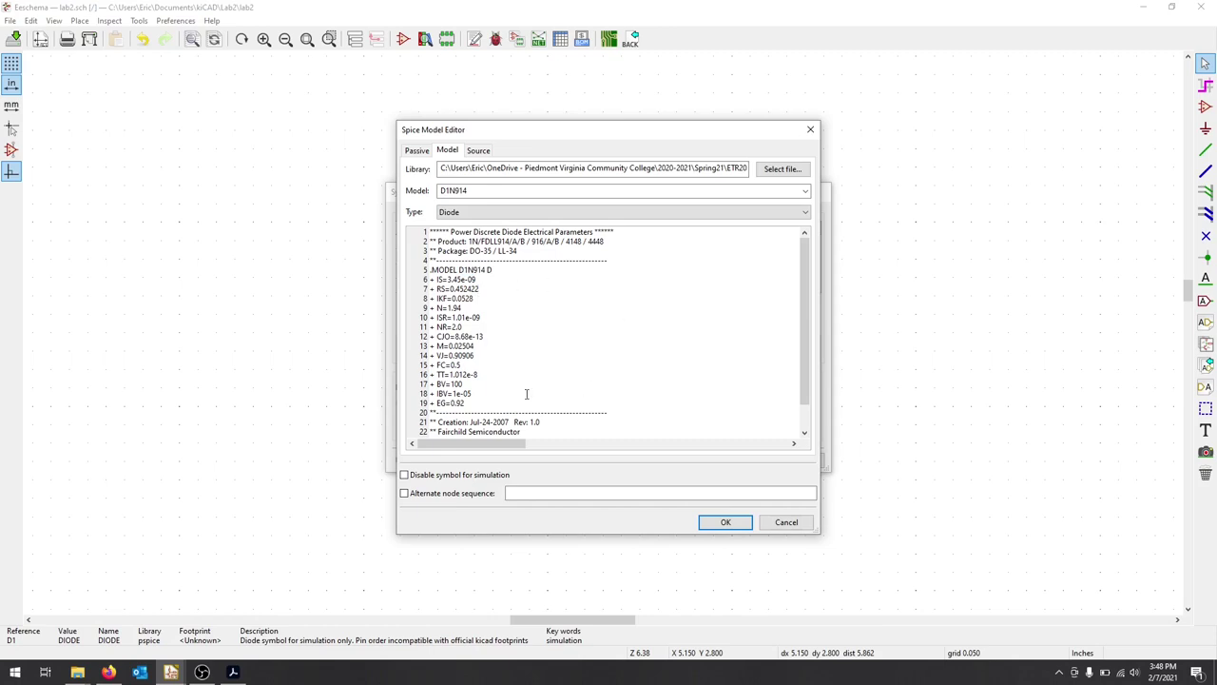
pyautogui.moveTo(513, 404); pyautogui.dragTo(430, 278)
pyautogui.click(541, 332)
pyautogui.scroll(-1, 706, 340)
pyautogui.tripleClick(470, 405)
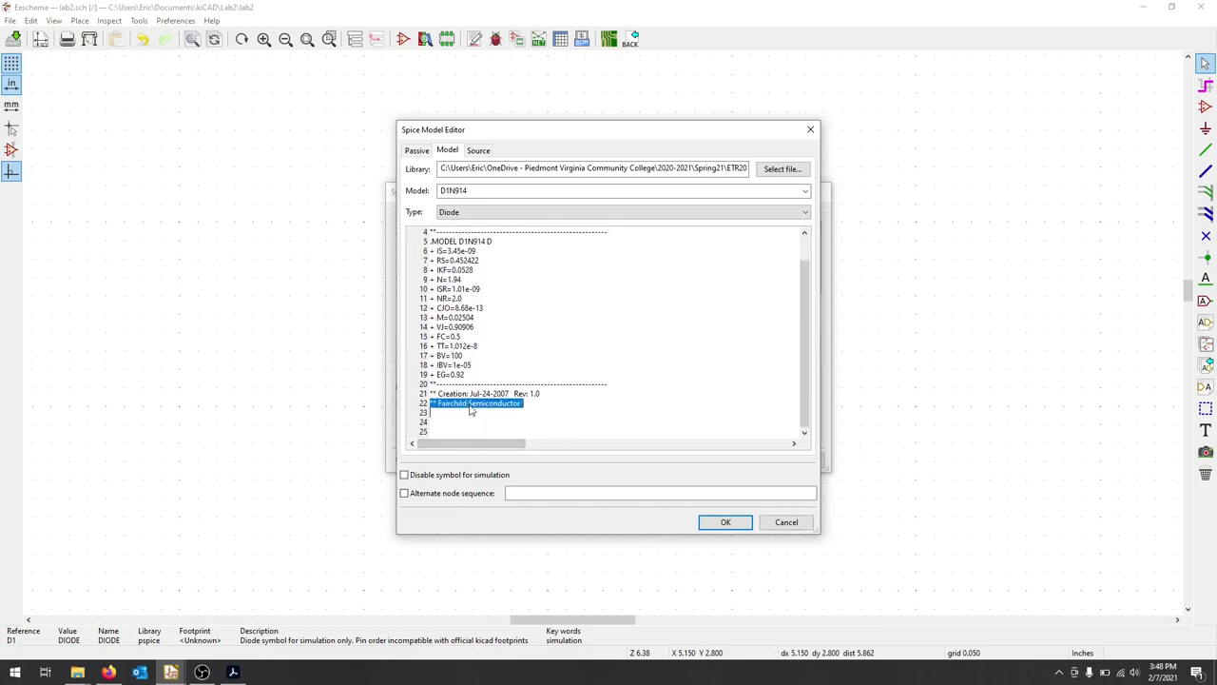
pyautogui.click(573, 390)
pyautogui.moveTo(802, 362); pyautogui.dragTo(804, 313)
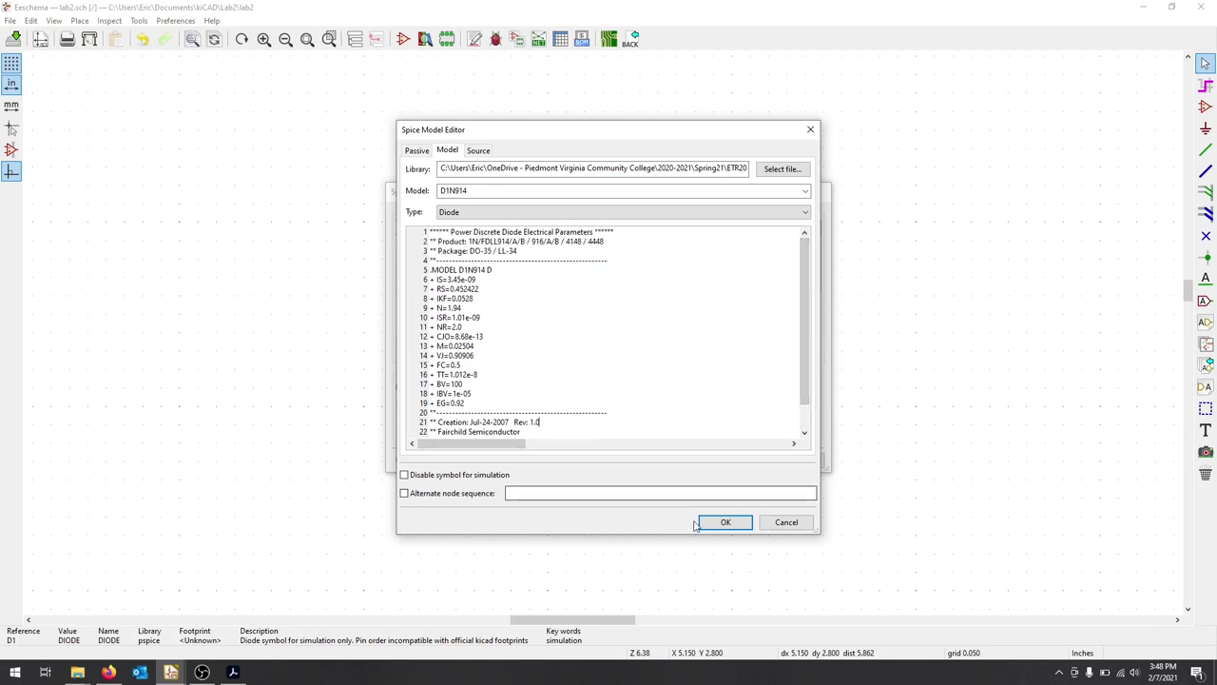
pyautogui.click(725, 522)
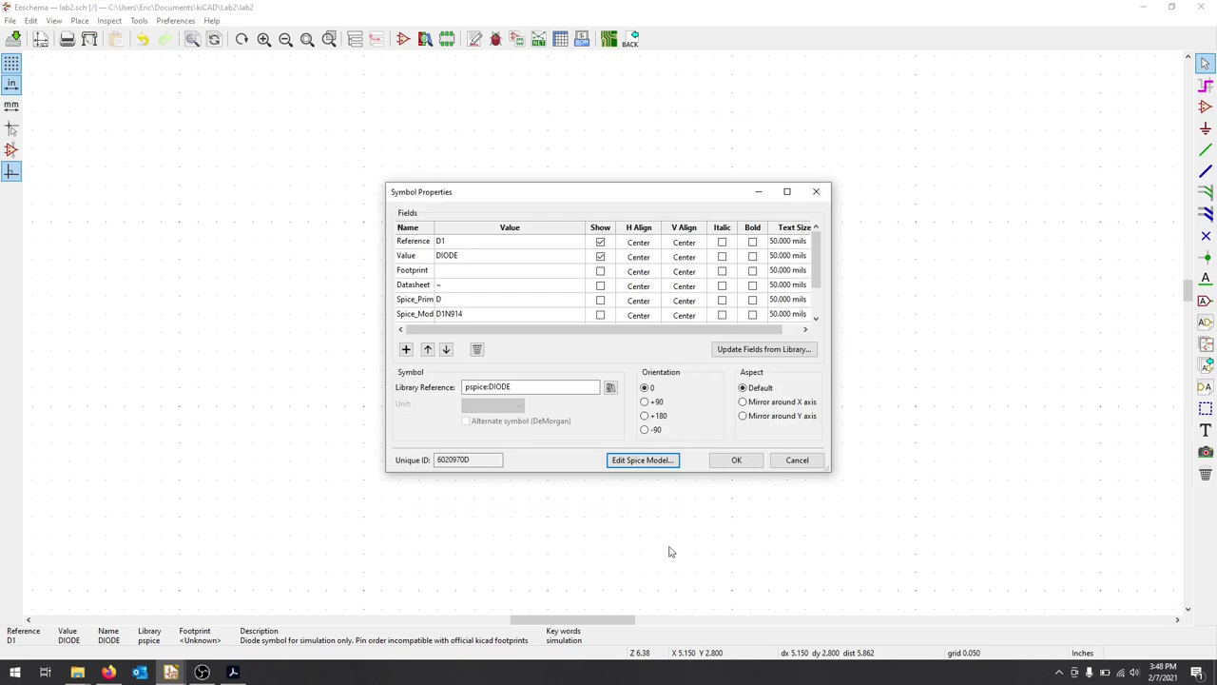
# Step: Widen the Fields table's Name column to reveal the Spice_Lib_File OneDrive path
pyautogui.moveTo(819, 273); pyautogui.dragTo(826, 312)
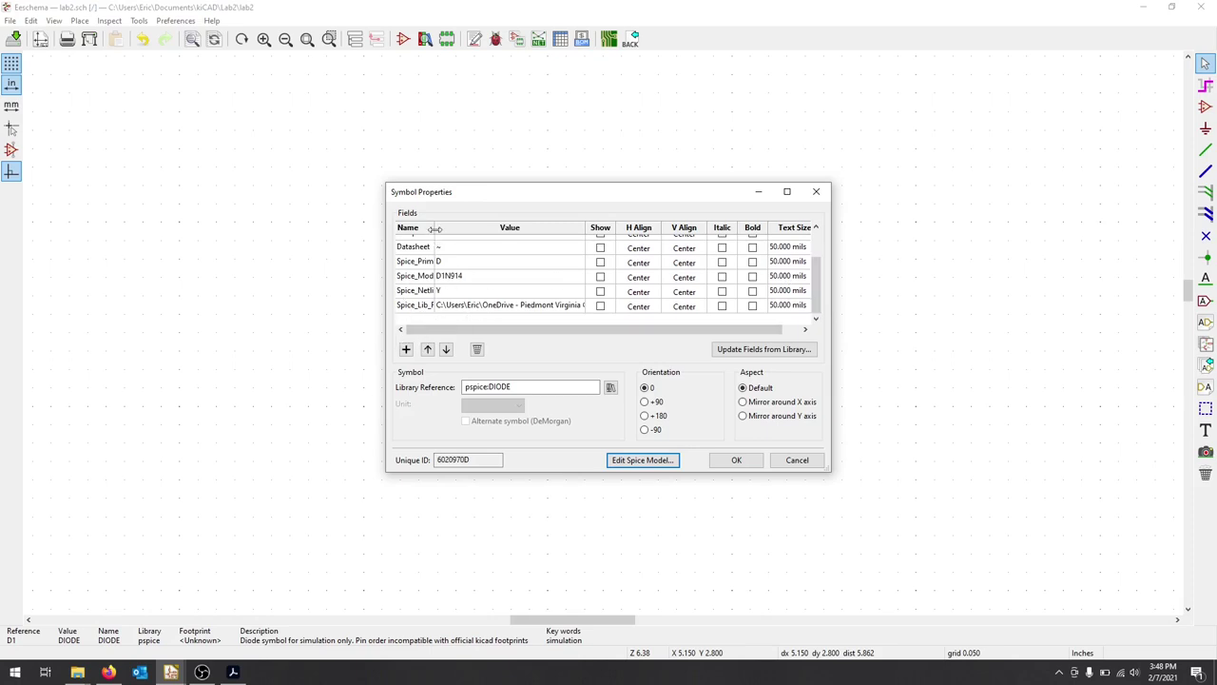
pyautogui.moveTo(434, 228); pyautogui.dragTo(464, 228)
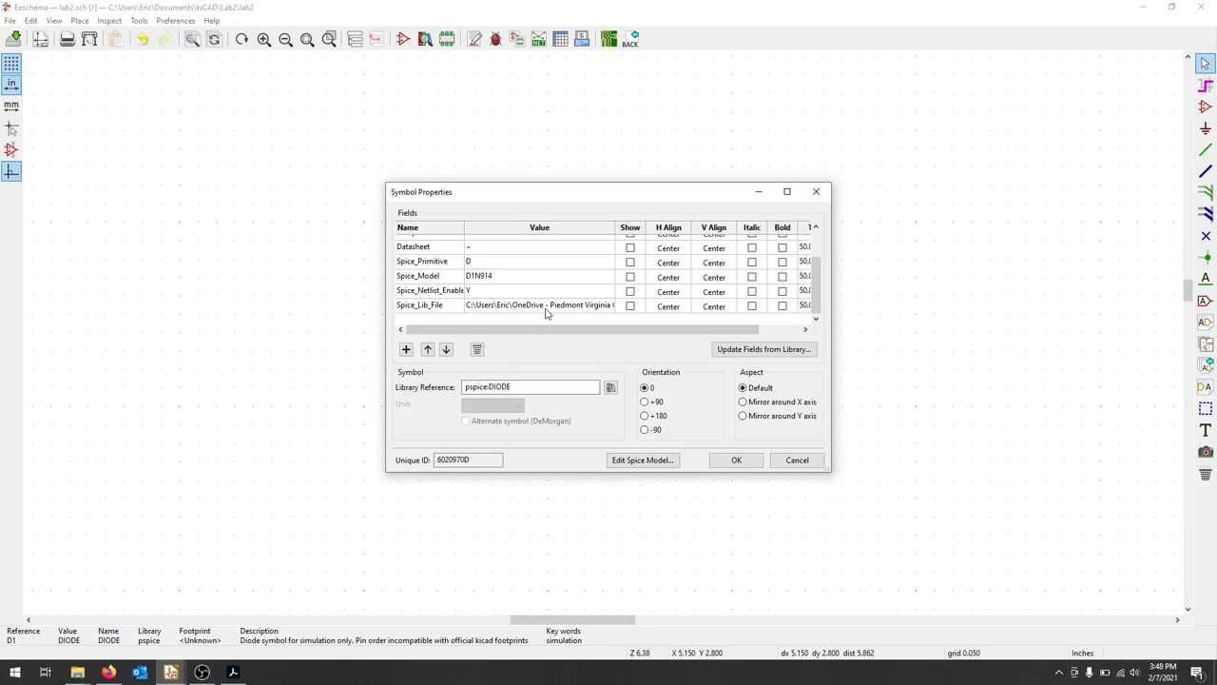
# Step: Copy 1N914.lib from the OneDrive 2020-2021\Spring21\ETR203\Lab2 folder in File Explorer
pyautogui.moveTo(77, 673)
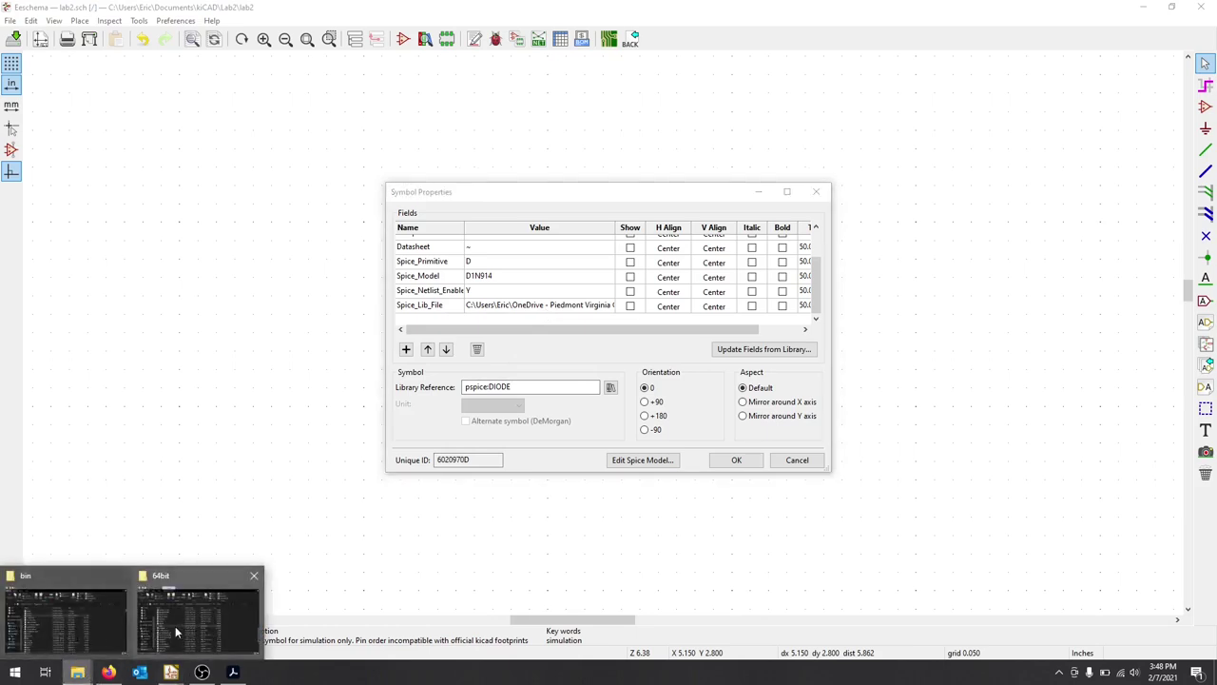
pyautogui.click(111, 627)
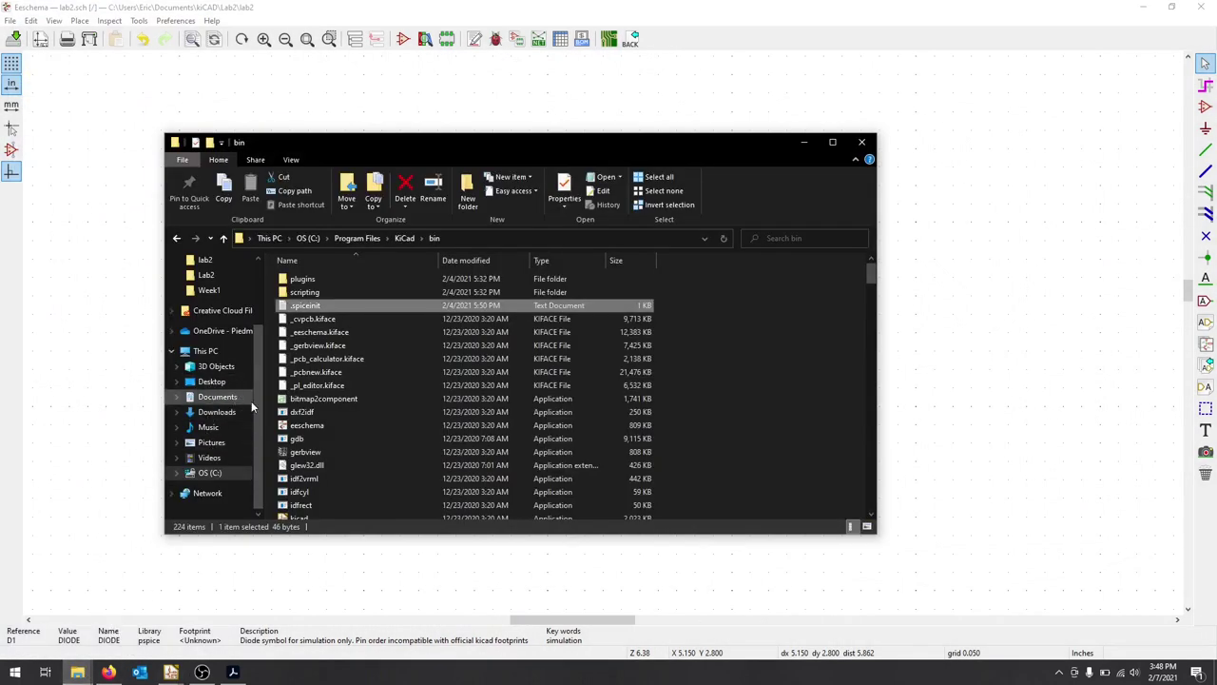
pyautogui.click(224, 331)
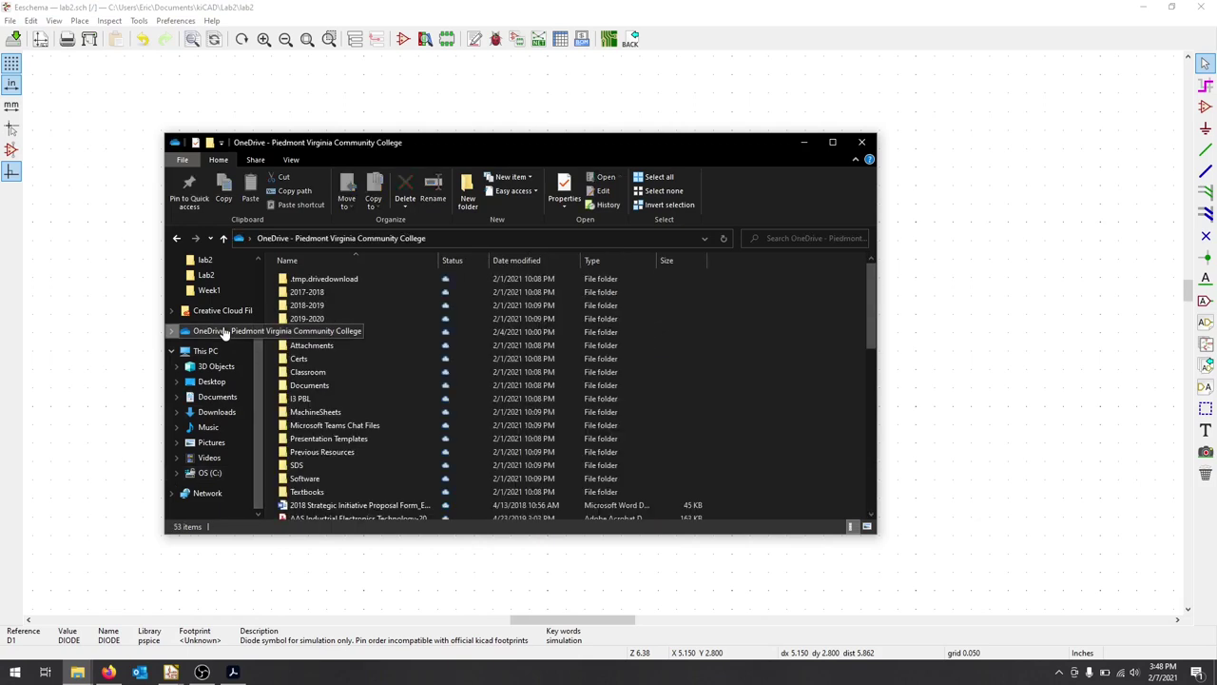
pyautogui.doubleClick(314, 331)
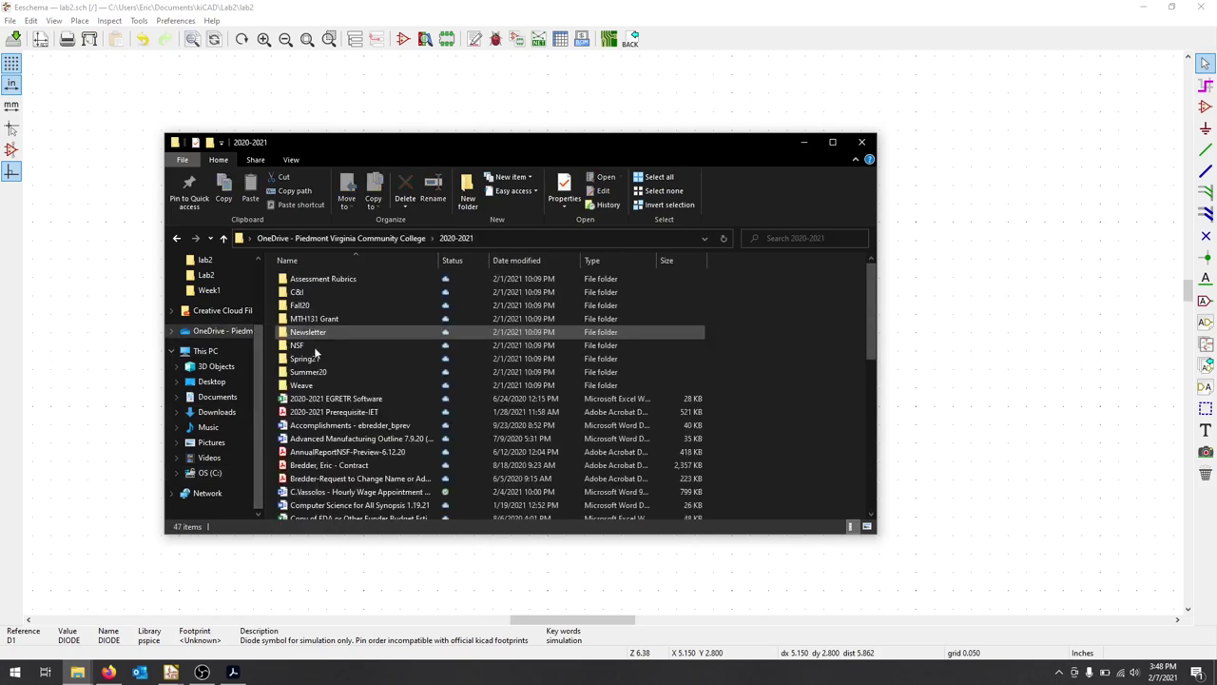
pyautogui.doubleClick(323, 371)
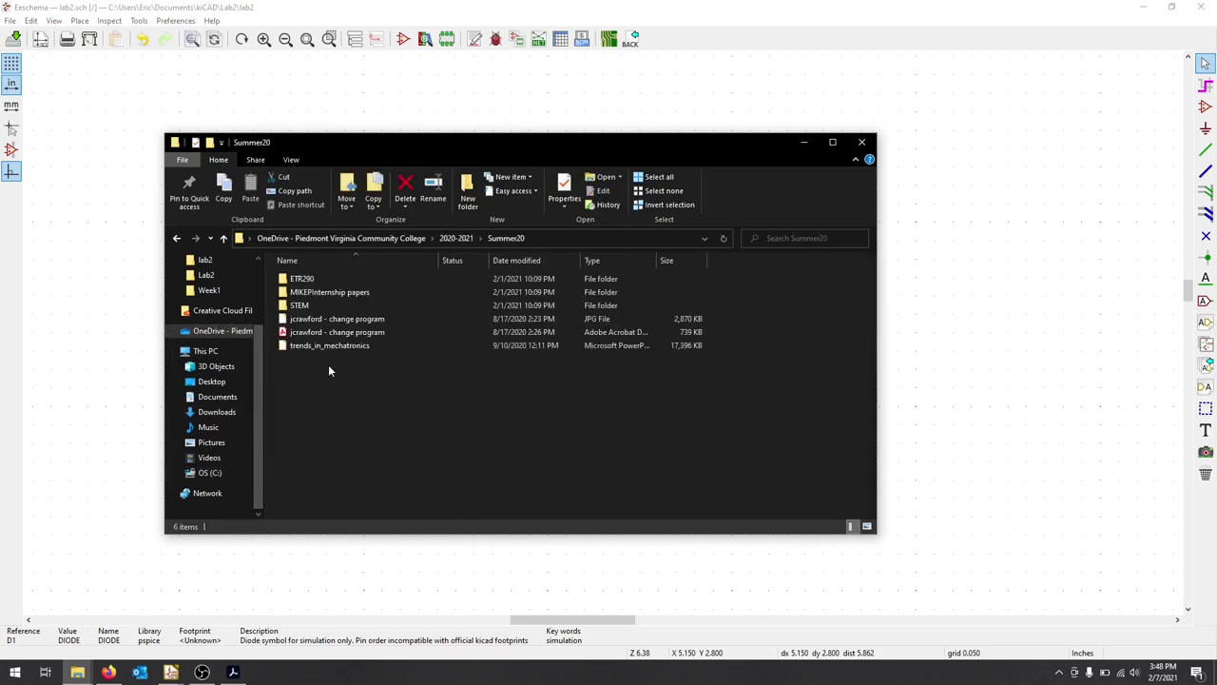
pyautogui.click(223, 238)
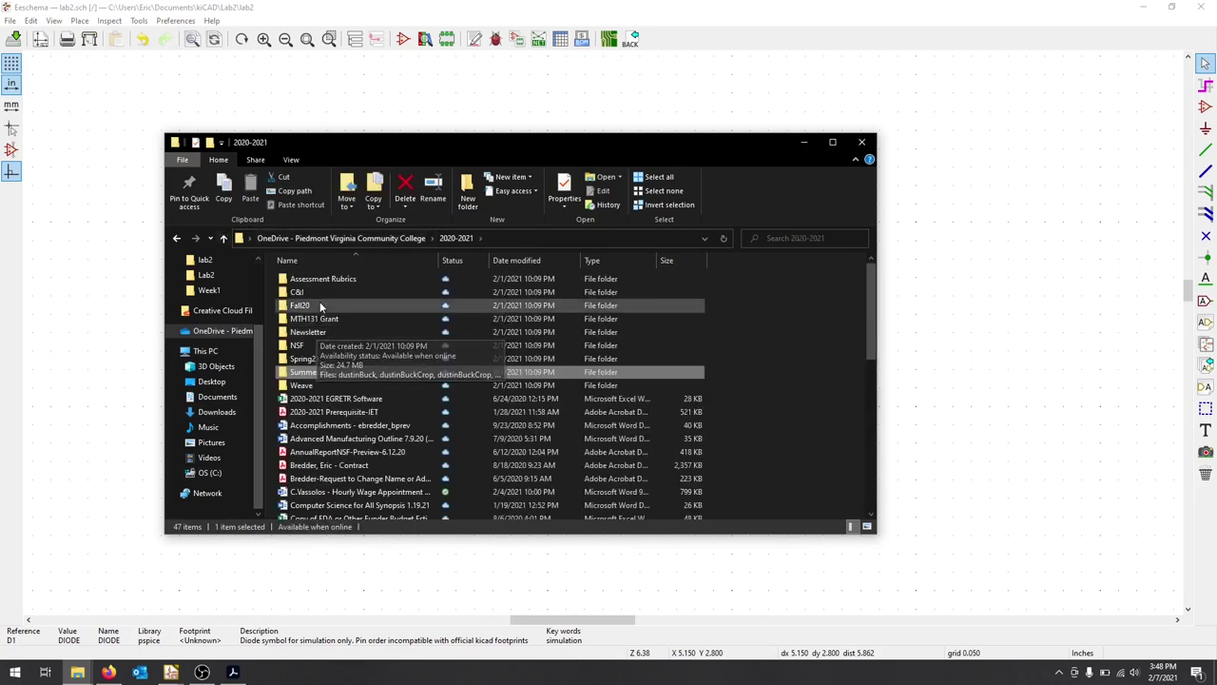
pyautogui.doubleClick(323, 359)
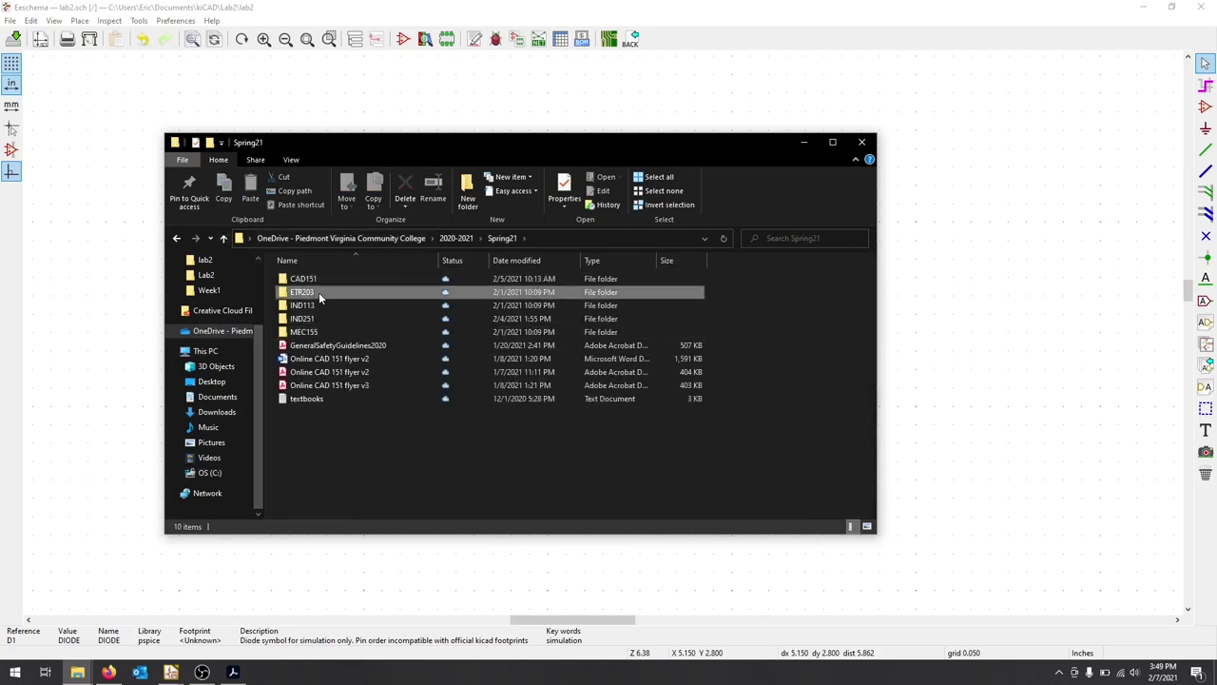
pyautogui.doubleClick(319, 292)
pyautogui.doubleClick(313, 277)
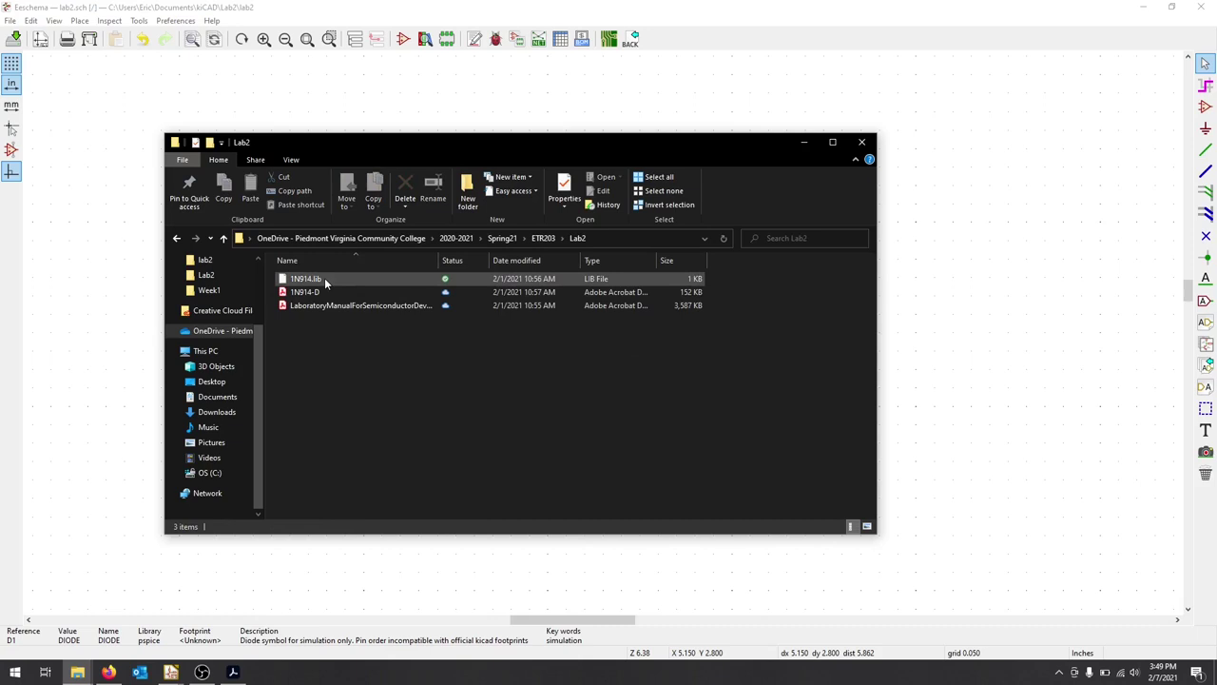
pyautogui.rightClick(324, 278)
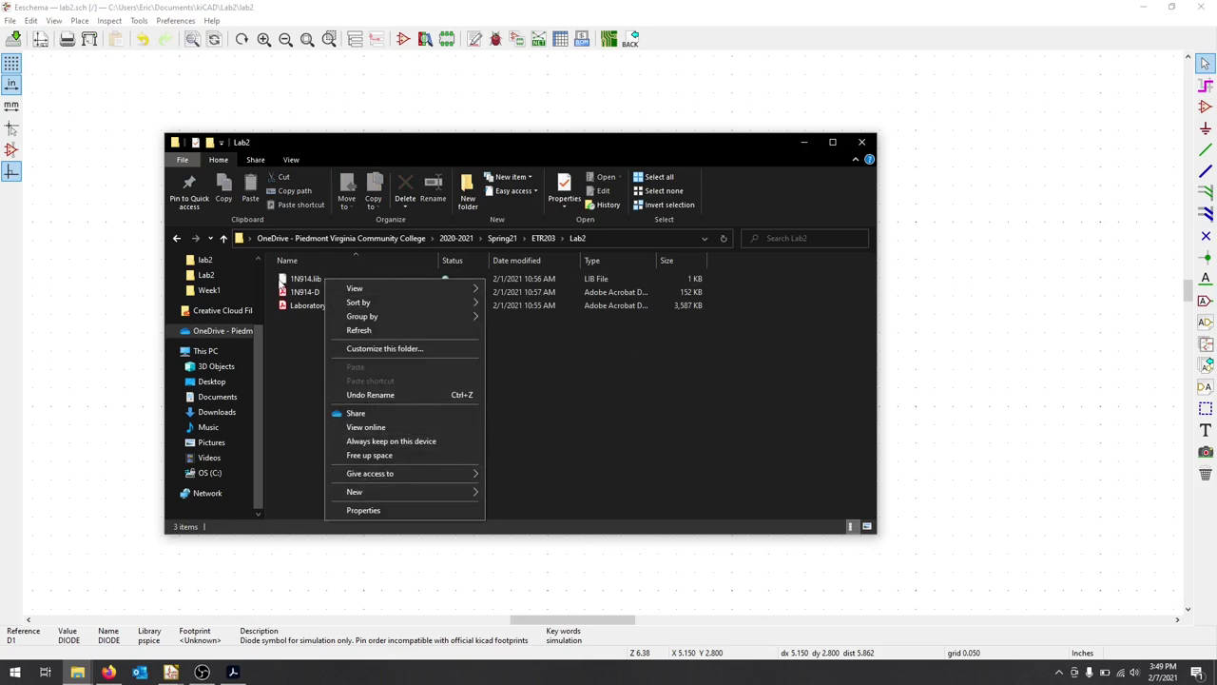
pyautogui.click(297, 278)
pyautogui.rightClick(300, 279)
pyautogui.click(352, 475)
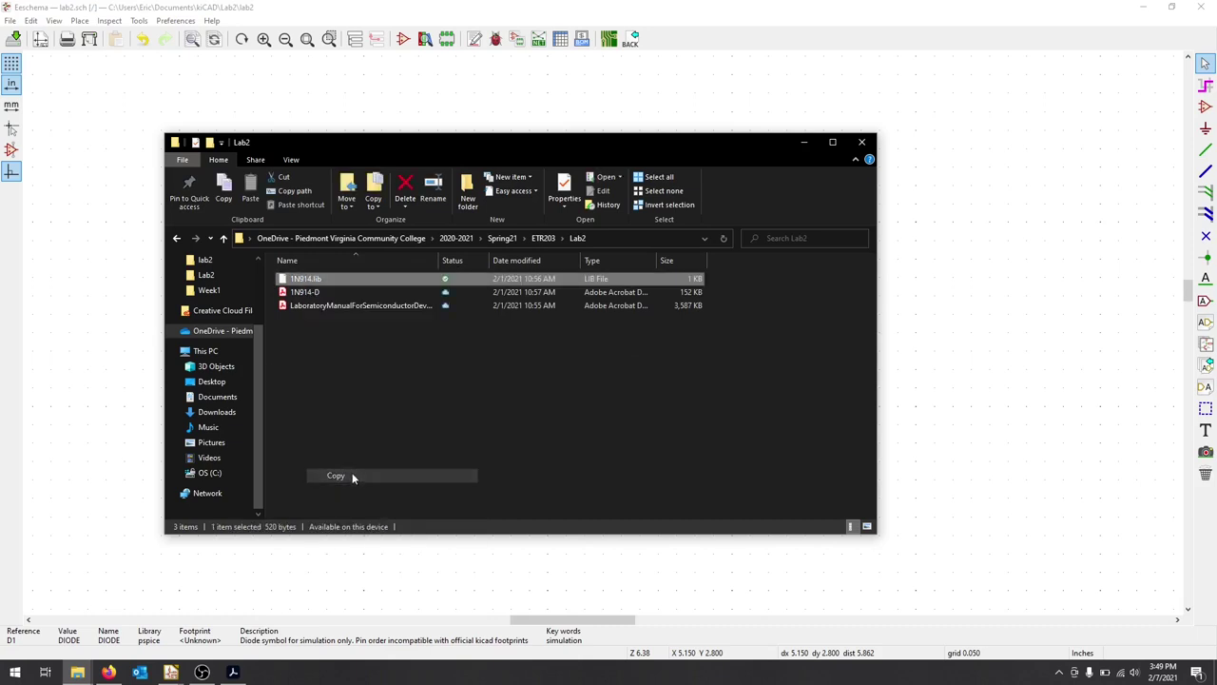
# Step: Paste 1N914.lib into the Documents\kiCAD\Lab2\lab2 project folder
pyautogui.click(228, 400)
pyautogui.doubleClick(317, 307)
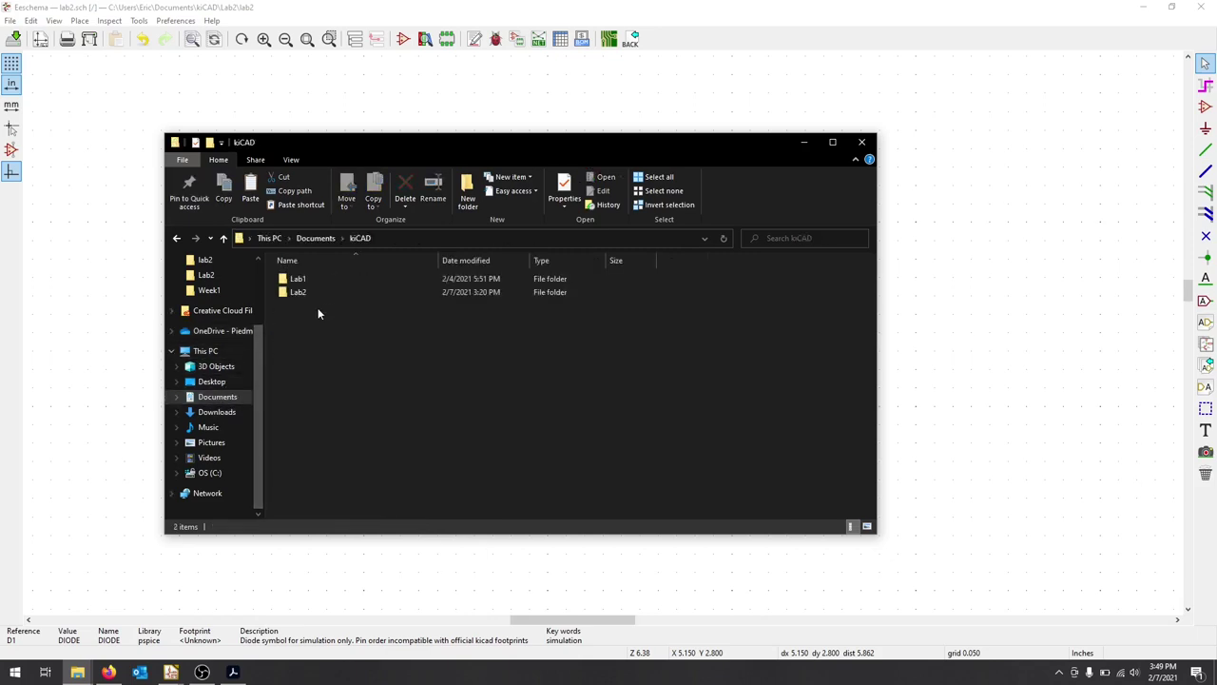
pyautogui.doubleClick(307, 292)
pyautogui.doubleClick(291, 279)
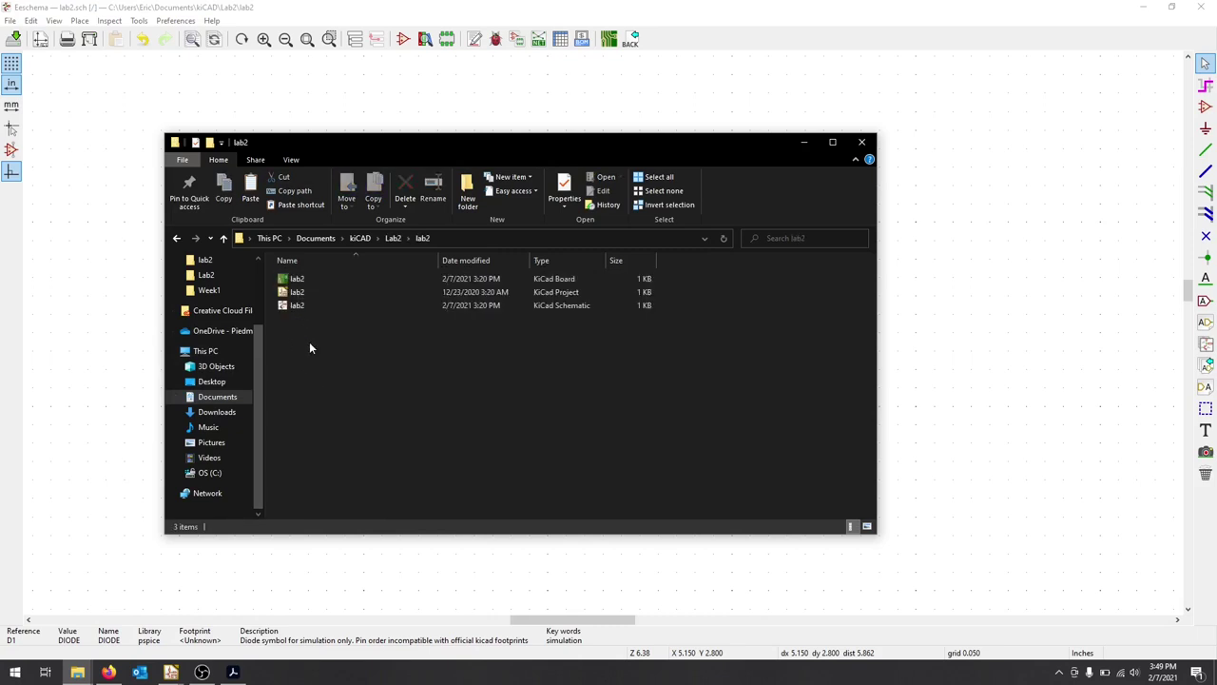
pyautogui.rightClick(301, 367)
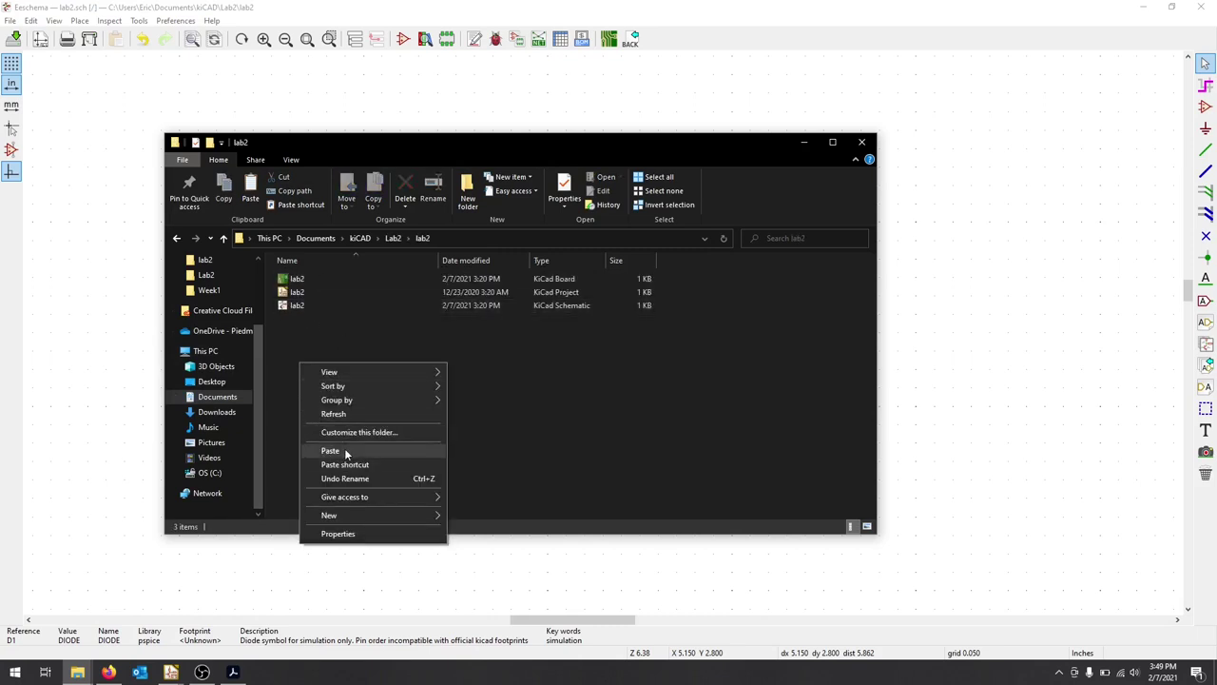
pyautogui.click(308, 451)
pyautogui.click(409, 443)
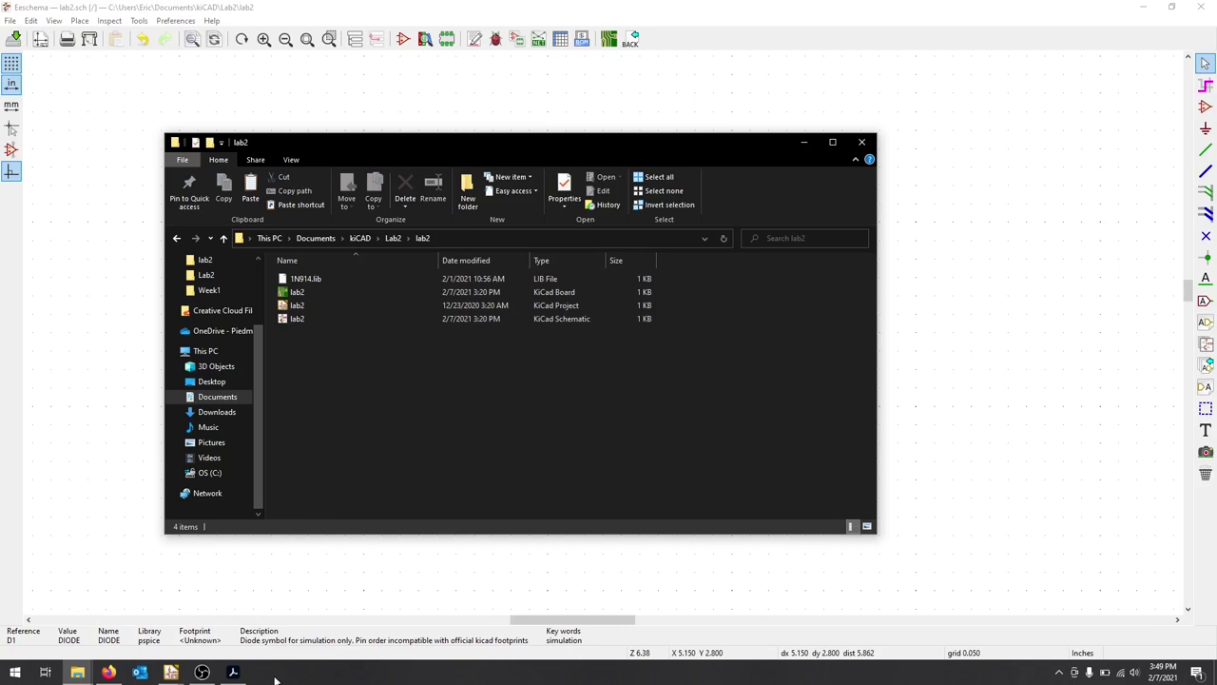
# Step: Repoint D1's Spice library to the local kiCAD\Lab2\lab2\1N914.lib with model D1N914
pyautogui.click(810, 144)
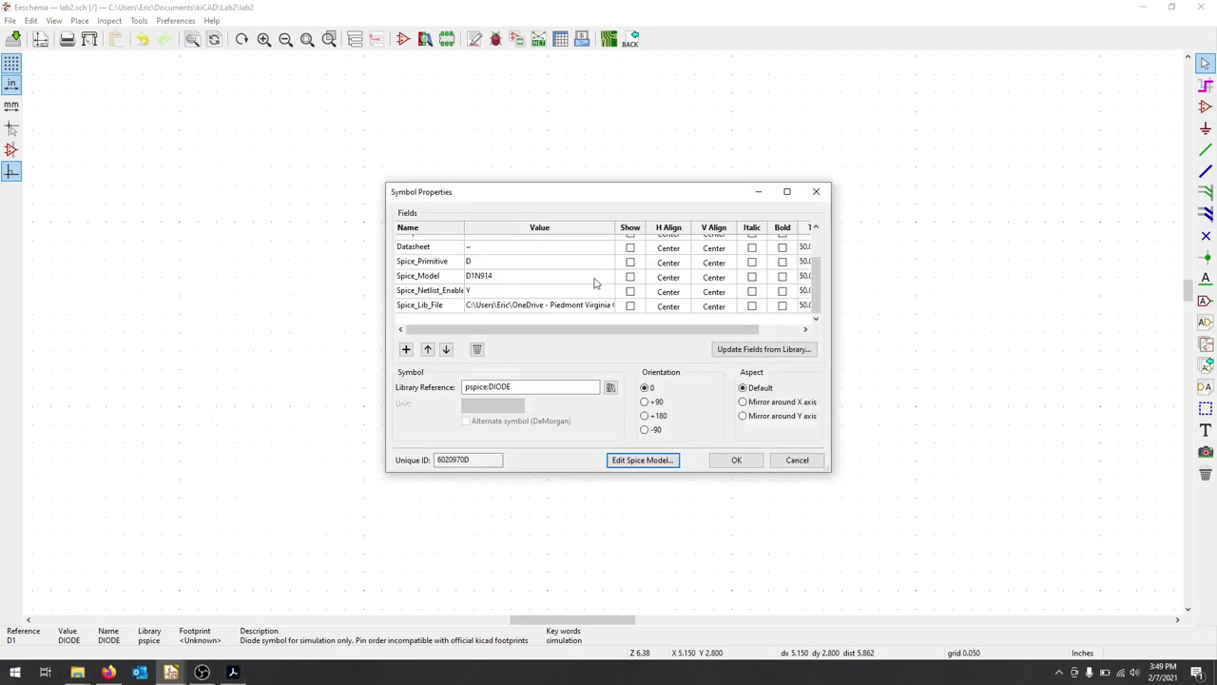
pyautogui.click(643, 460)
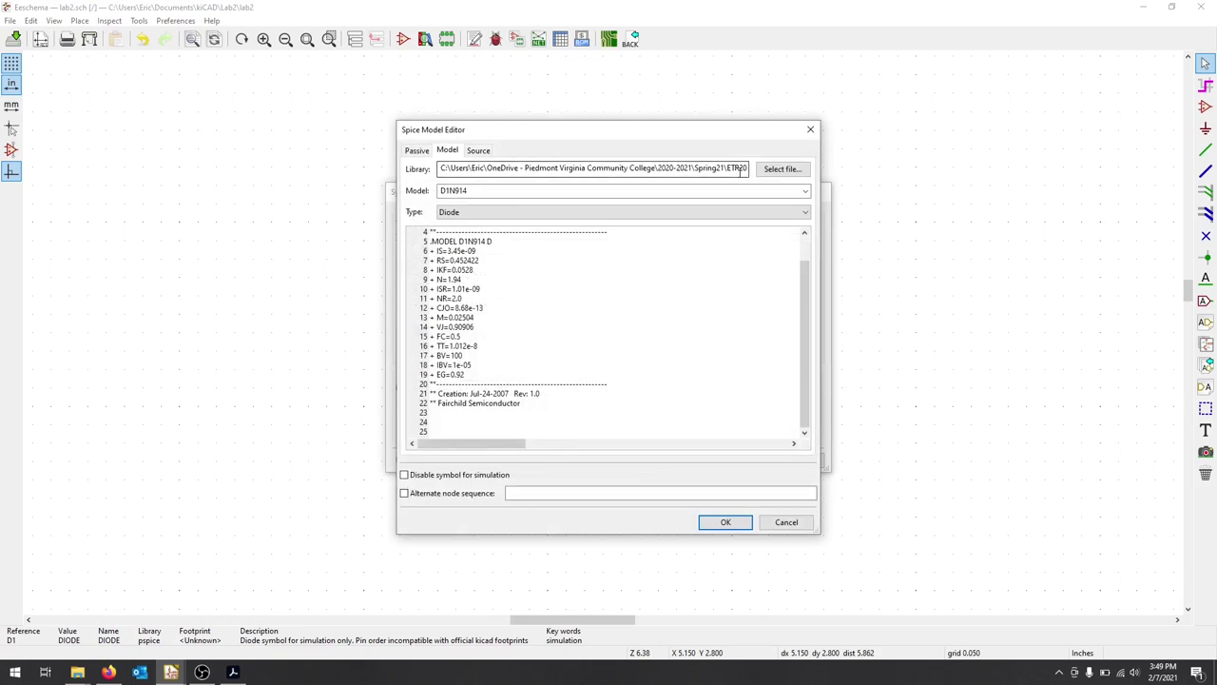
pyautogui.click(778, 171)
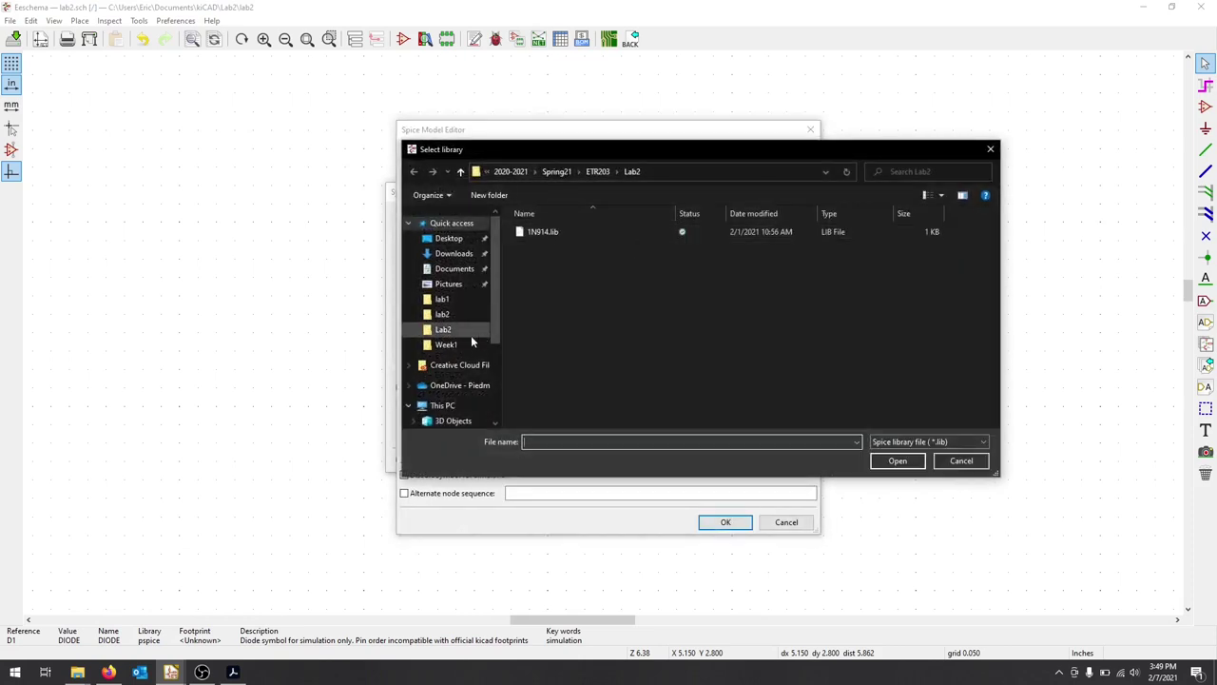
pyautogui.click(455, 268)
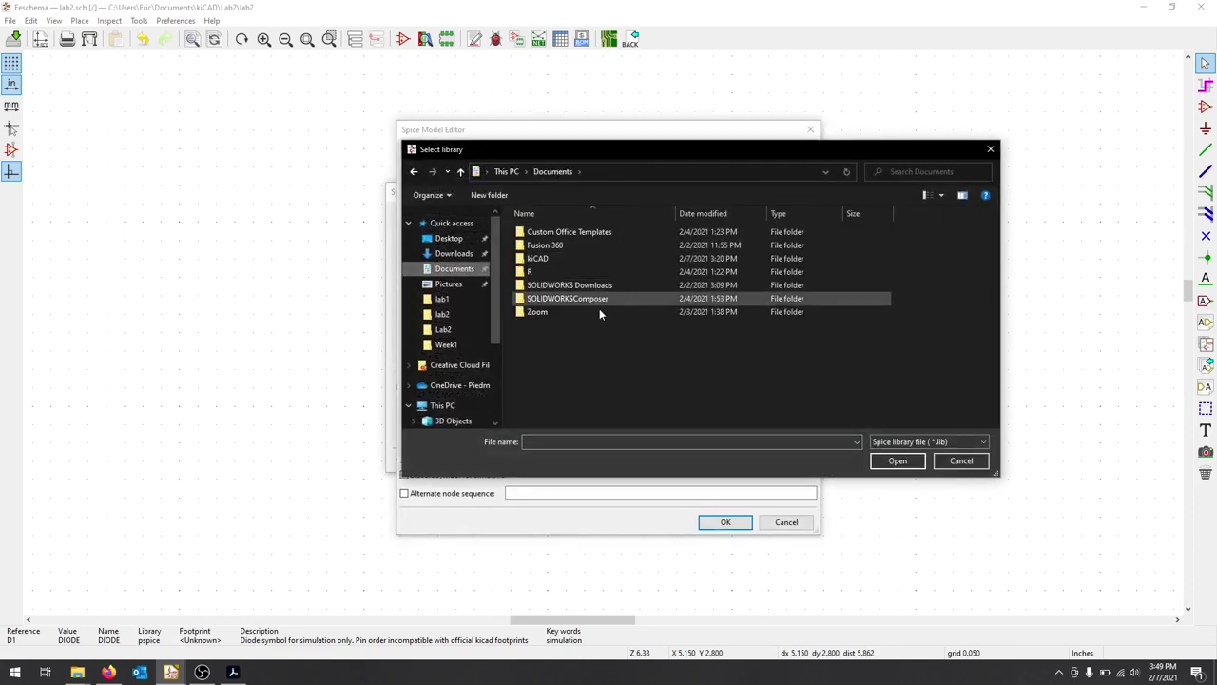
pyautogui.click(554, 258)
pyautogui.doubleClick(553, 257)
pyautogui.doubleClick(538, 232)
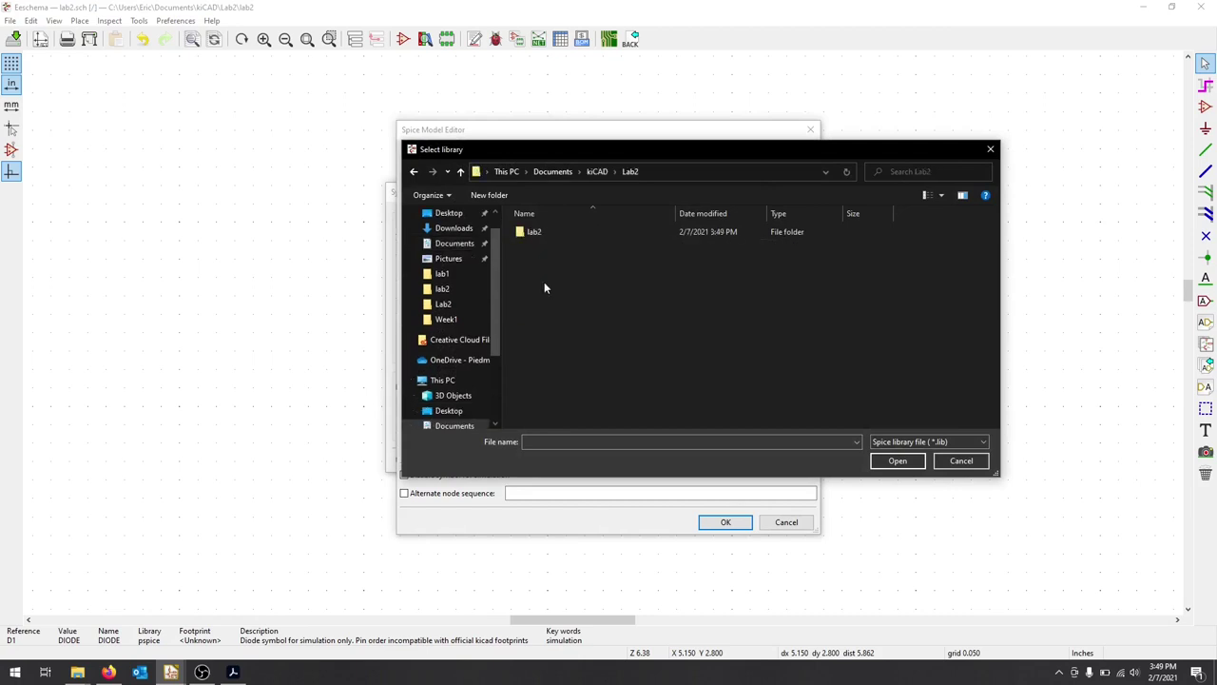
pyautogui.doubleClick(537, 232)
pyautogui.doubleClick(542, 232)
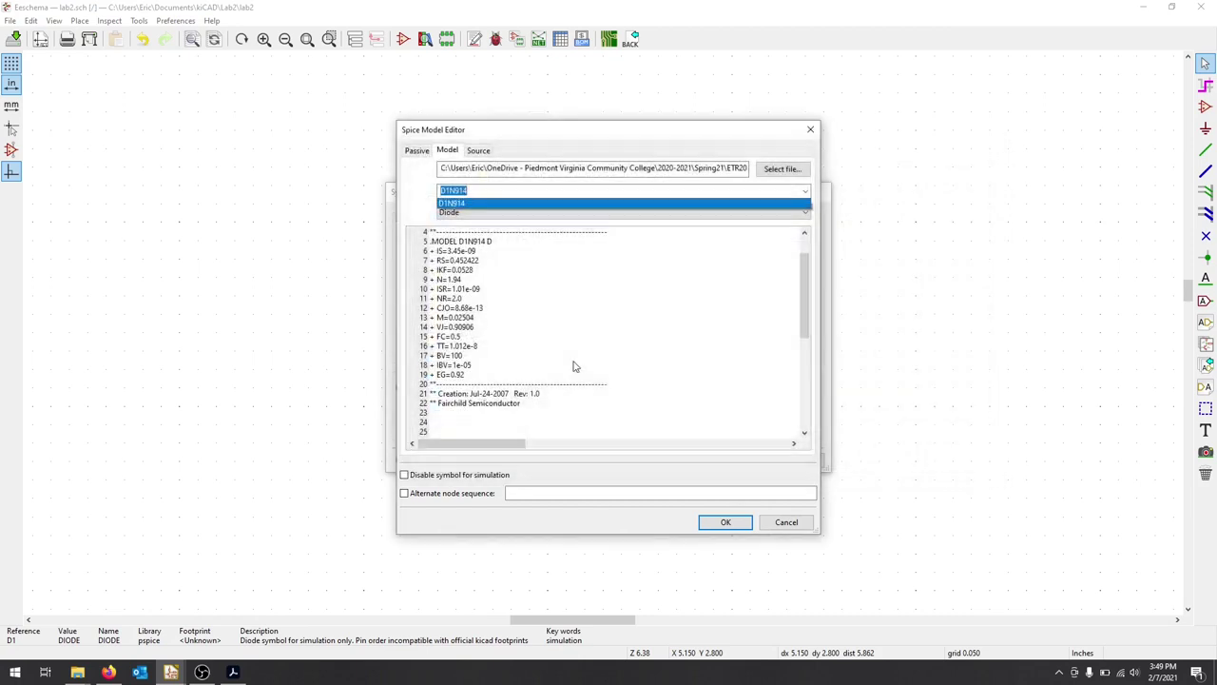
pyautogui.click(504, 204)
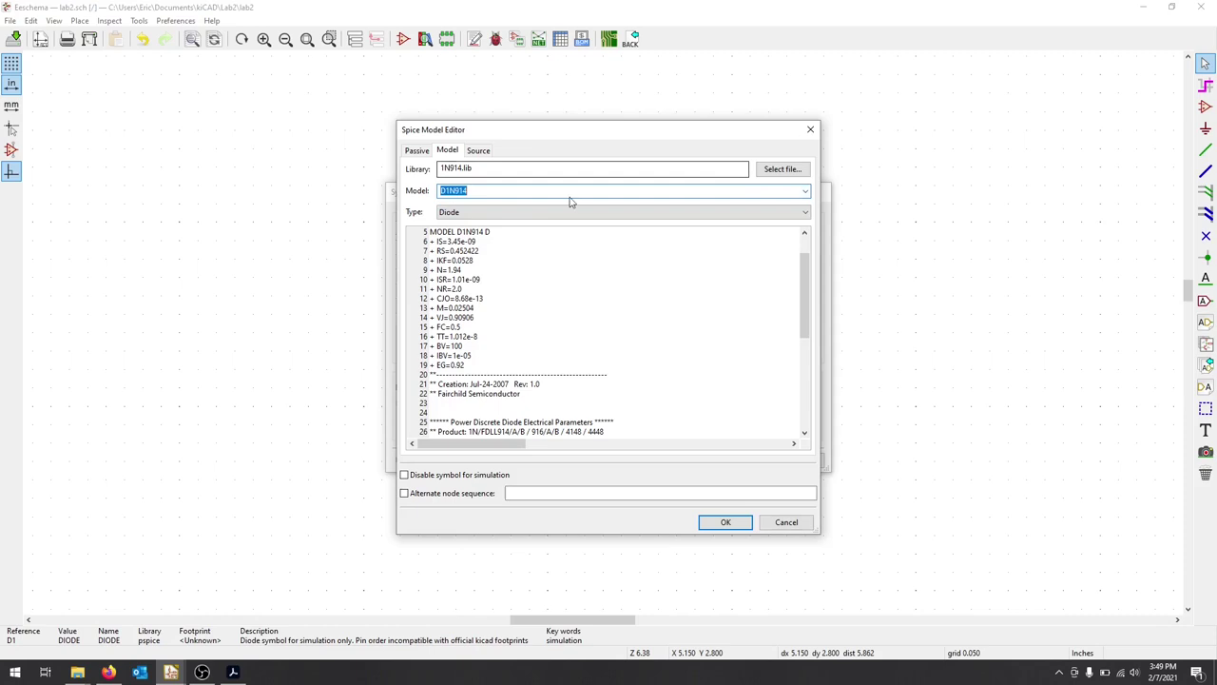
pyautogui.click(726, 526)
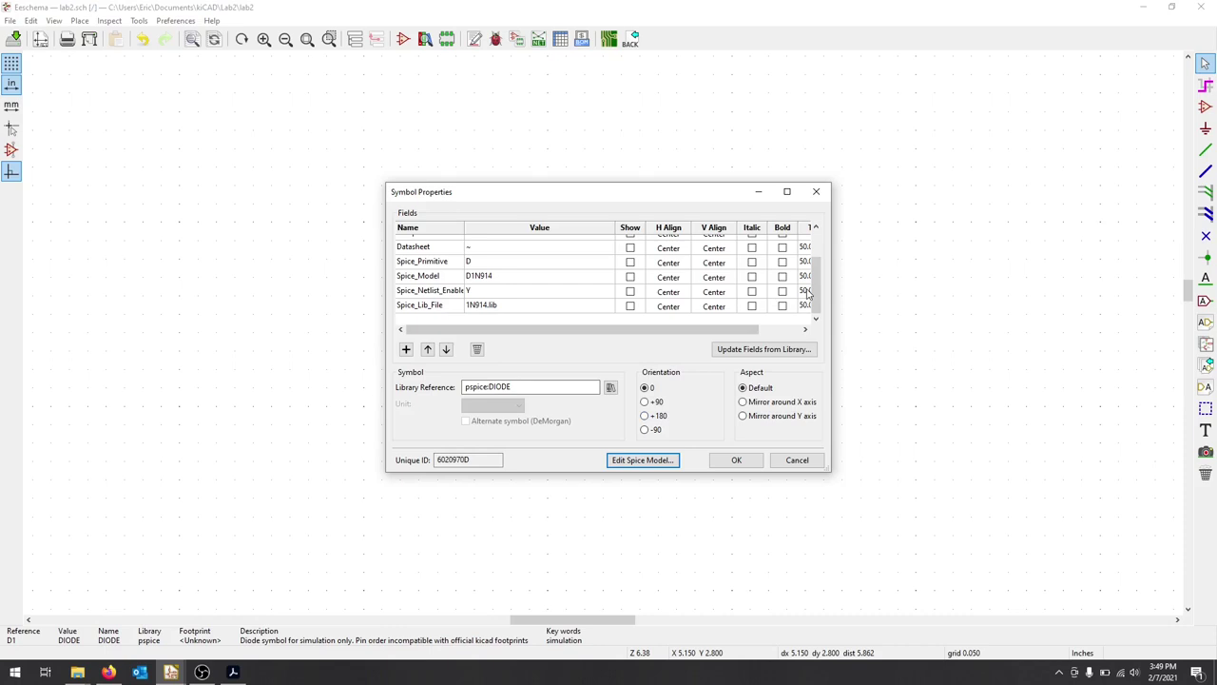
# Step: Apply the changes and close D1's Symbol Properties dialog
pyautogui.scroll(2, 809, 285)
pyautogui.scroll(-2, 808, 285)
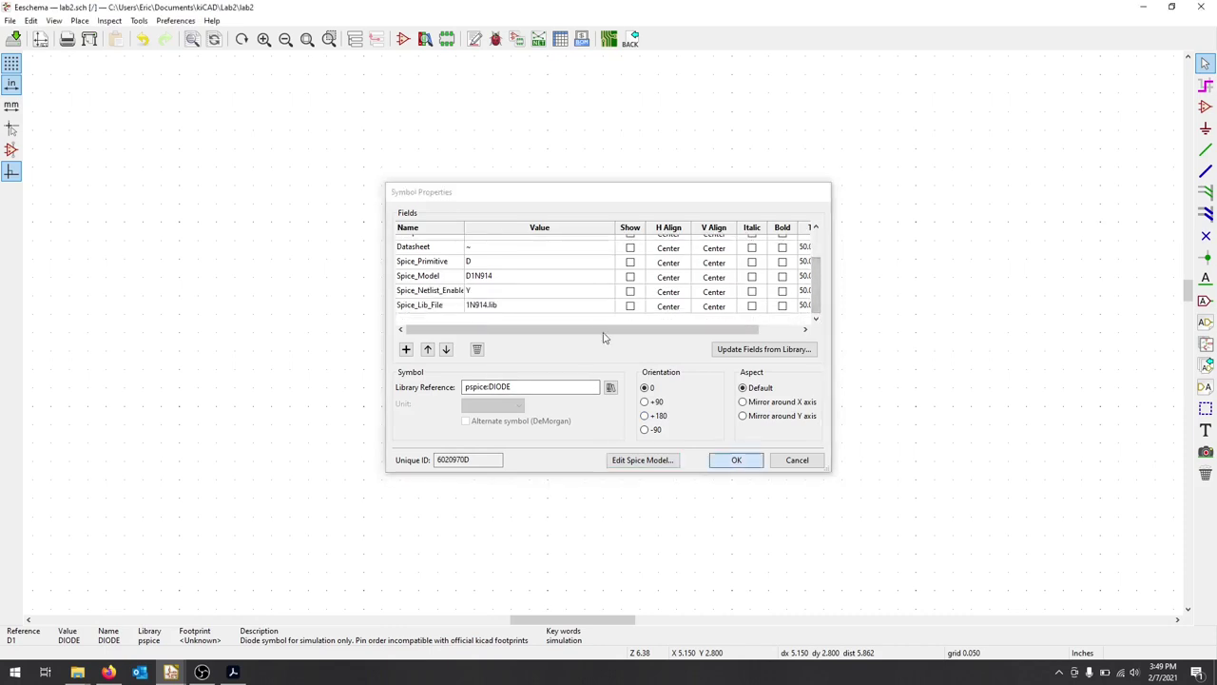
pyautogui.press('Return')
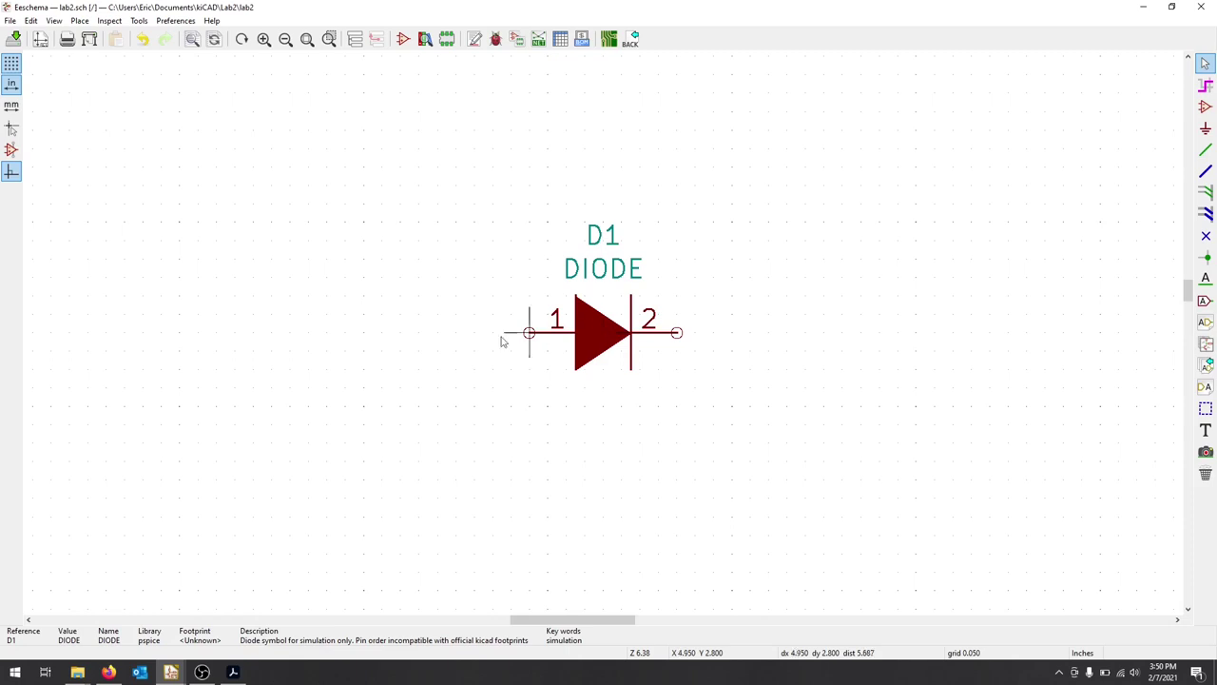
pyautogui.moveTo(77, 673)
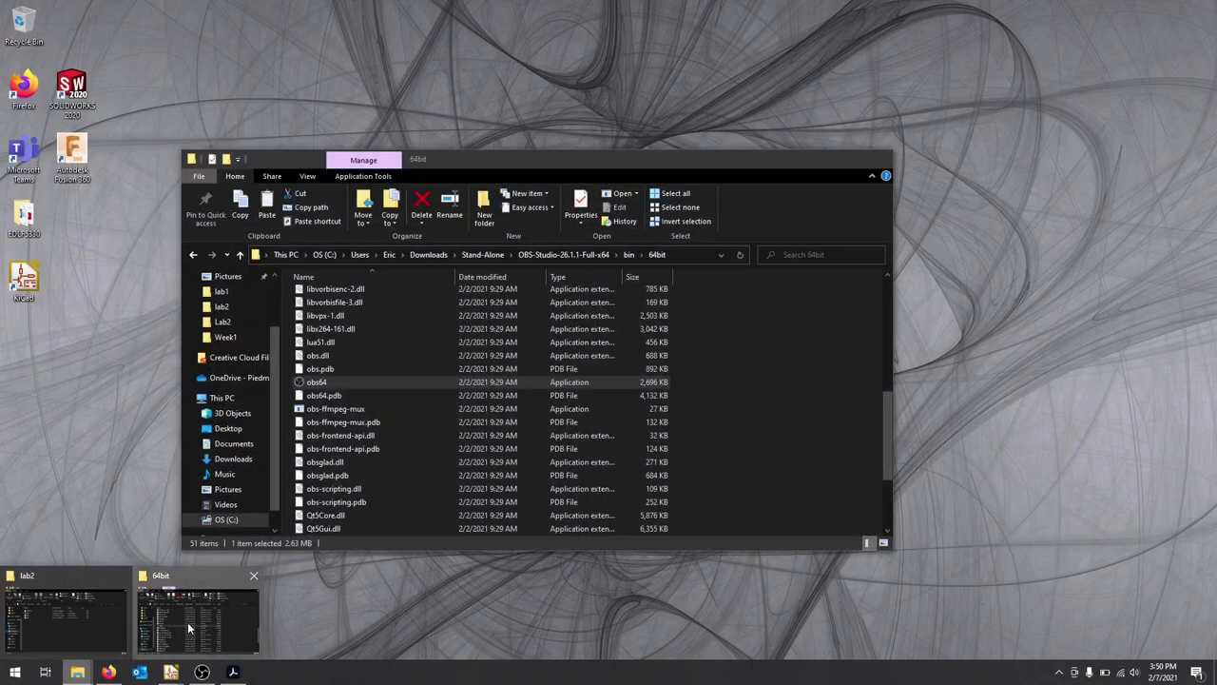
# Step: Copy the .spiceinit file from the user's home folder under C:\Users
pyautogui.click(187, 622)
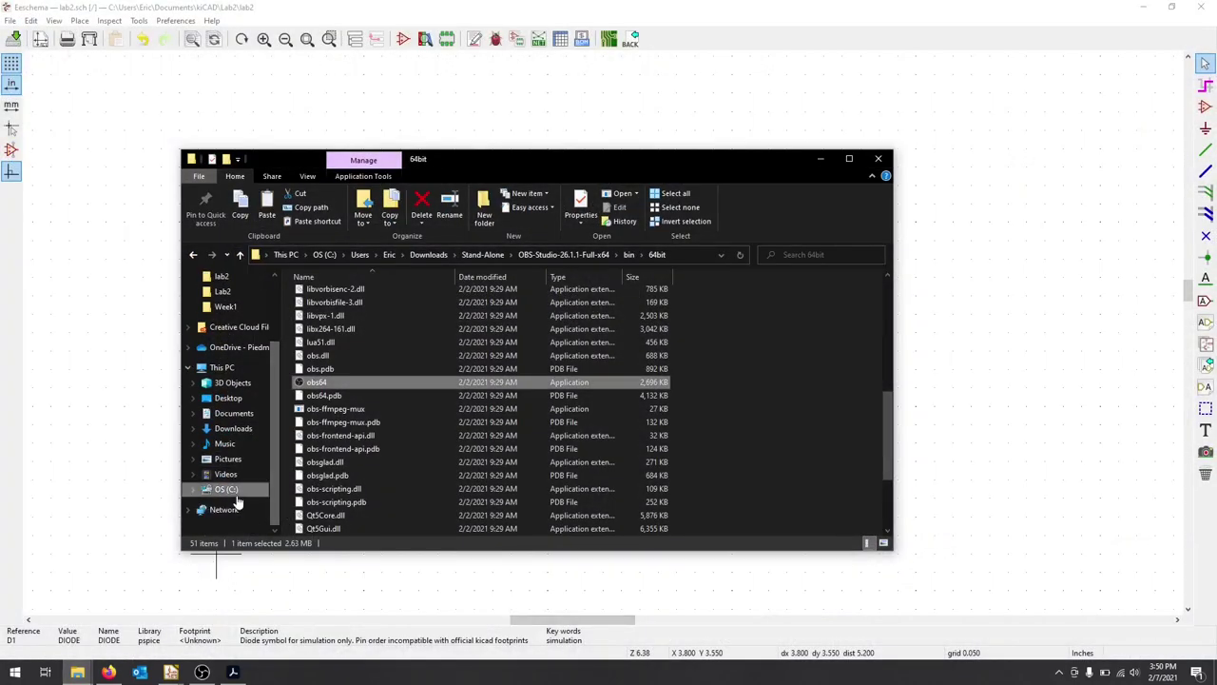
pyautogui.click(239, 491)
pyautogui.click(318, 416)
pyautogui.doubleClick(320, 419)
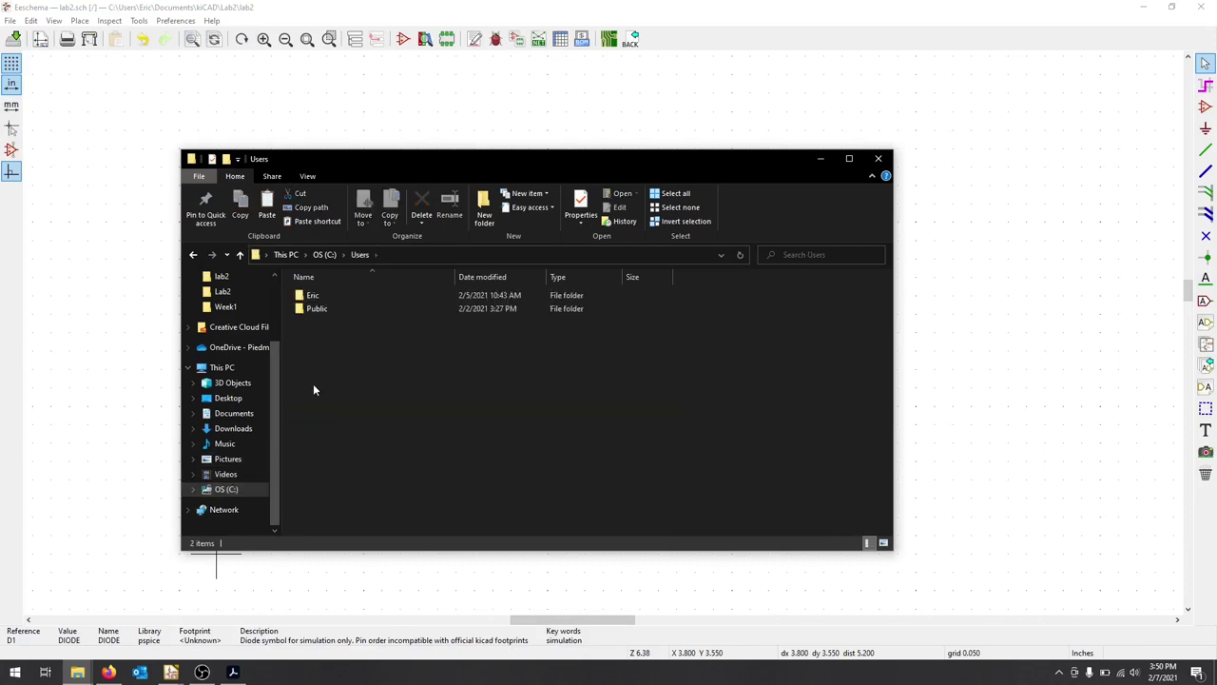
pyautogui.doubleClick(314, 295)
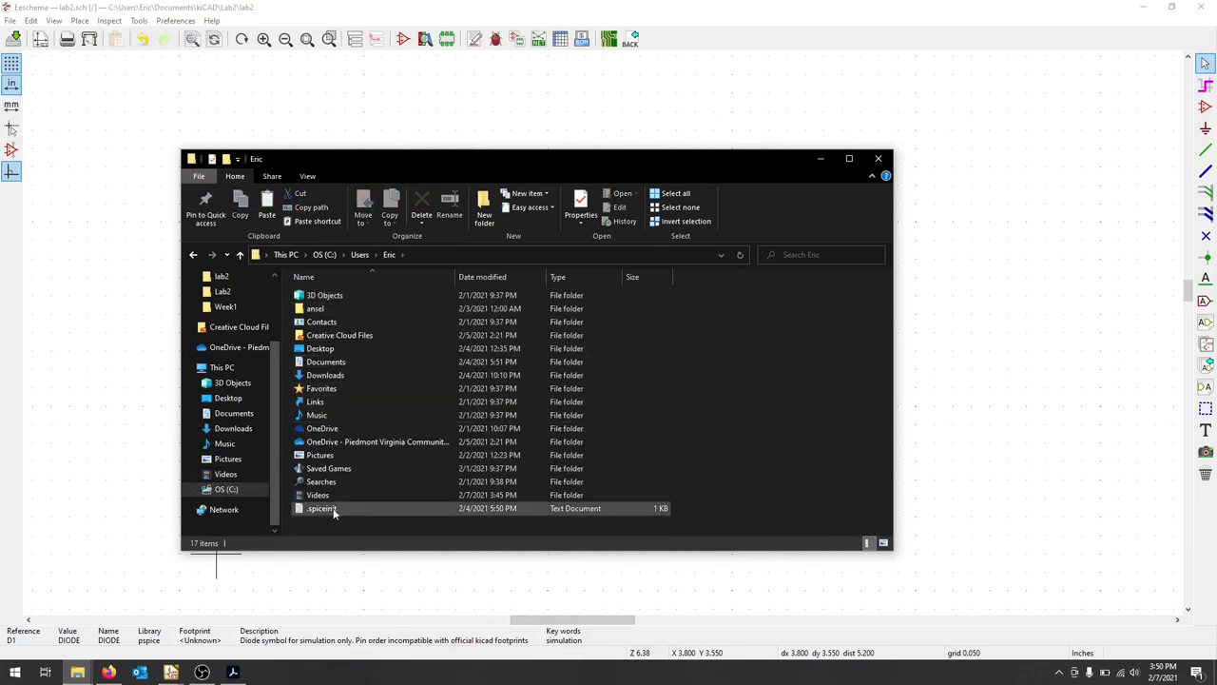
pyautogui.click(323, 509)
pyautogui.rightClick(323, 510)
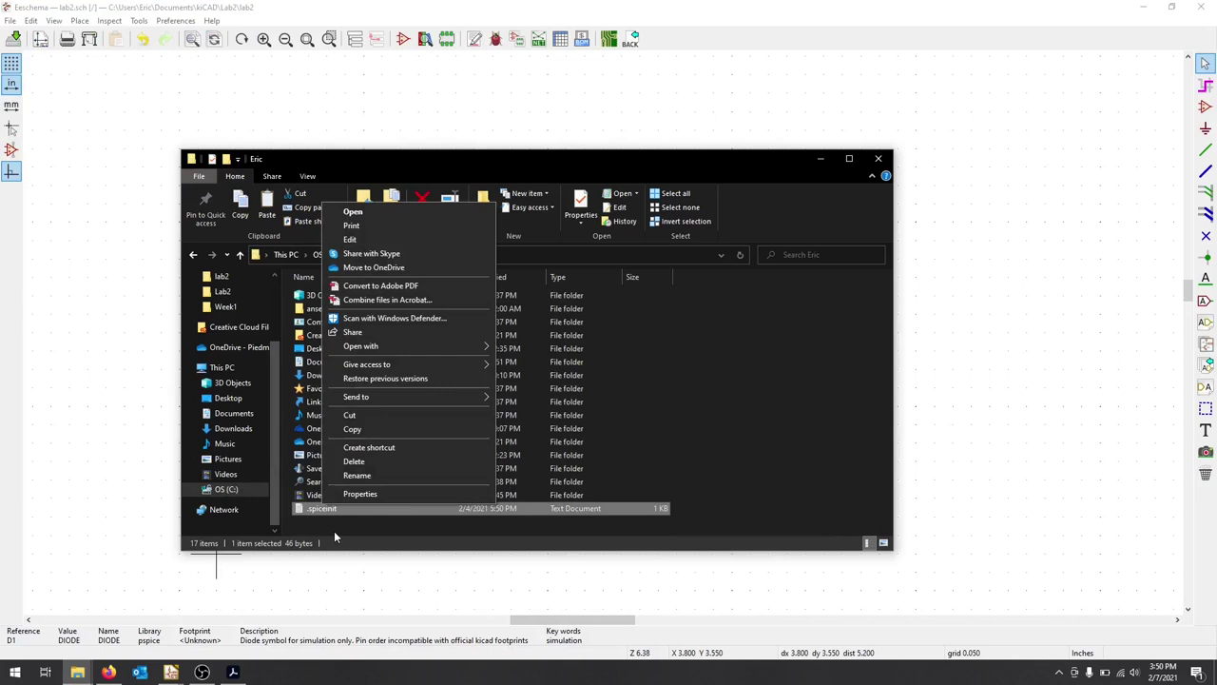
pyautogui.click(354, 428)
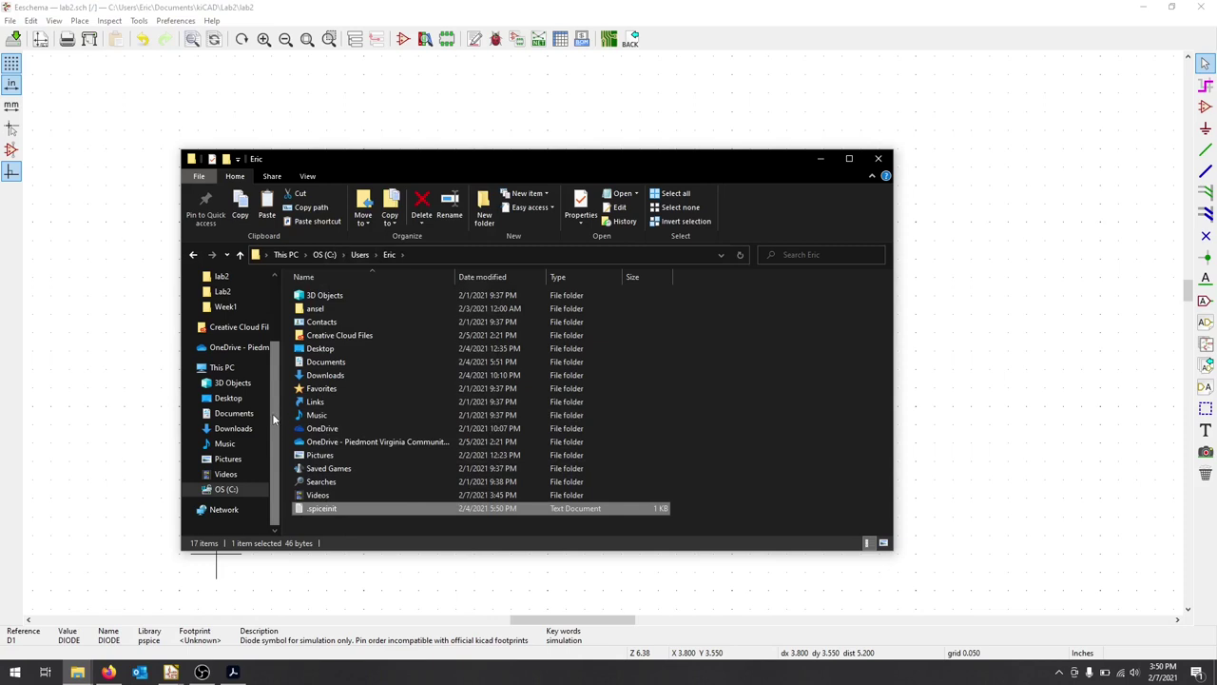
# Step: Confirm .spiceinit exists in C:\Program Files\KiCad\bin, then close File Explorer
pyautogui.moveTo(273, 420)
pyautogui.mouseDown()
pyautogui.moveTo(271, 356)
pyautogui.moveTo(272, 409)
pyautogui.mouseUp()
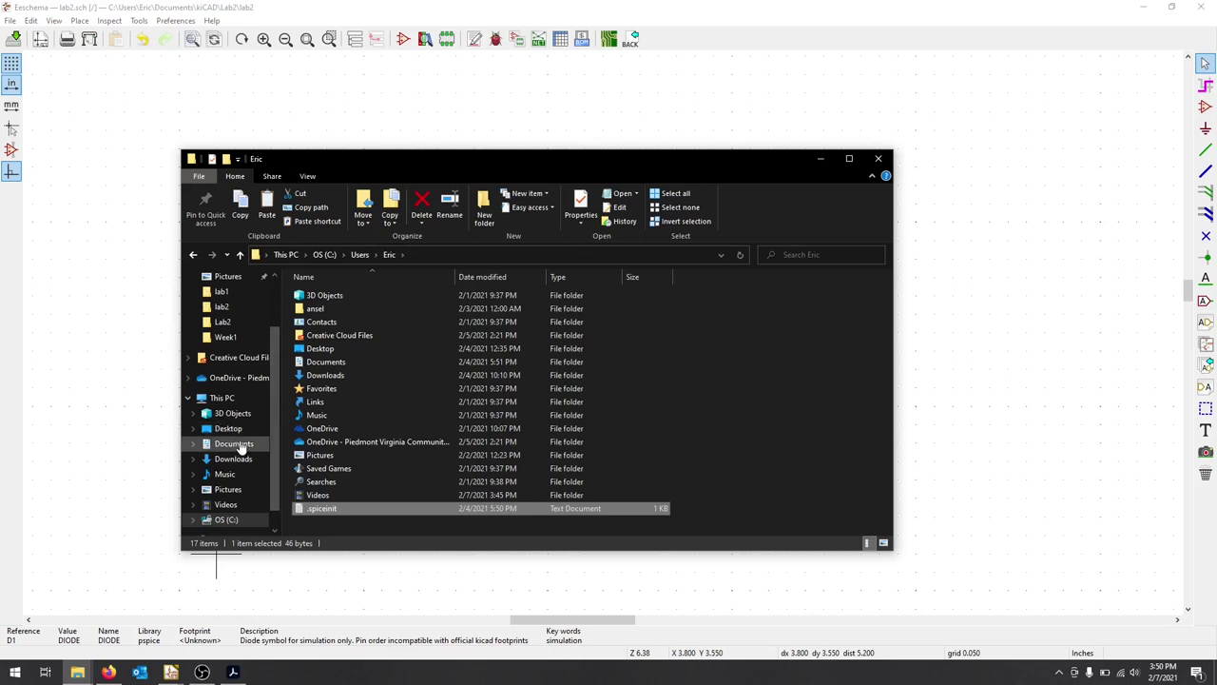
pyautogui.click(224, 520)
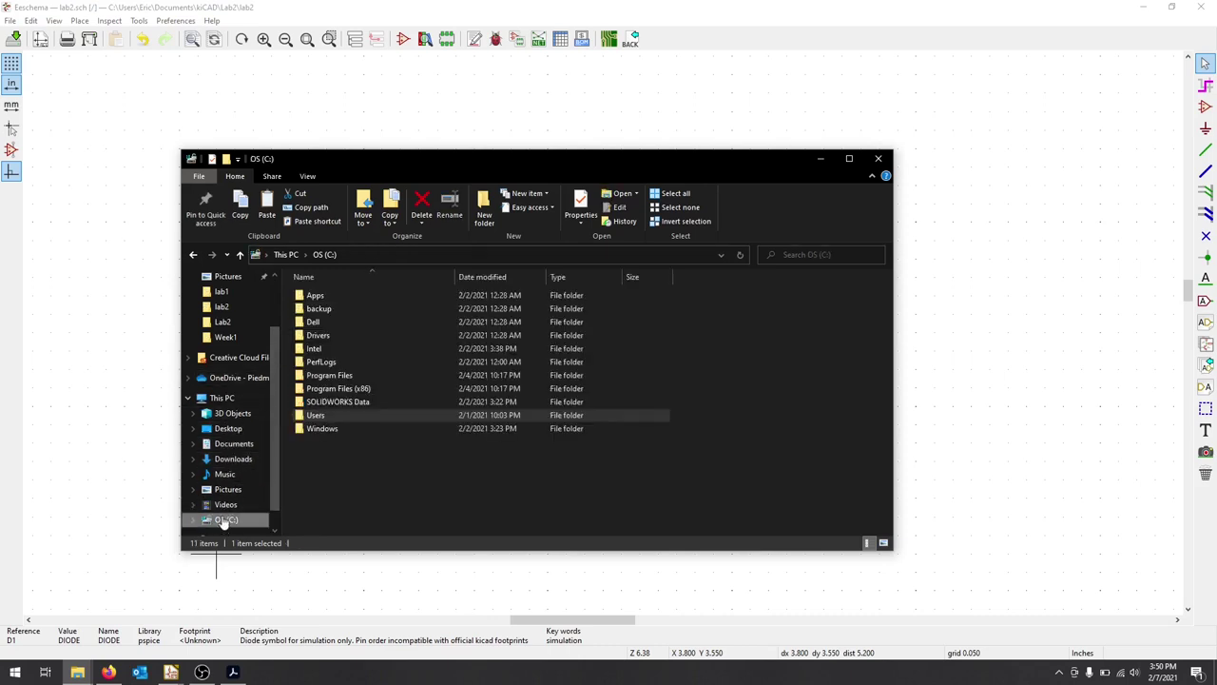
pyautogui.doubleClick(340, 376)
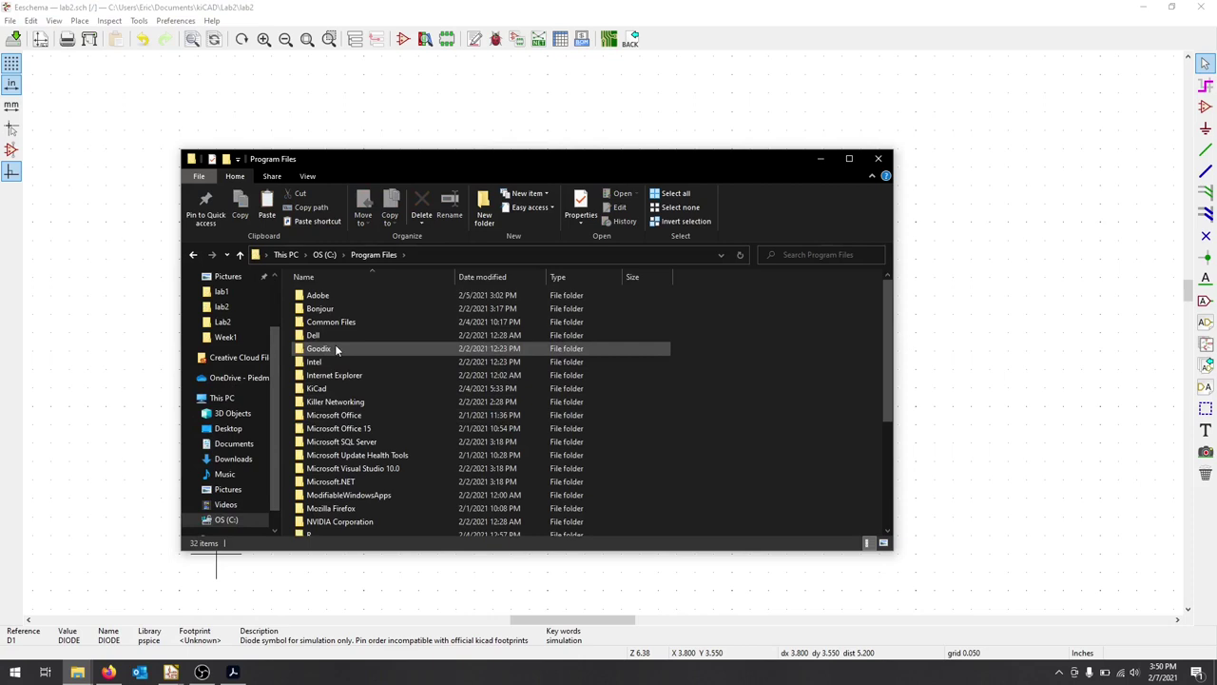
pyautogui.doubleClick(332, 389)
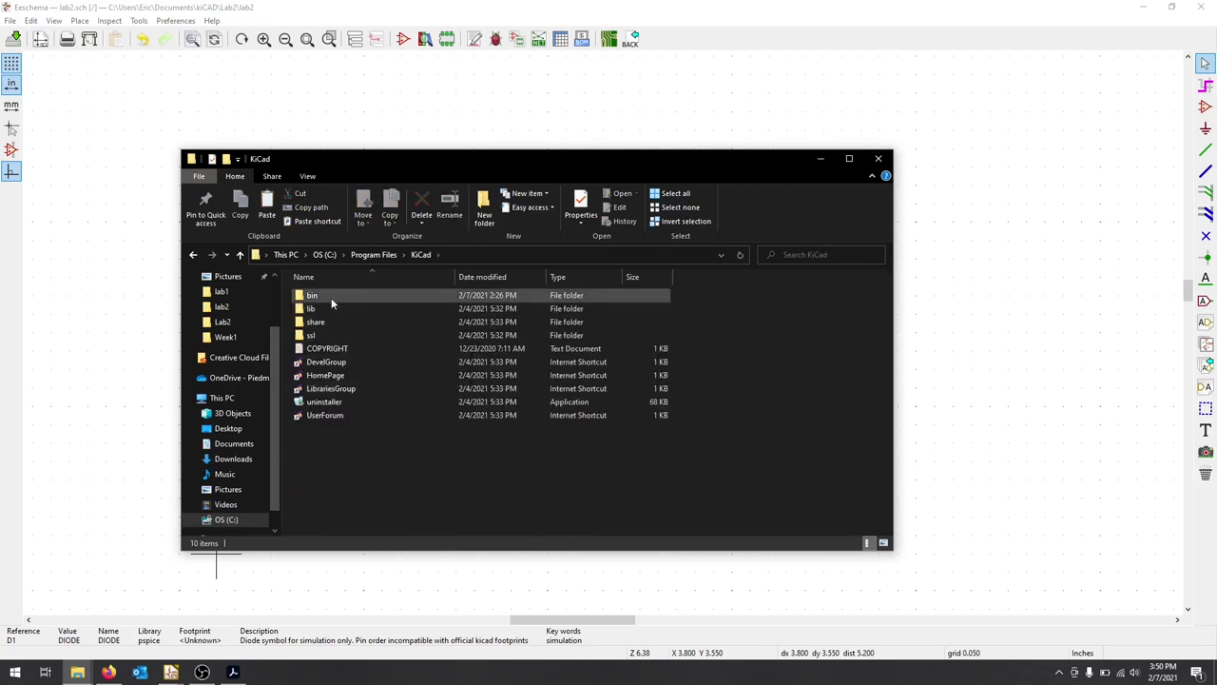
pyautogui.doubleClick(332, 298)
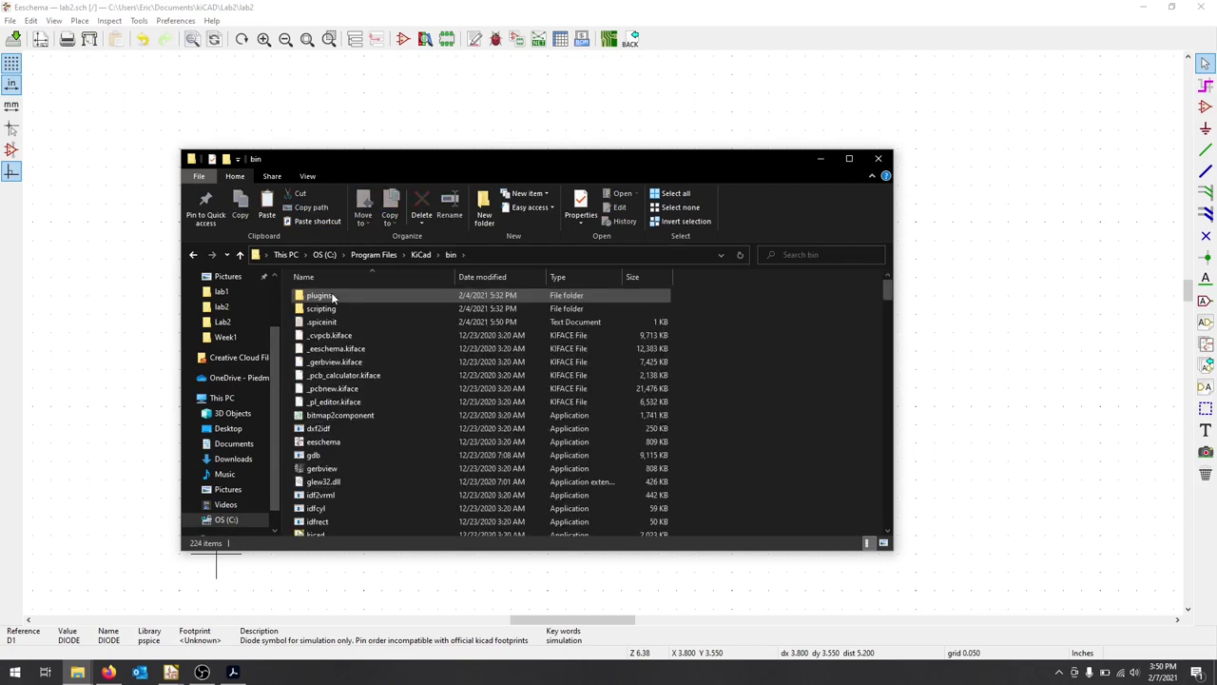
pyautogui.click(321, 322)
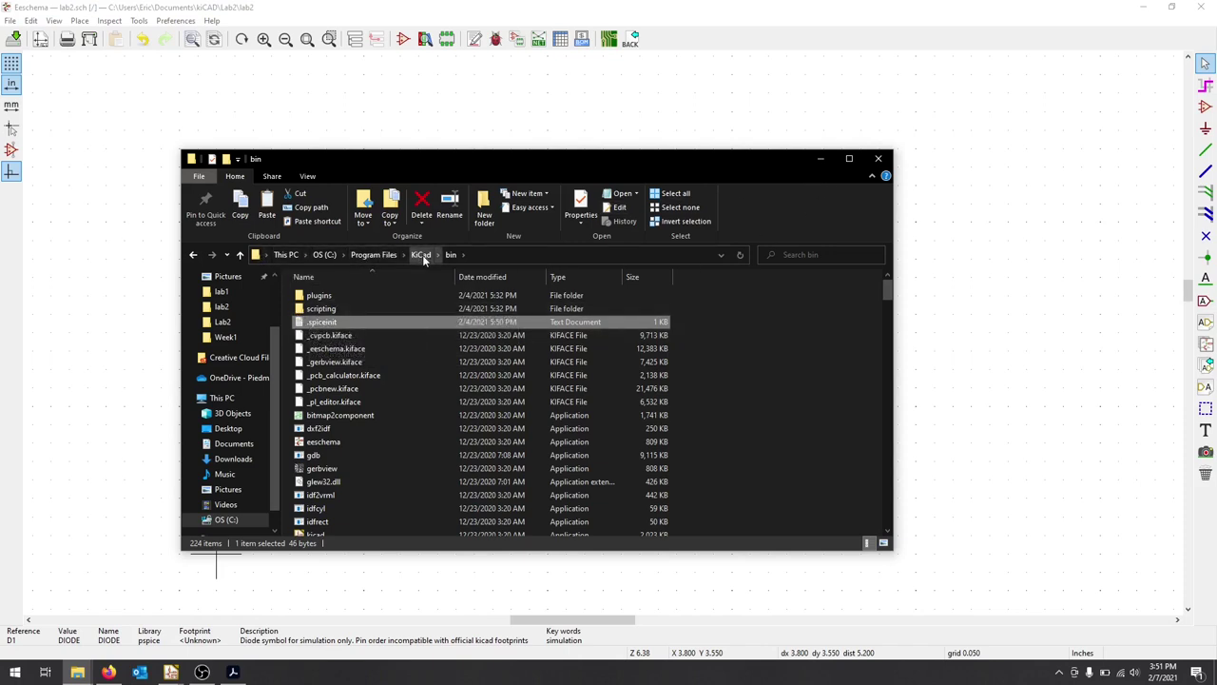
pyautogui.click(878, 158)
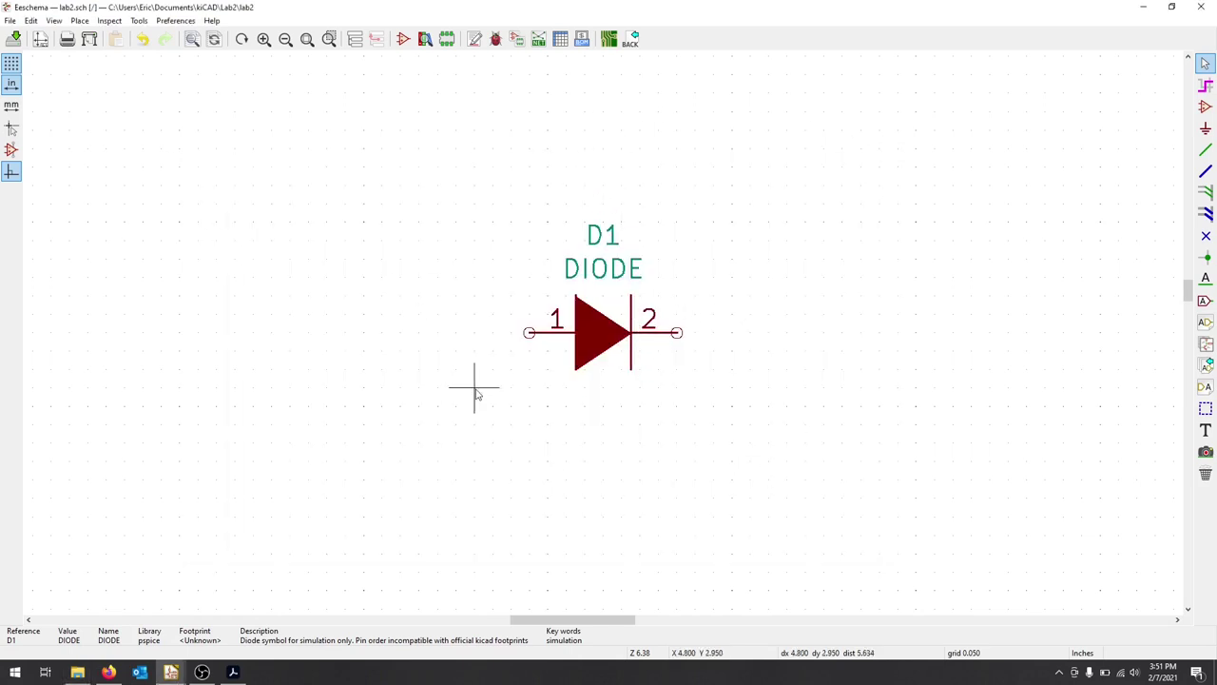
pyautogui.scroll(-1, 562, 362)
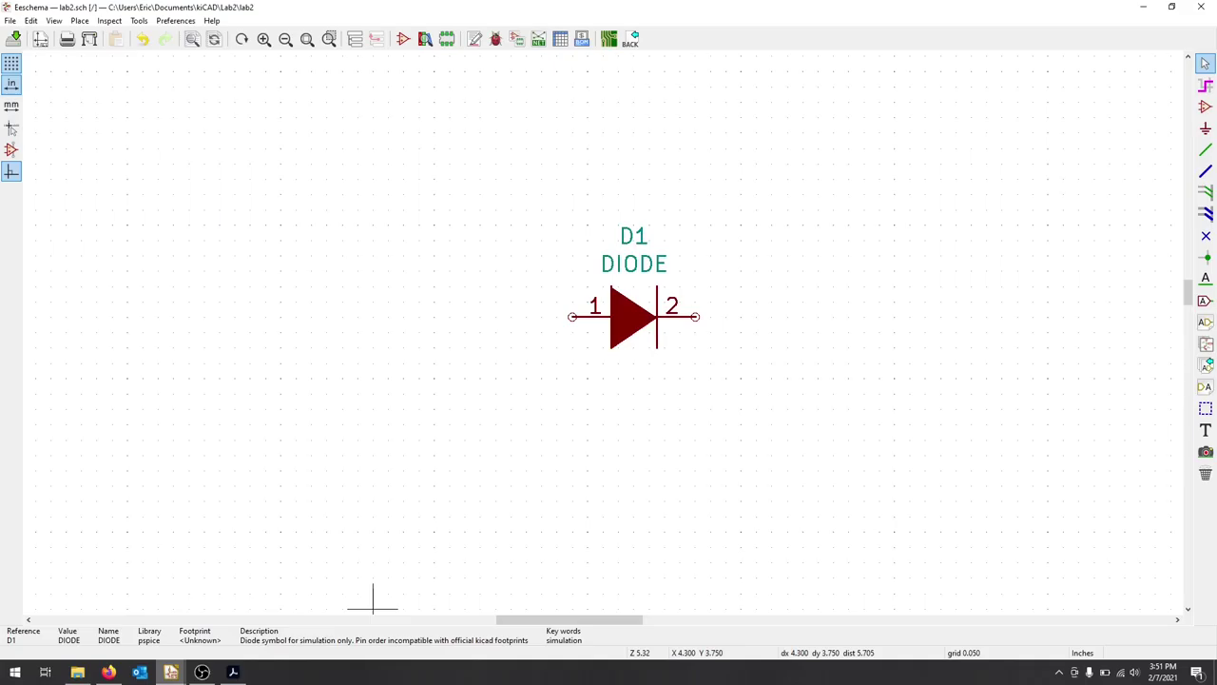
pyautogui.click(231, 672)
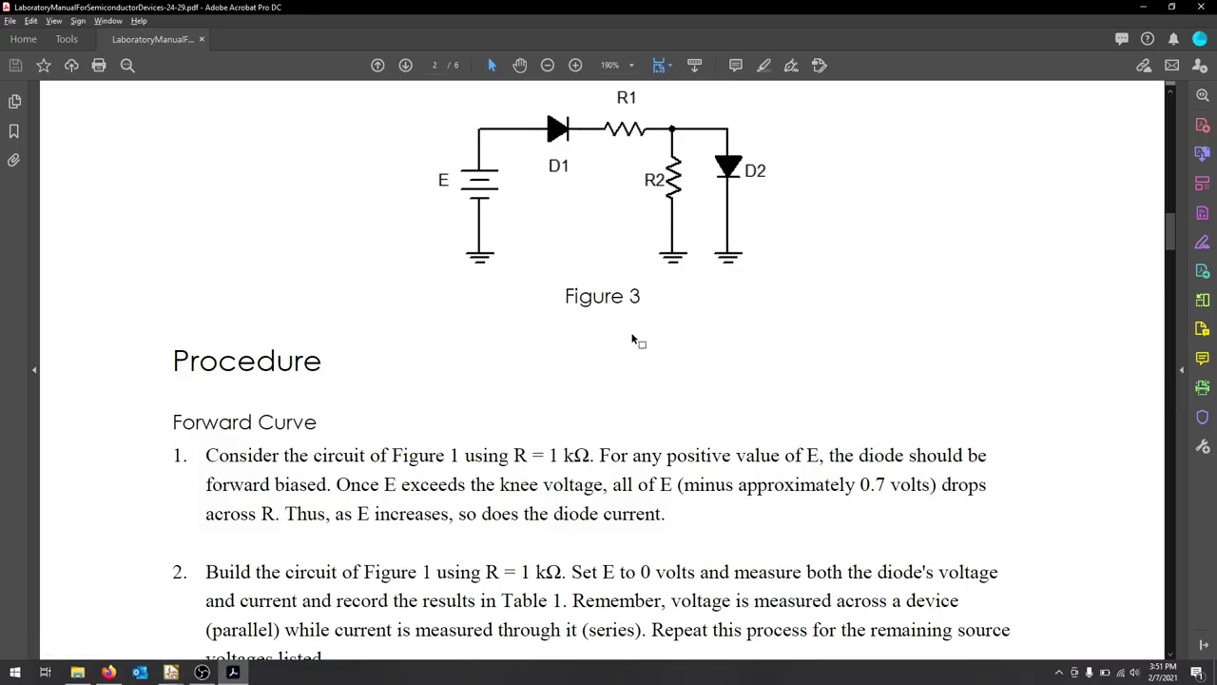
pyautogui.scroll(6, 571, 466)
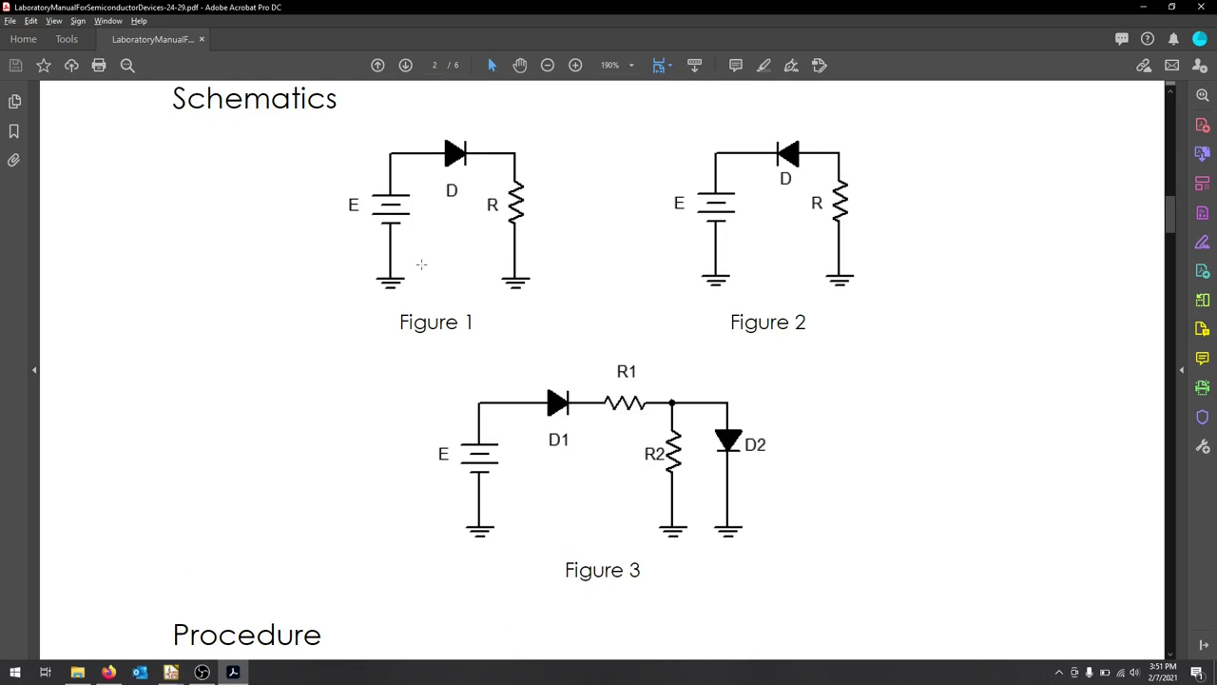
pyautogui.scroll(-7, 429, 324)
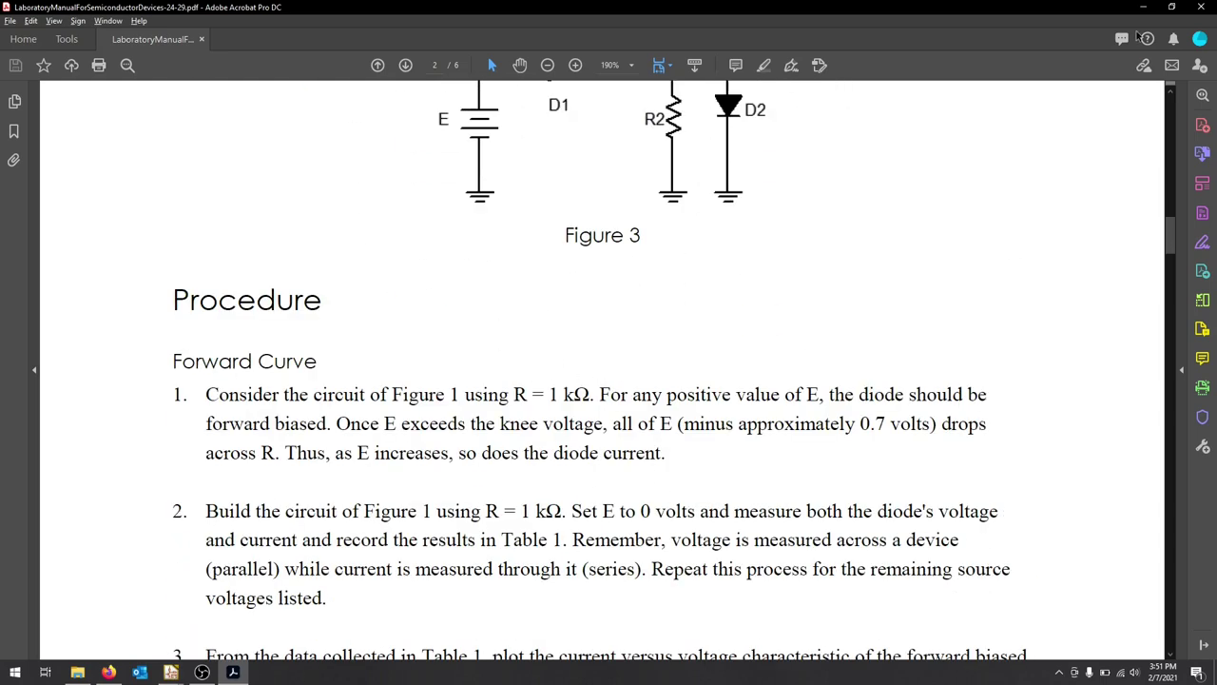
pyautogui.moveTo(178, 675)
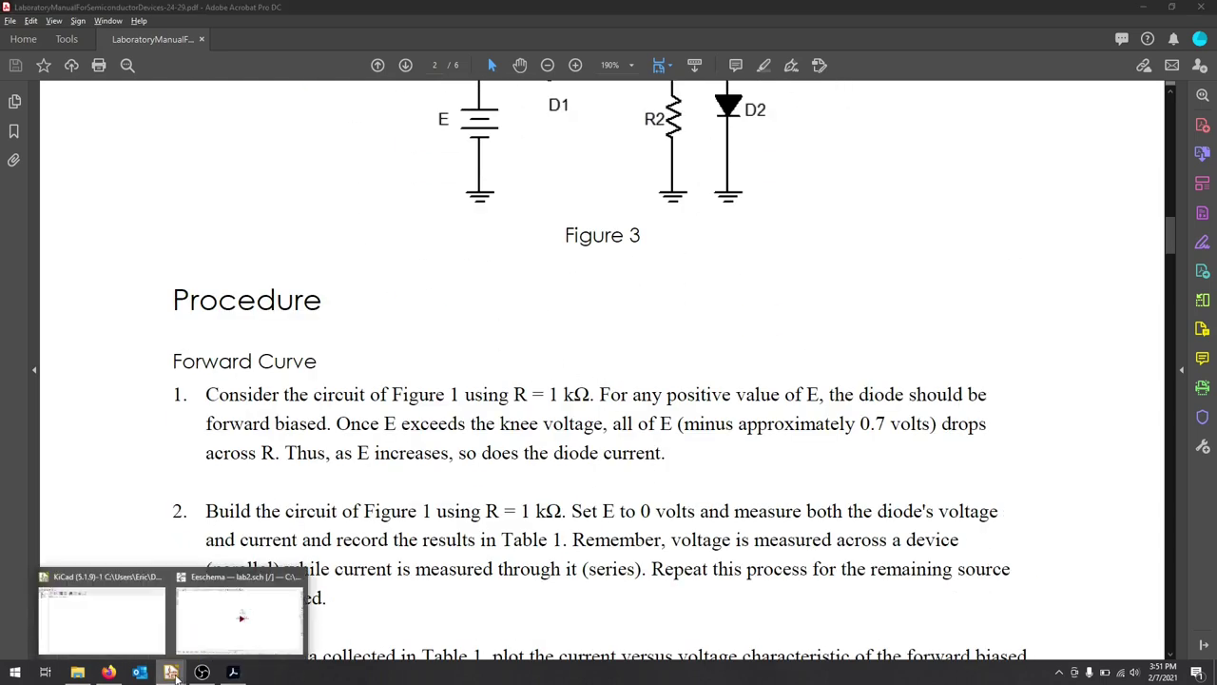
pyautogui.click(229, 632)
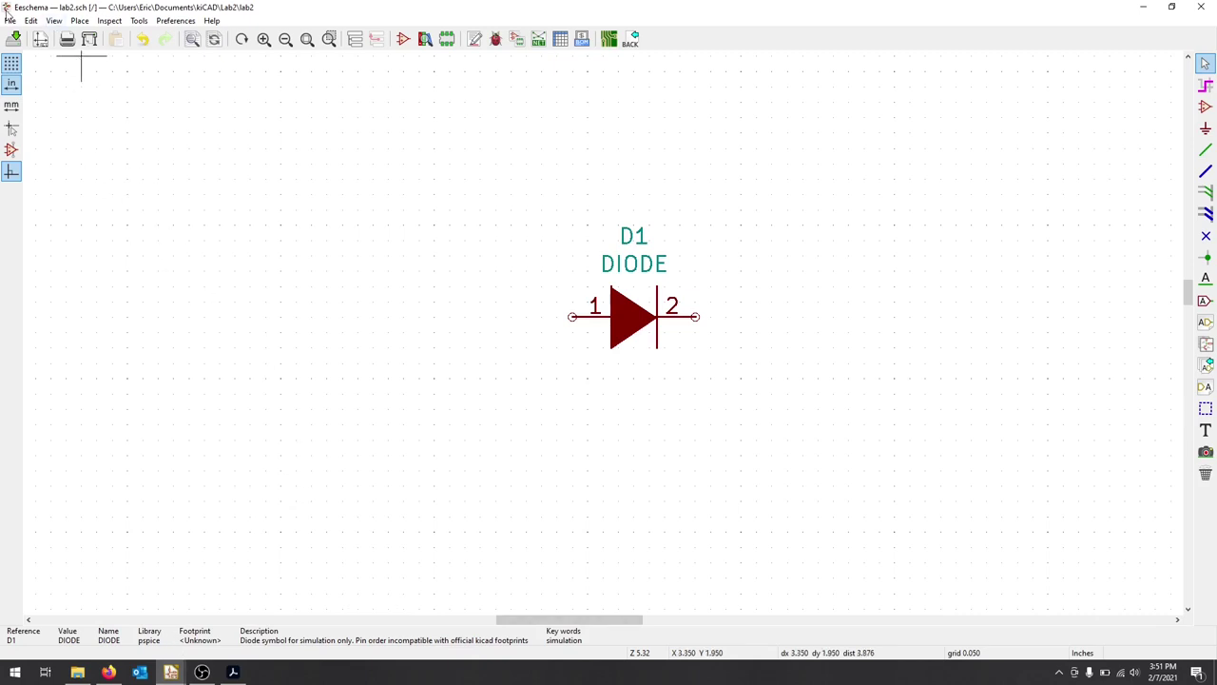
# Step: Place a pspice VSOURCE voltage source below-left of diode D1
pyautogui.click(80, 21)
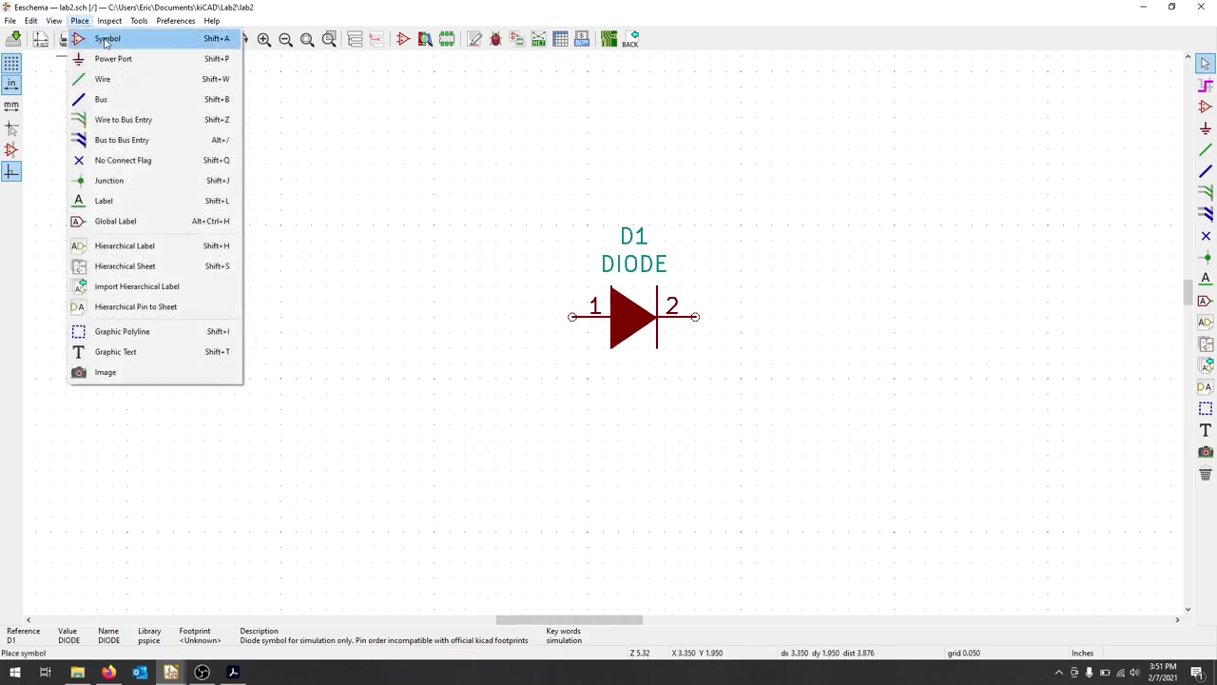
pyautogui.click(100, 39)
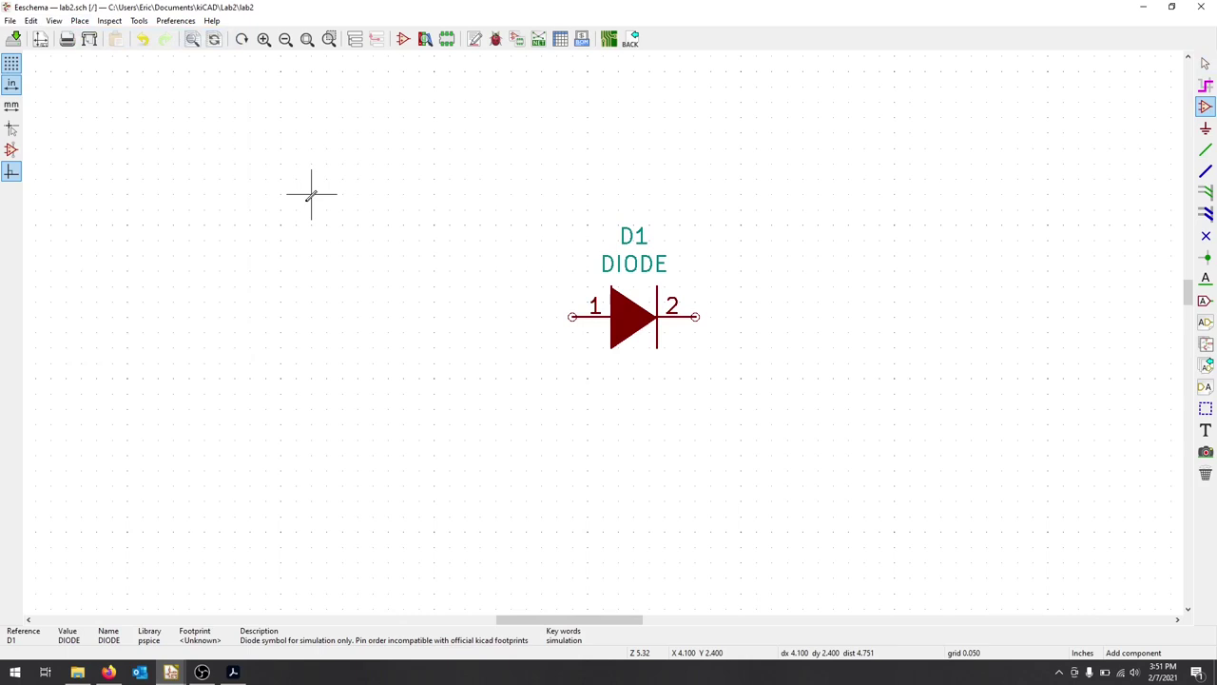
pyautogui.click(437, 378)
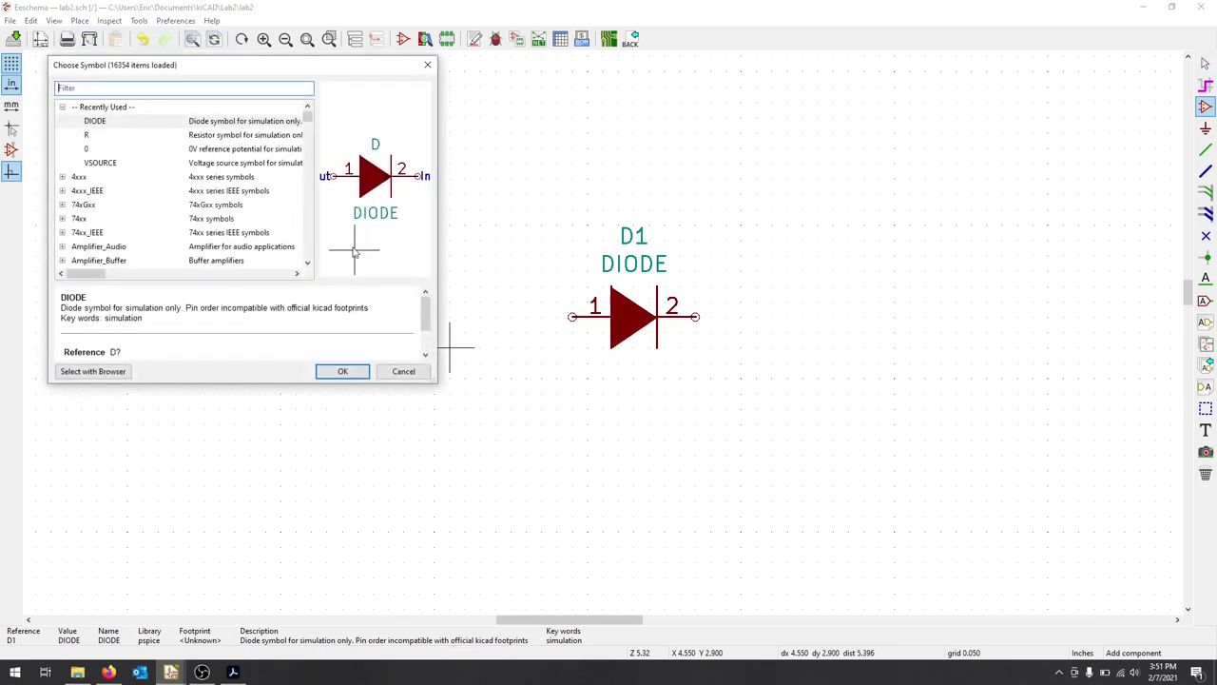
pyautogui.moveTo(309, 115); pyautogui.dragTo(323, 217)
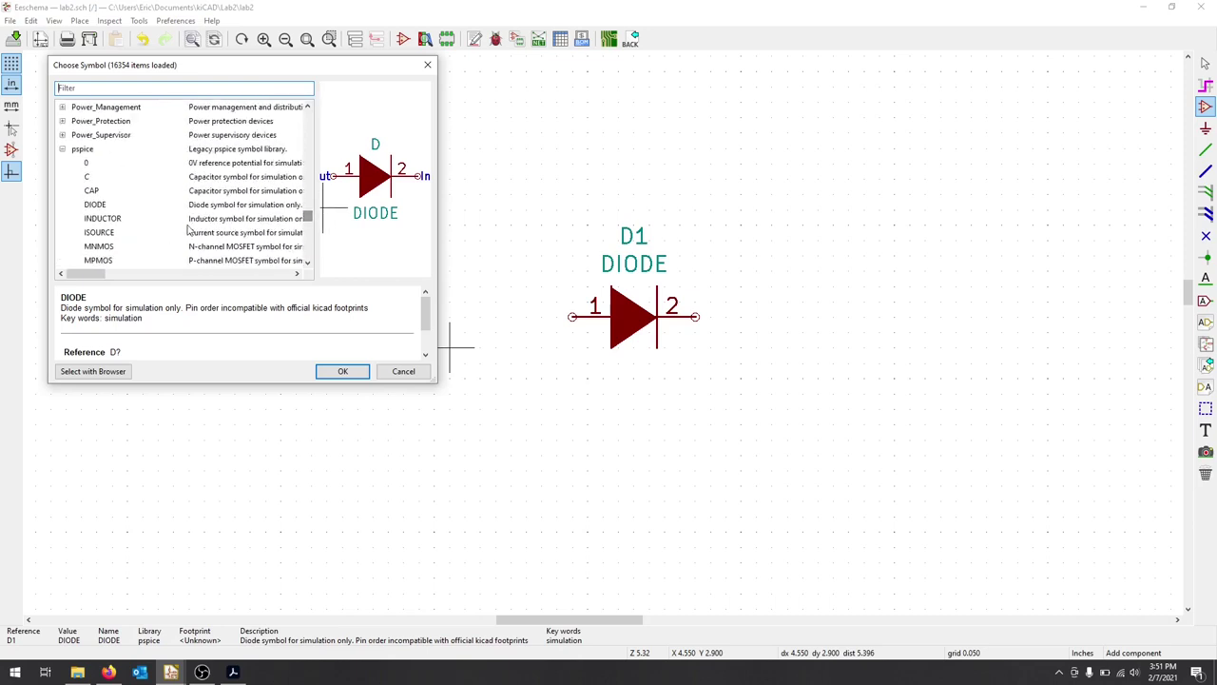
pyautogui.scroll(-1, 189, 230)
pyautogui.scroll(-1, 132, 231)
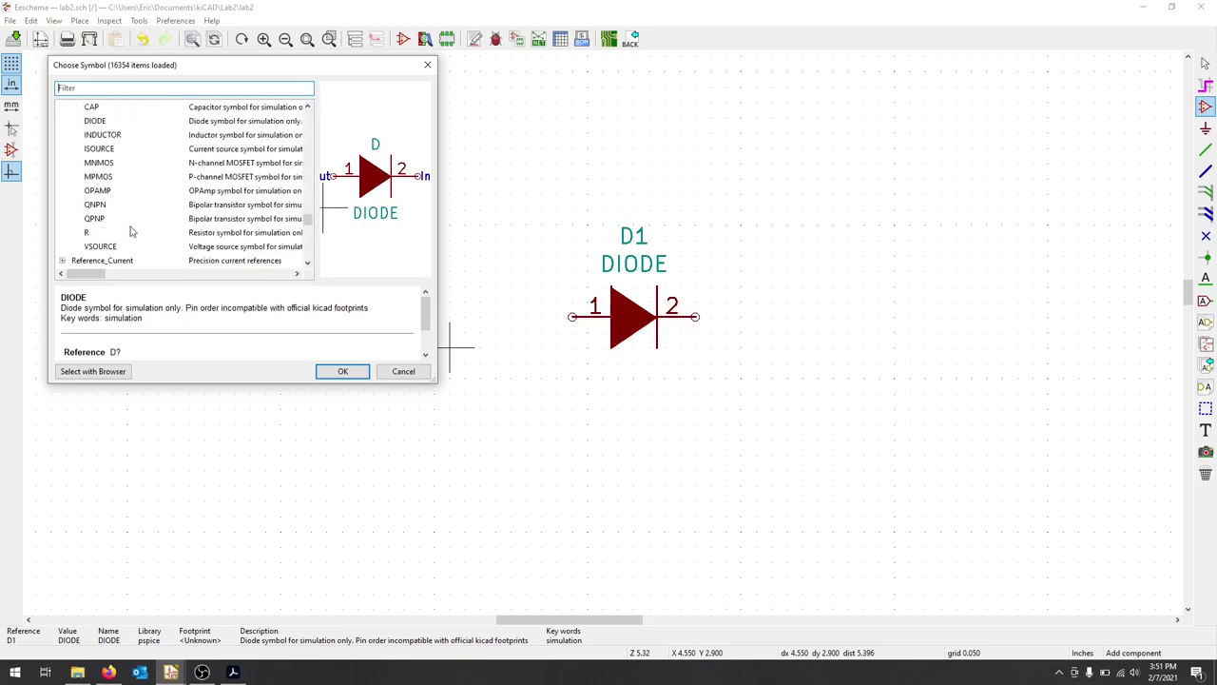
pyautogui.doubleClick(100, 246)
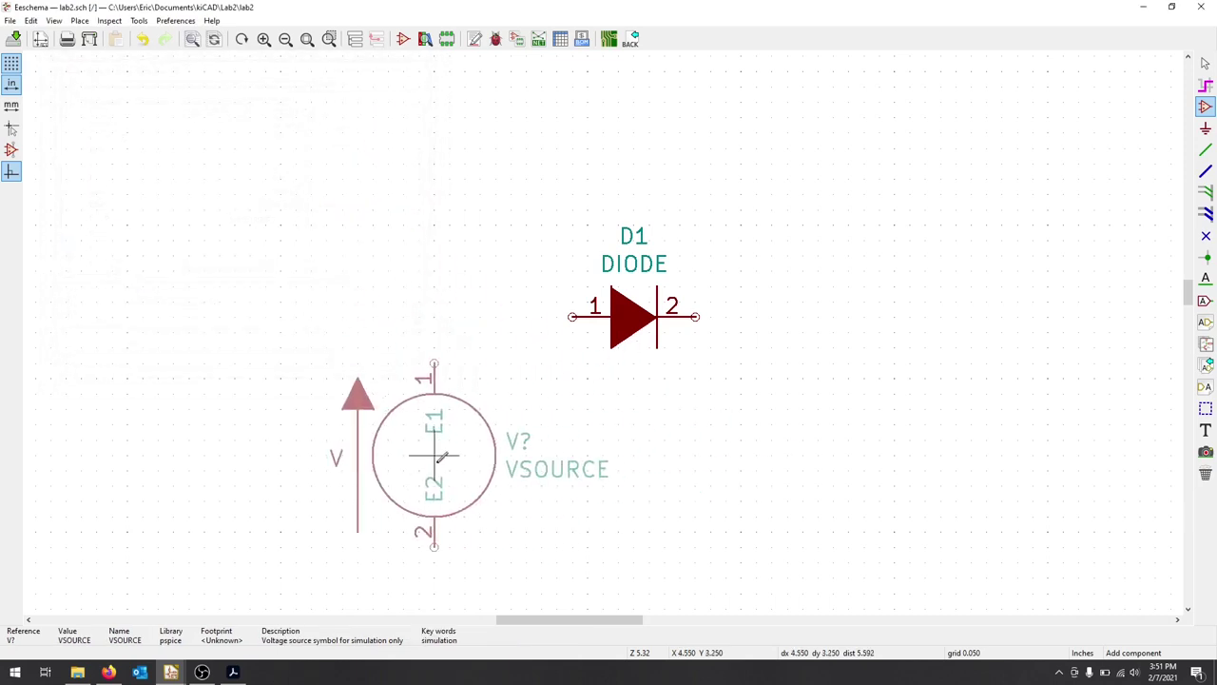
pyautogui.click(403, 454)
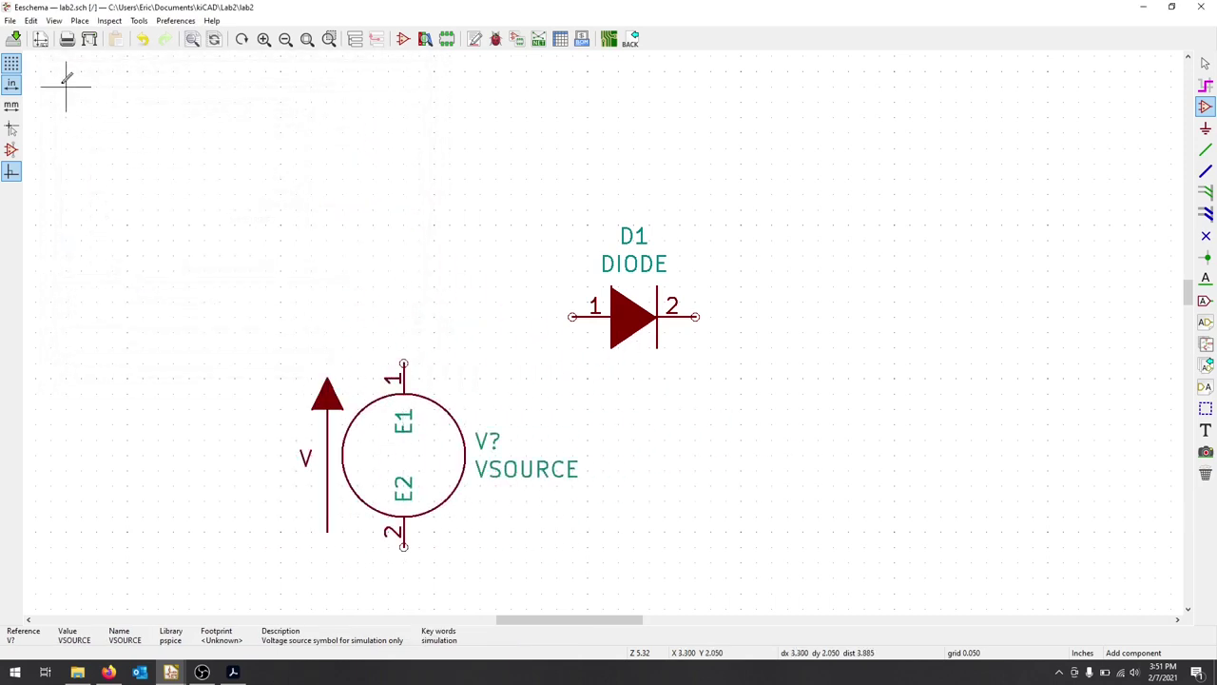
# Step: Bring up the symbol chooser again for the next part
pyautogui.click(81, 21)
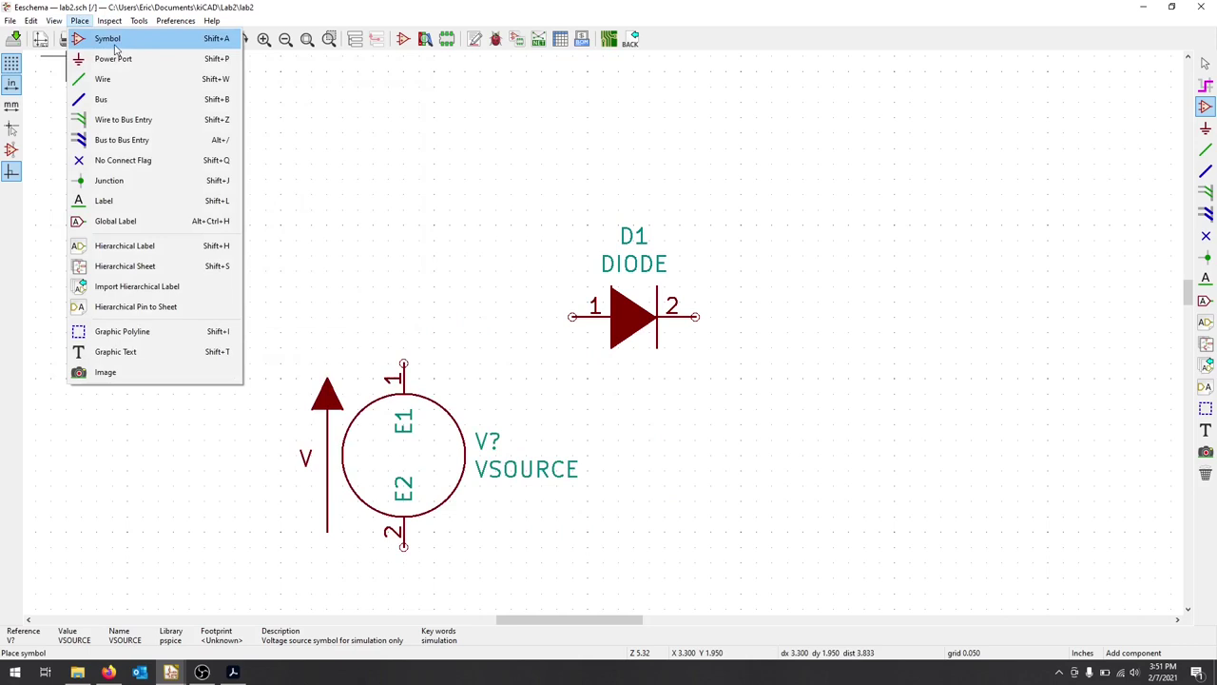
pyautogui.click(113, 42)
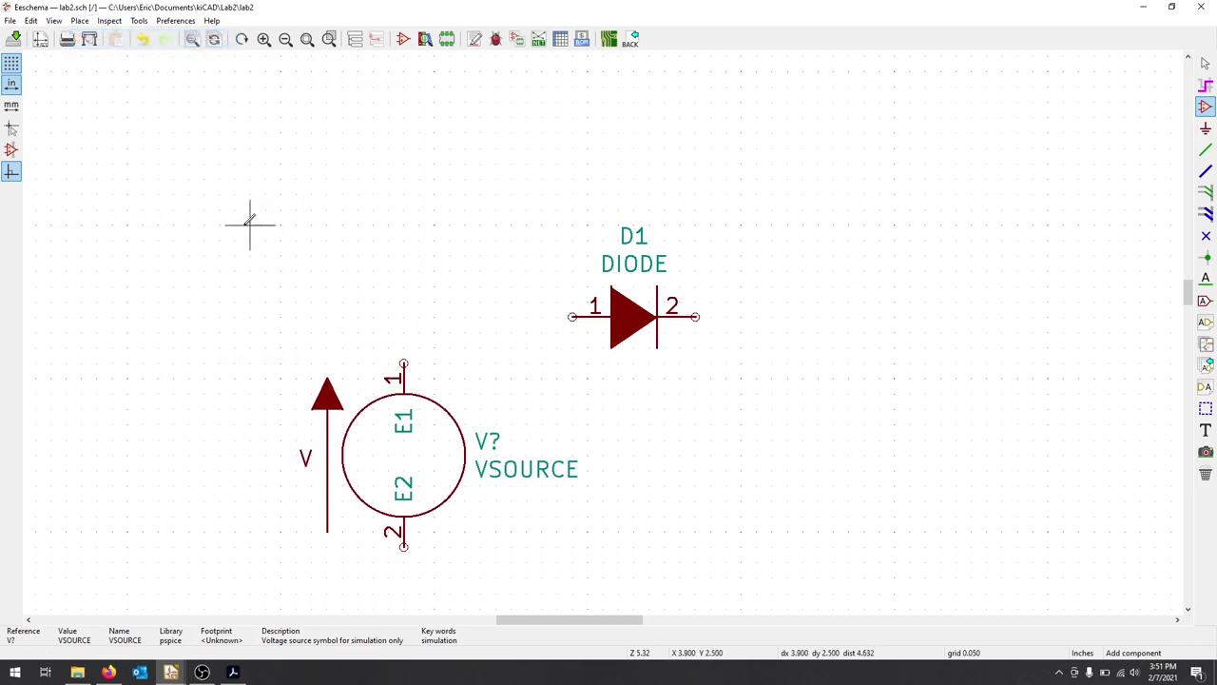
pyautogui.click(727, 431)
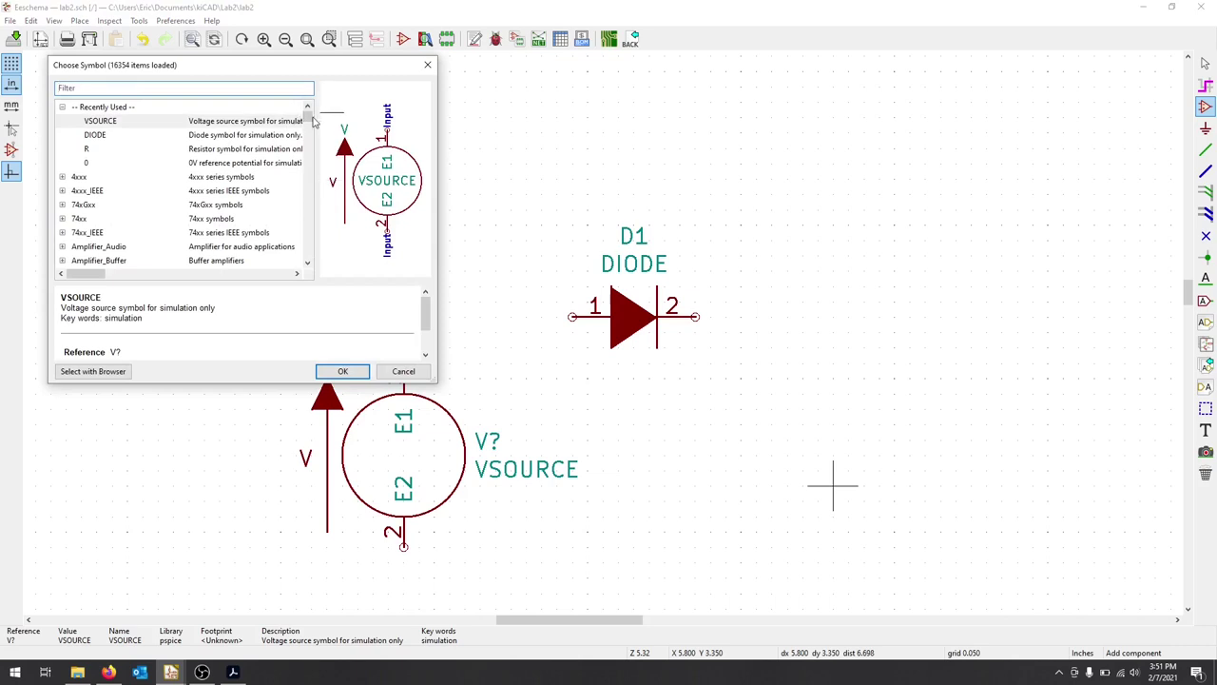
# Step: Place the pspice R simulation resistor to the right of the diode
pyautogui.moveTo(307, 119); pyautogui.dragTo(311, 214)
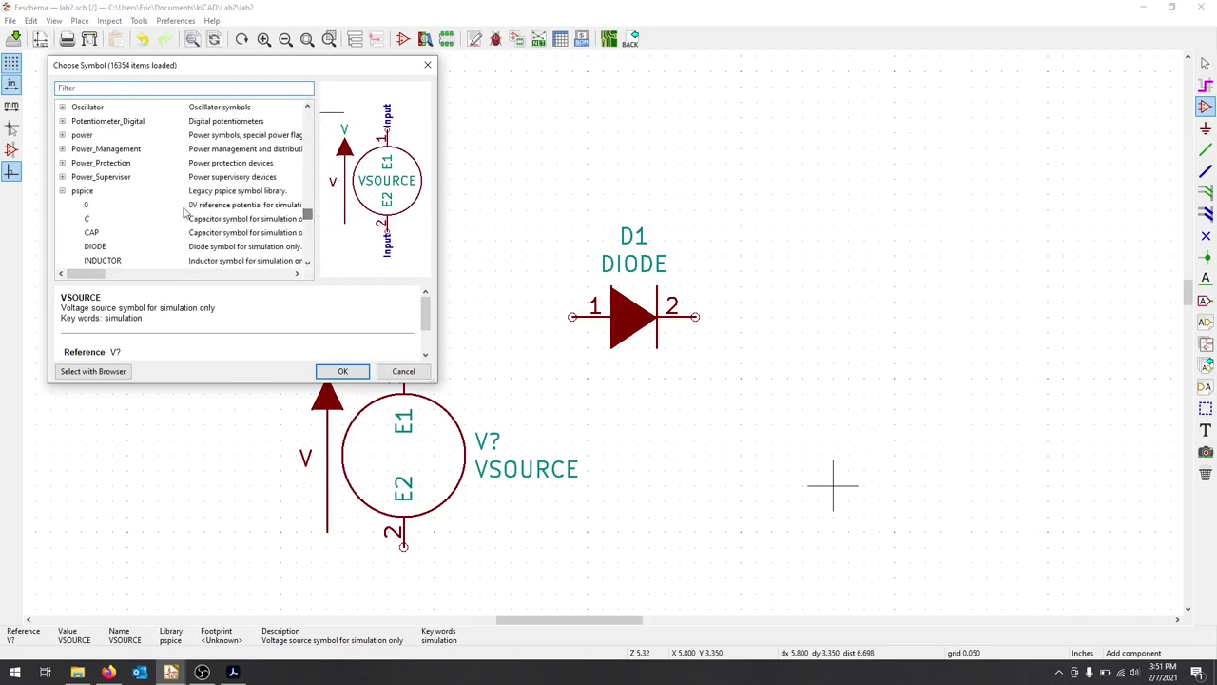
pyautogui.scroll(-3, 185, 213)
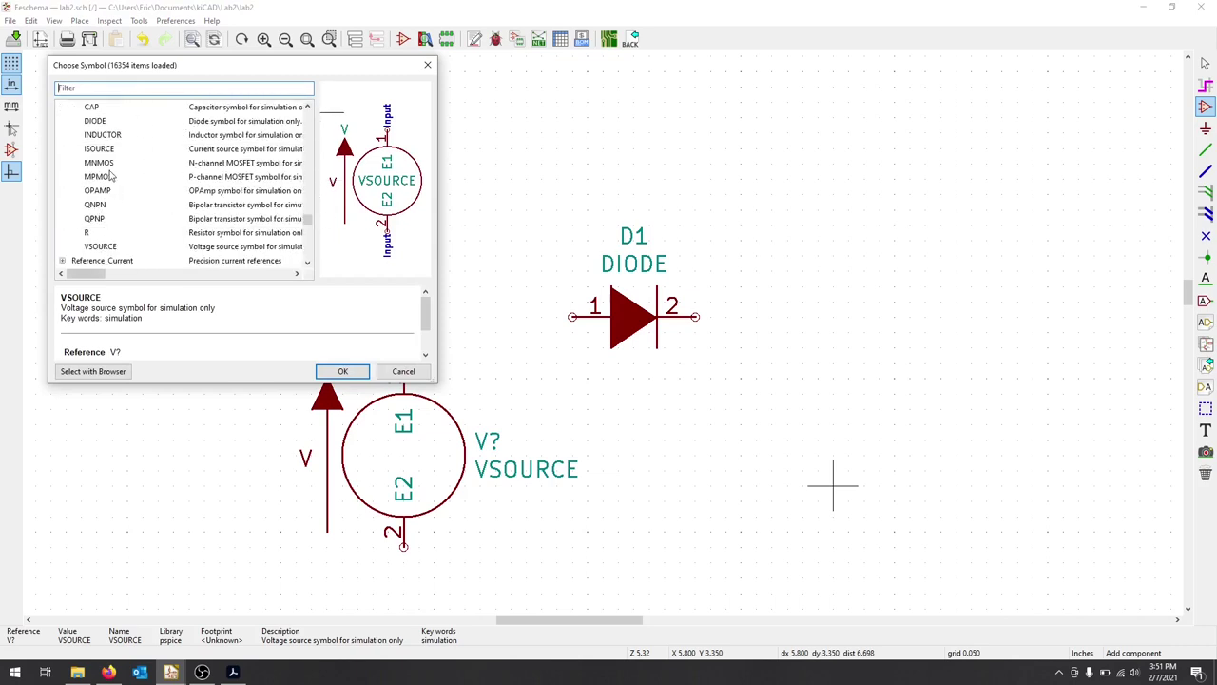
pyautogui.click(91, 233)
pyautogui.click(335, 371)
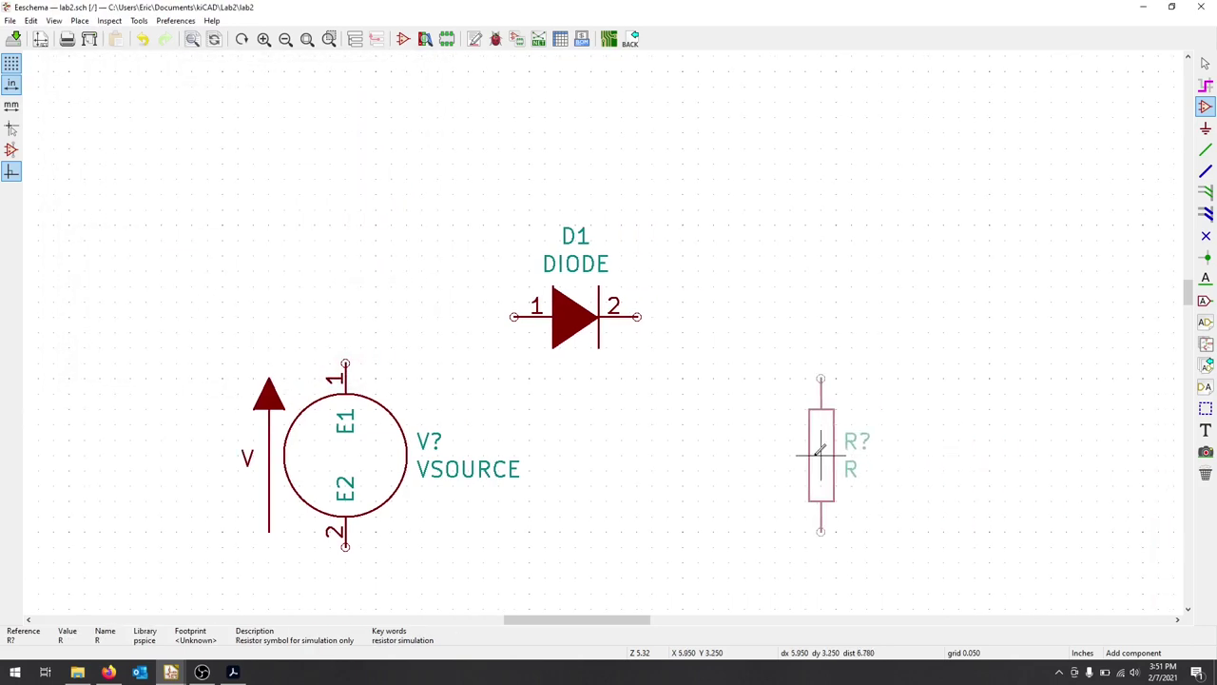
pyautogui.click(824, 433)
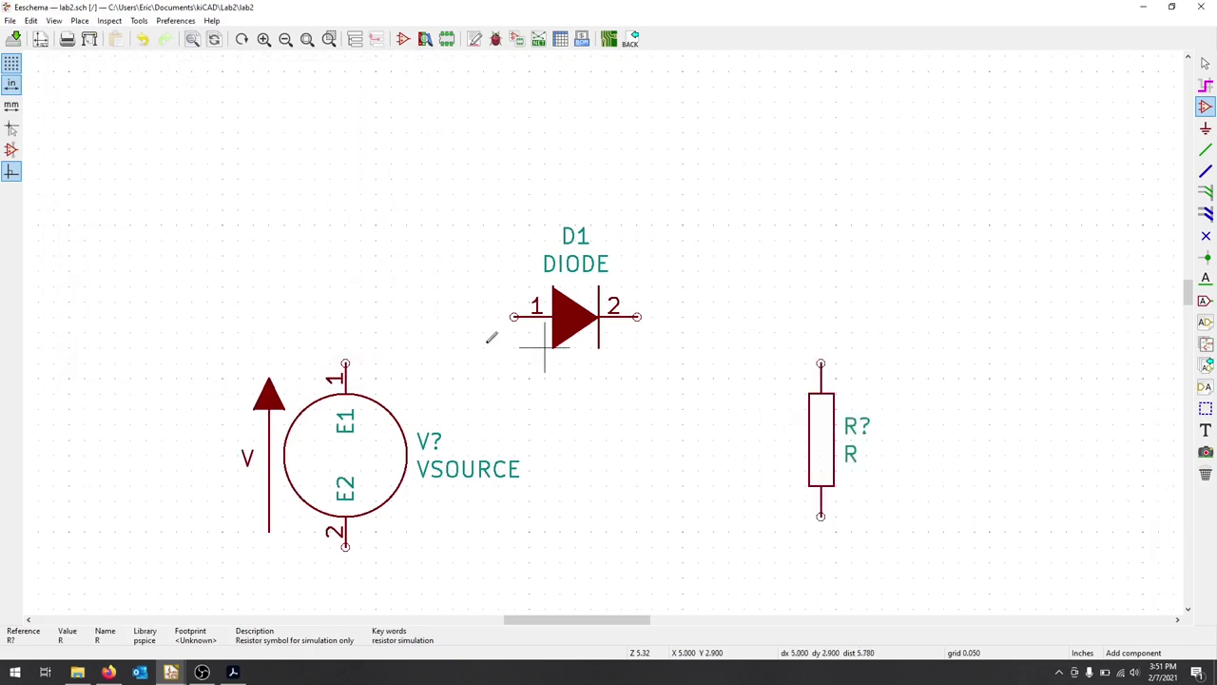
# Step: Add two 0 ground symbols, one below the resistor and one below the voltage source
pyautogui.click(76, 21)
pyautogui.click(95, 40)
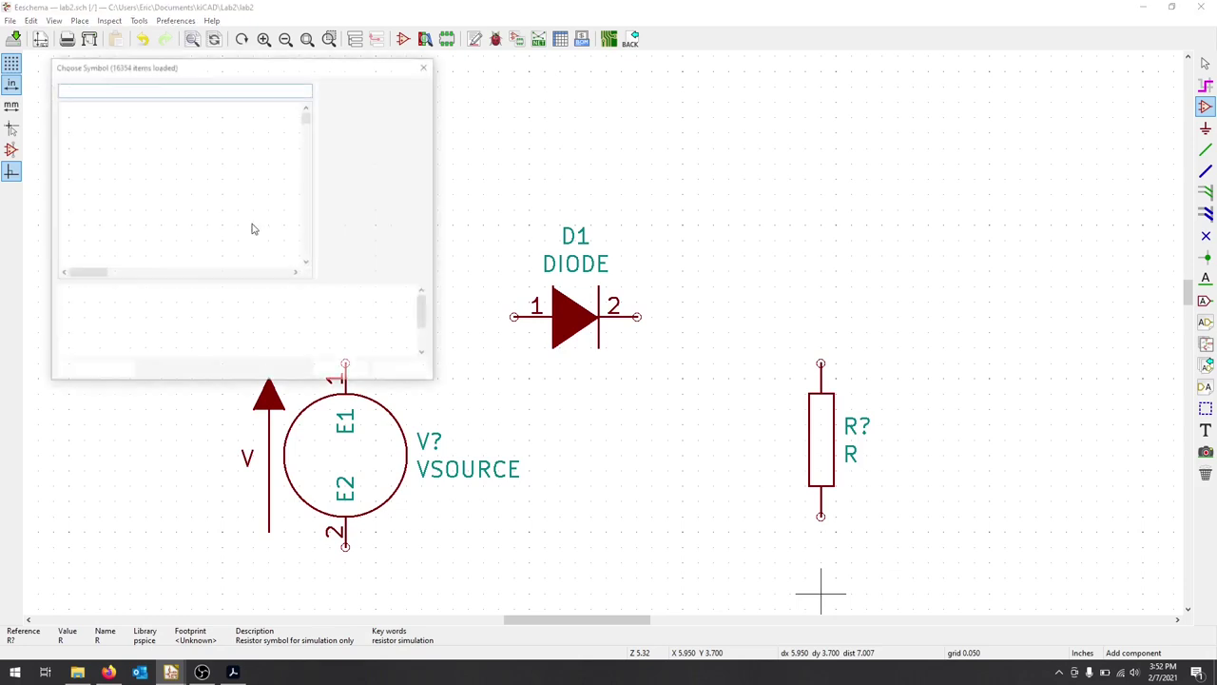
pyautogui.click(104, 162)
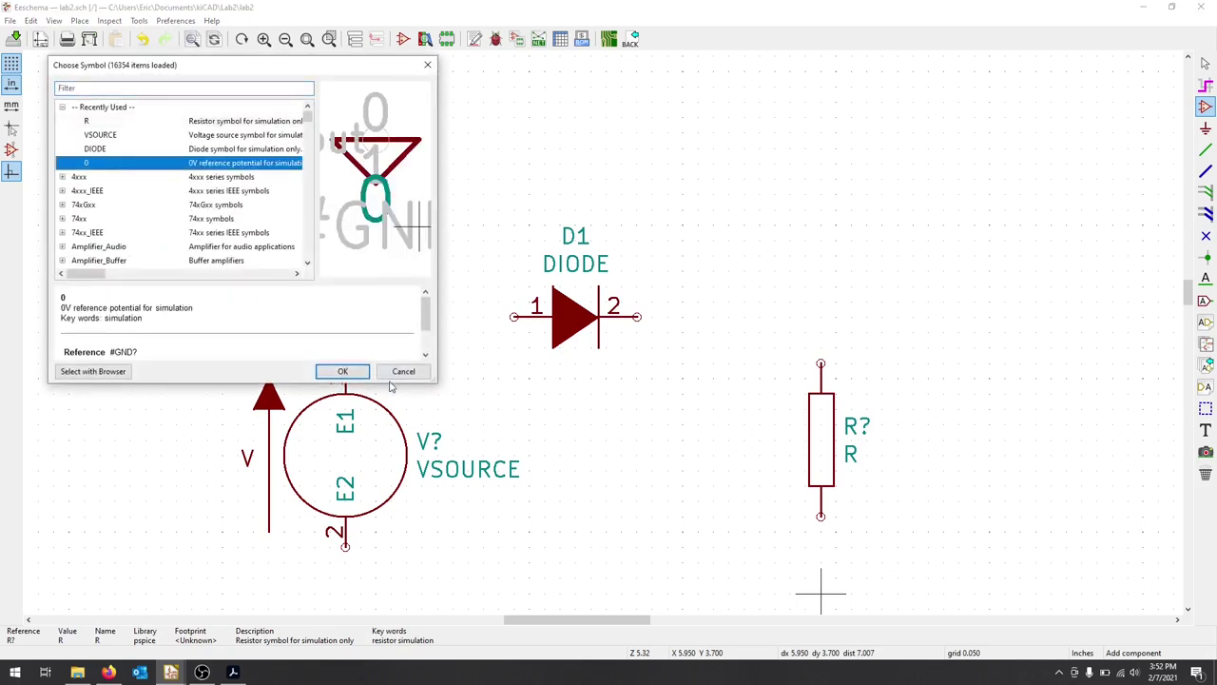
pyautogui.click(342, 371)
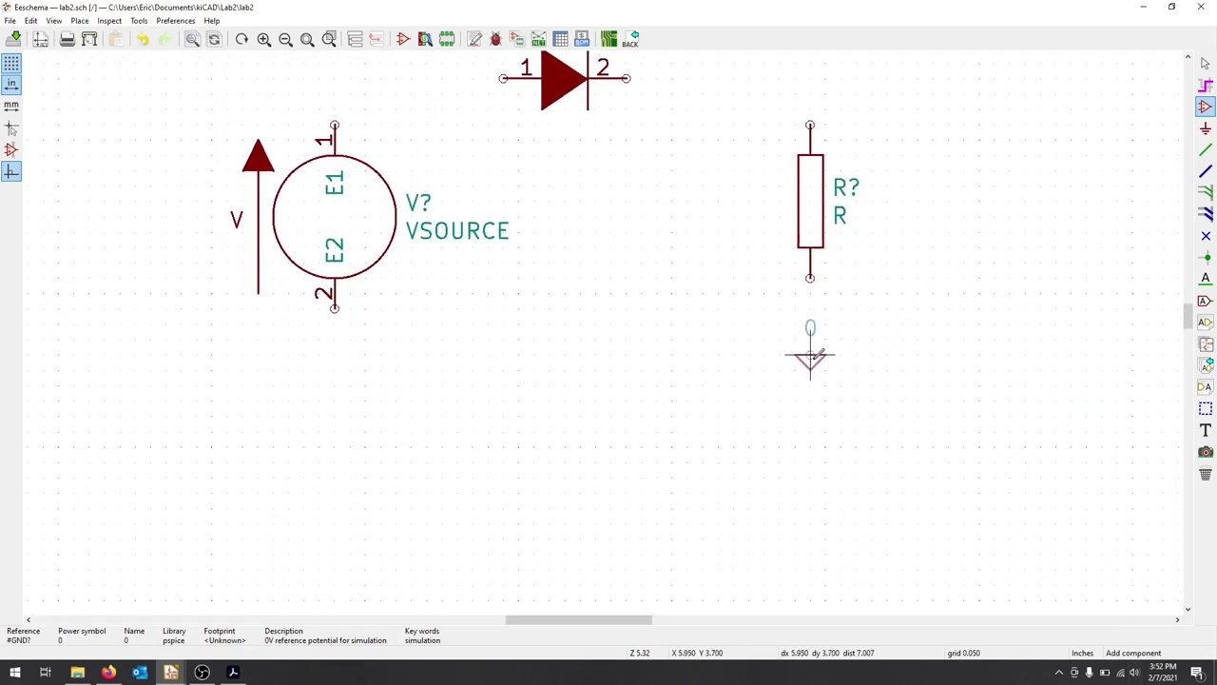
pyautogui.click(811, 357)
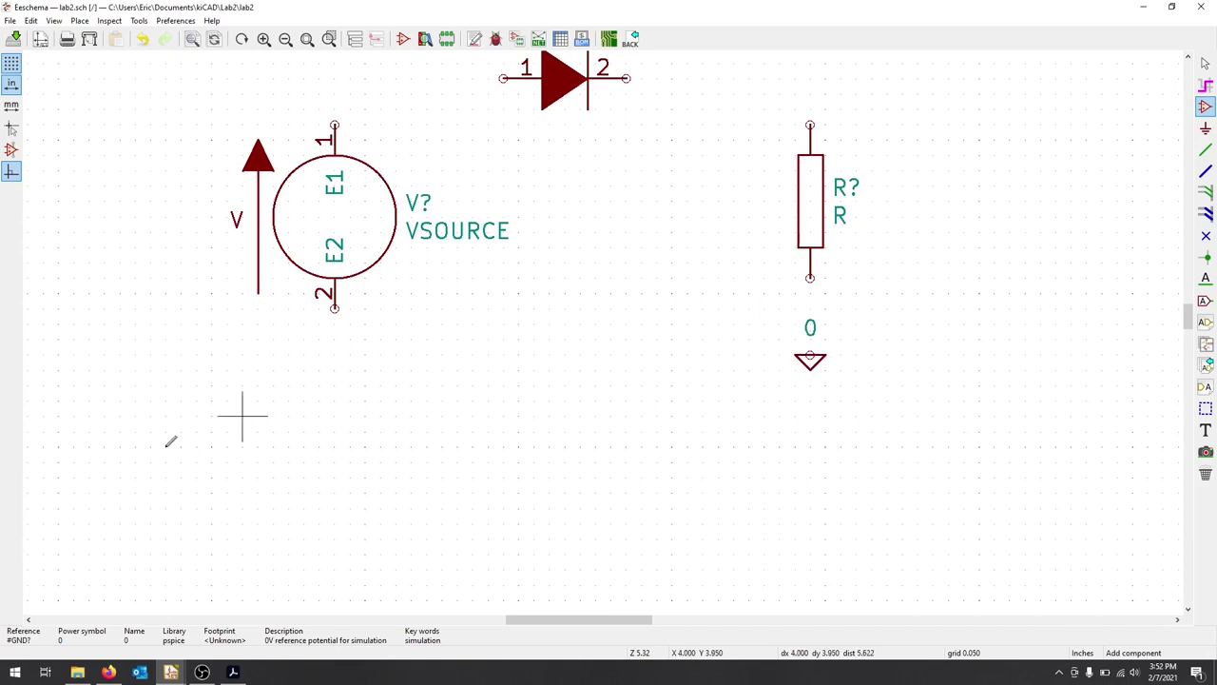
pyautogui.click(334, 355)
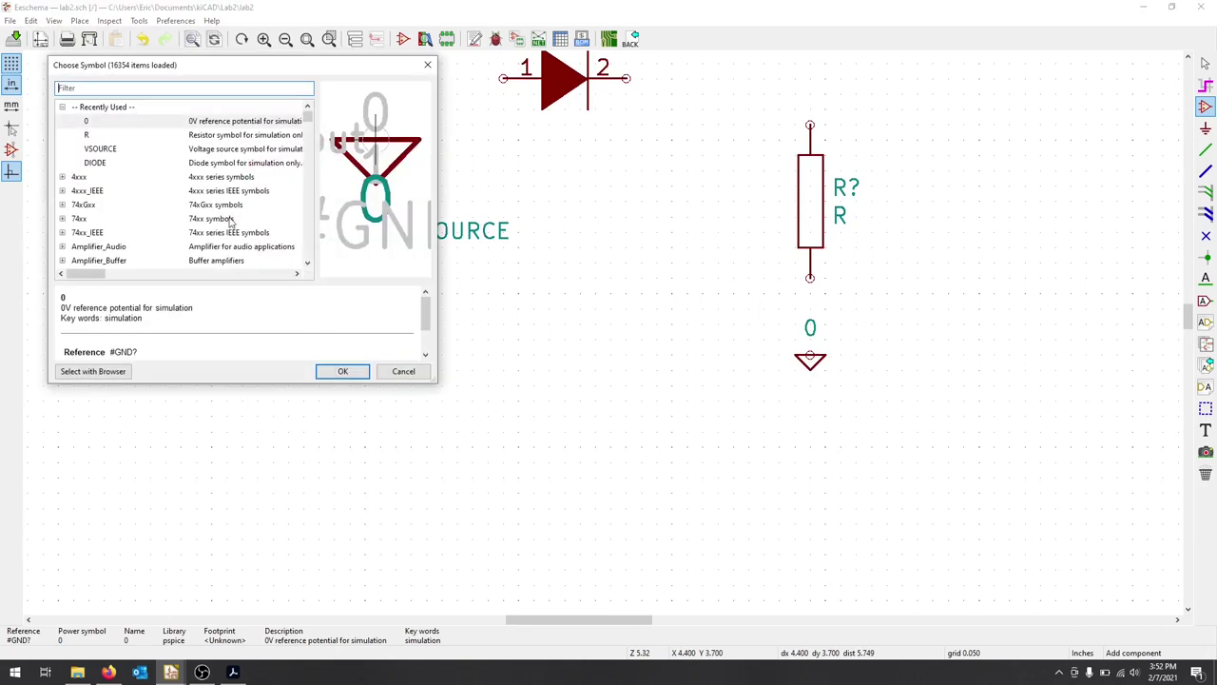
pyautogui.click(103, 124)
pyautogui.click(341, 371)
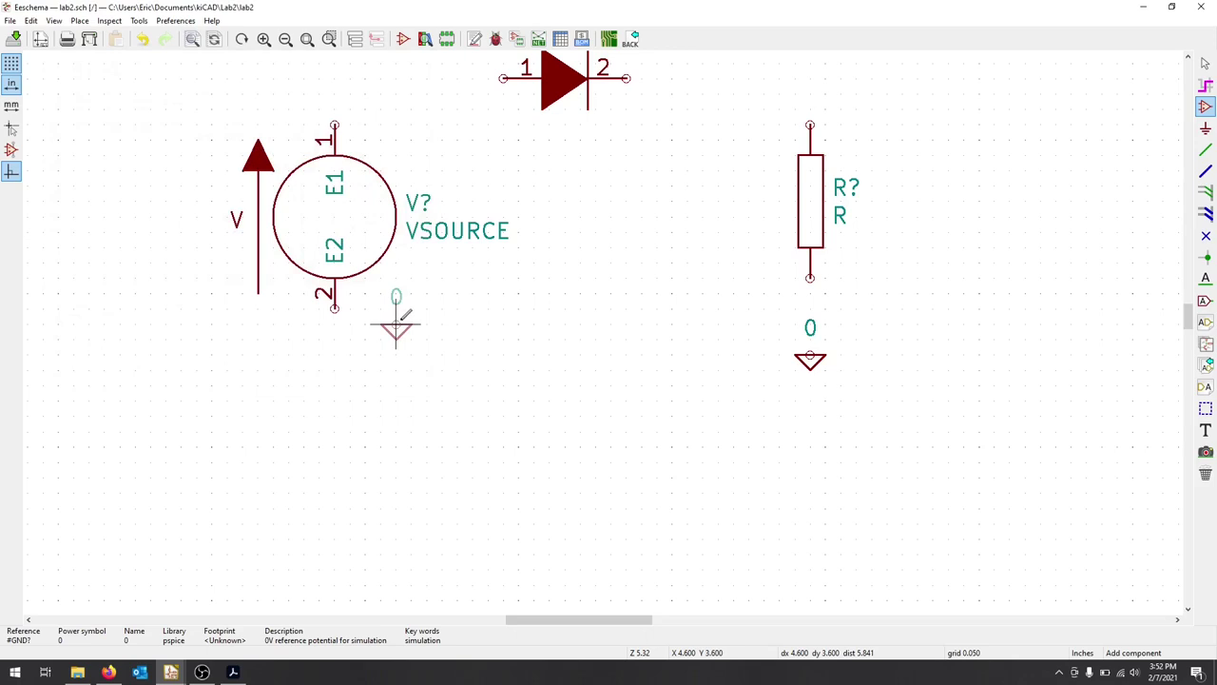
pyautogui.click(339, 360)
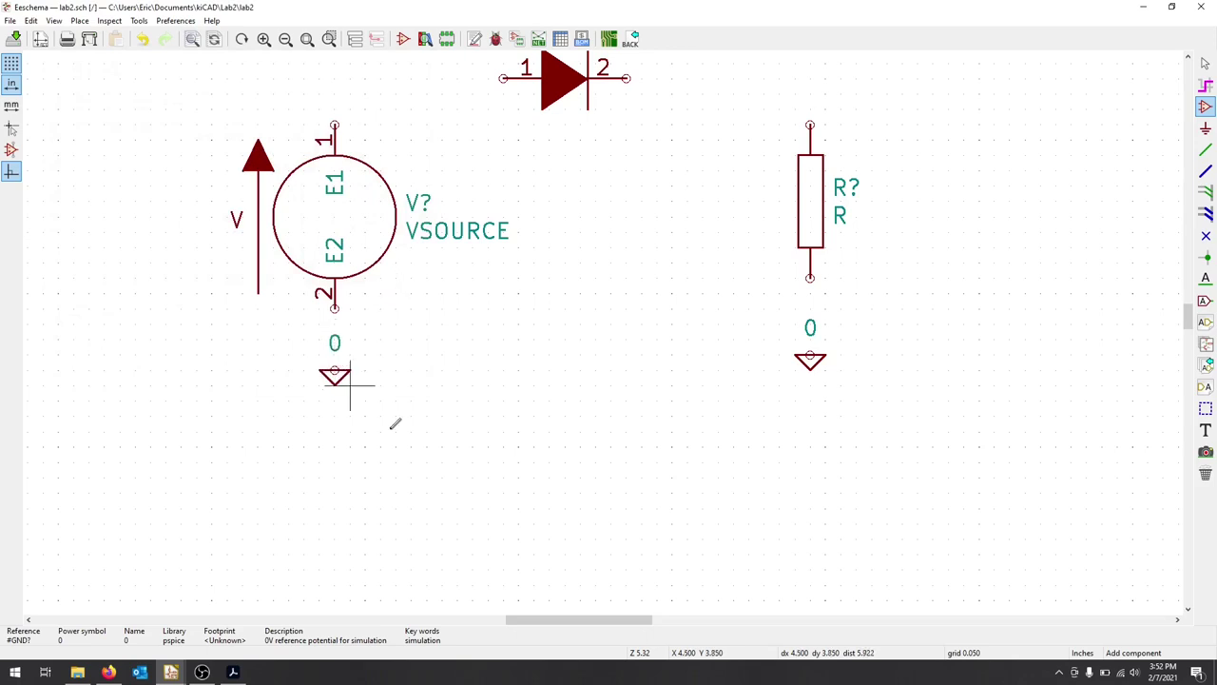
# Step: Wire VSOURCE to D1, D1 to the resistor, and each ground to resistor and source
pyautogui.click(80, 20)
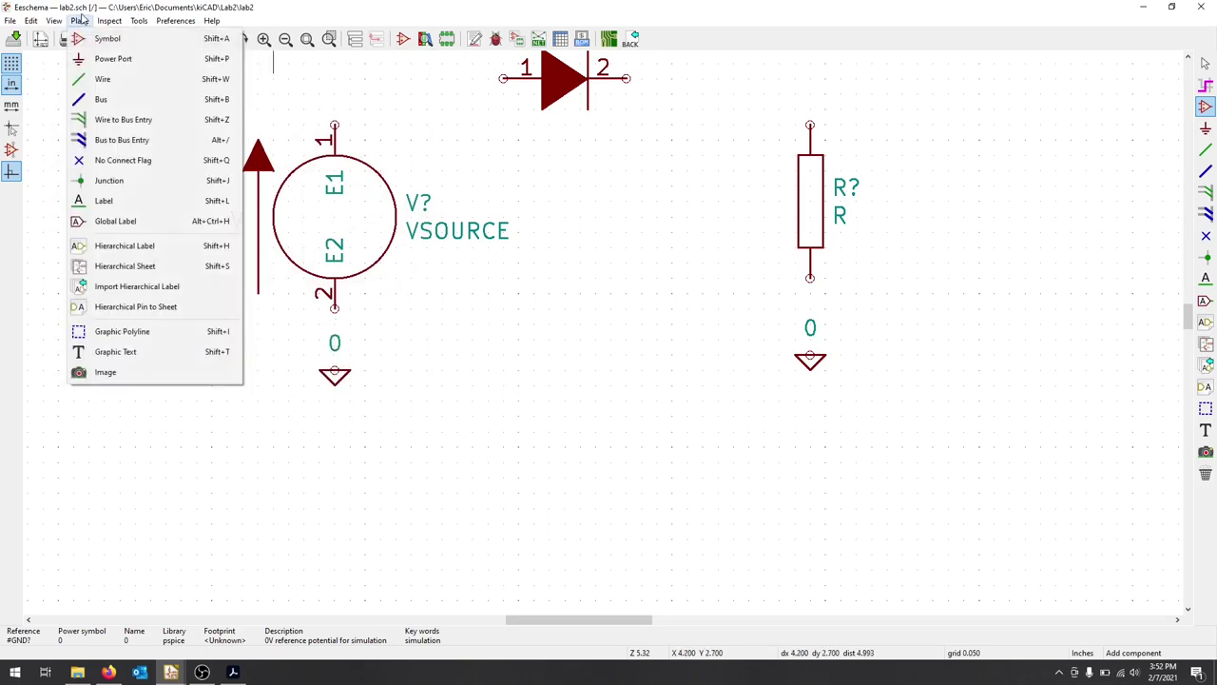
pyautogui.click(131, 79)
pyautogui.scroll(1, 351, 125)
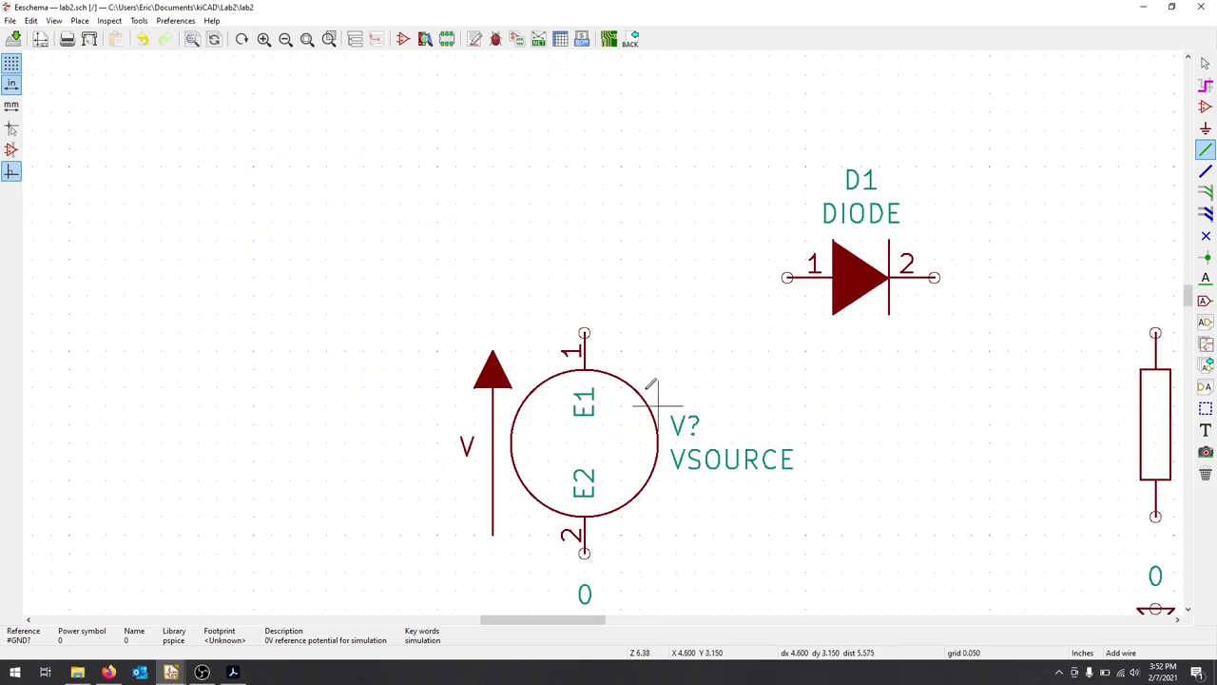
pyautogui.click(584, 333)
pyautogui.click(787, 278)
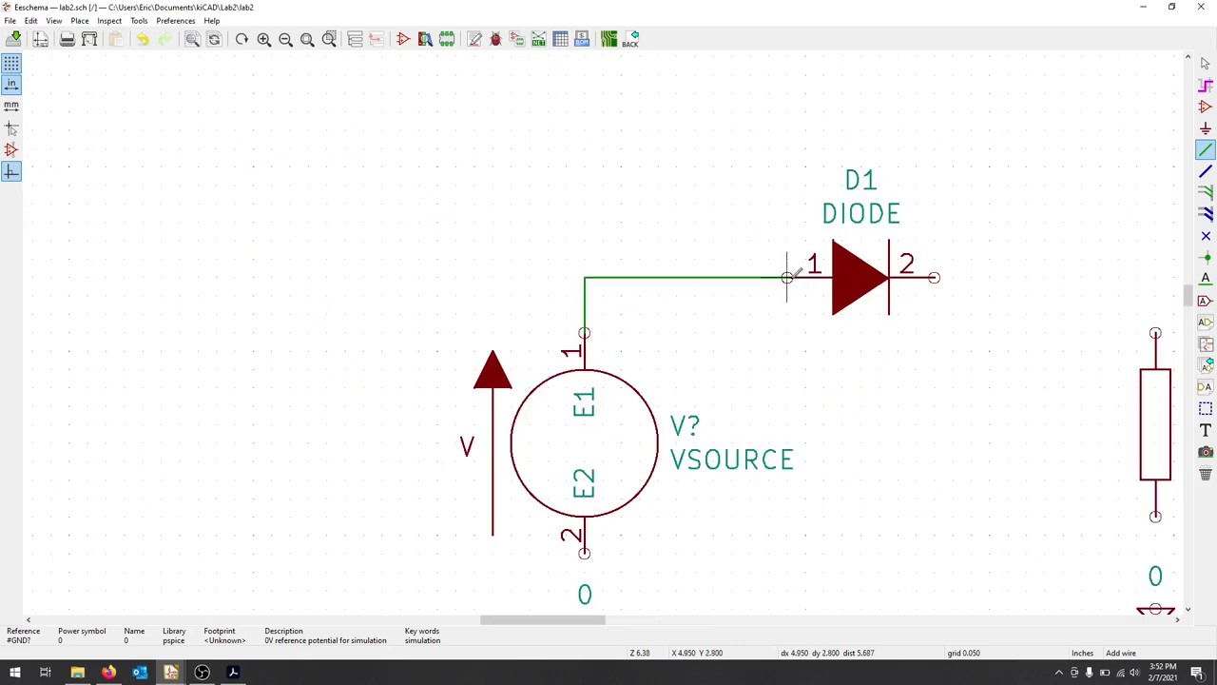
pyautogui.click(934, 277)
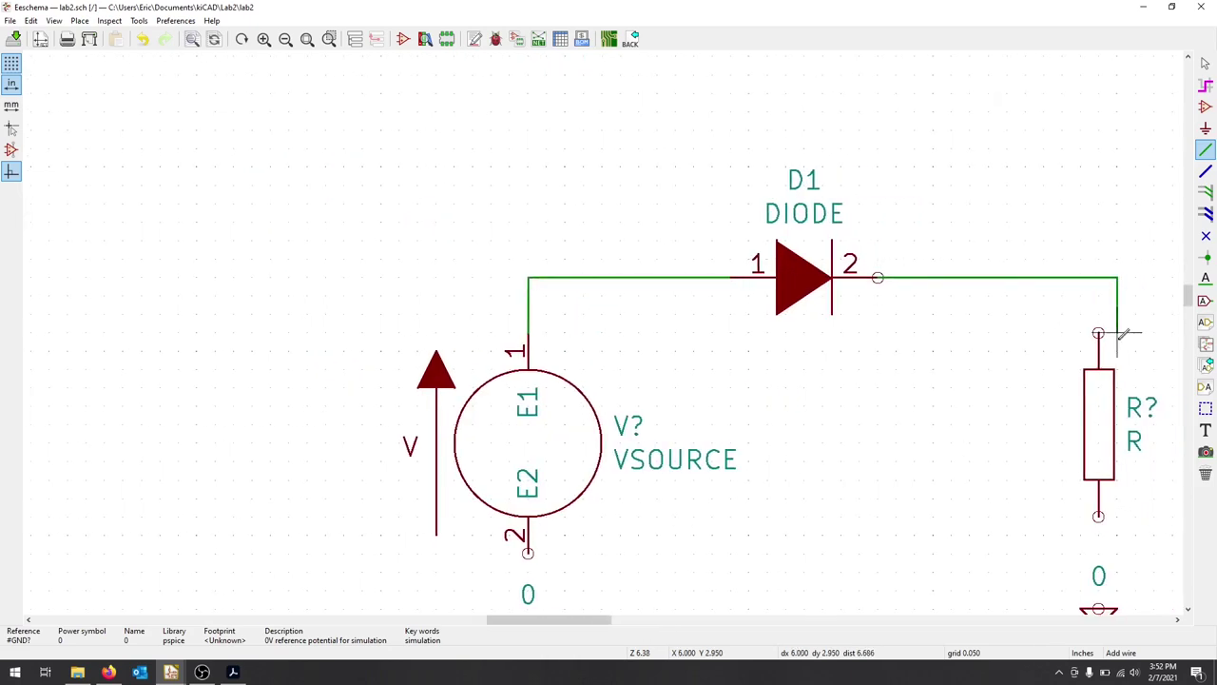
pyautogui.click(1100, 333)
pyautogui.click(1100, 516)
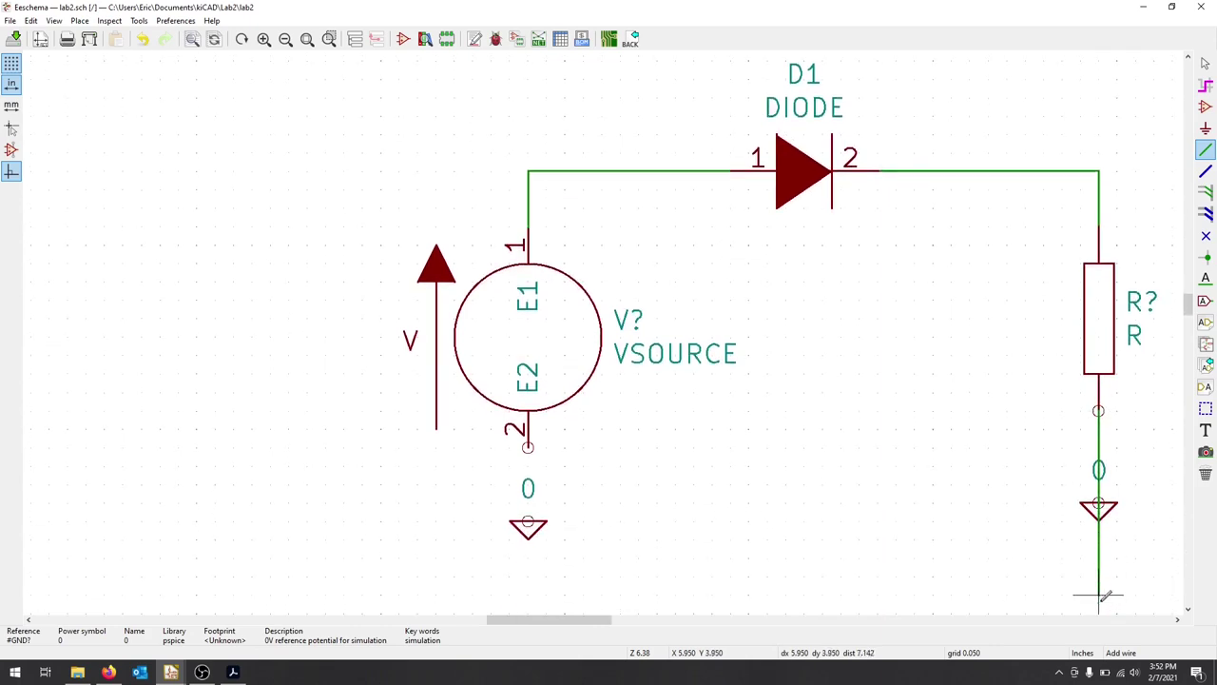
pyautogui.click(1100, 468)
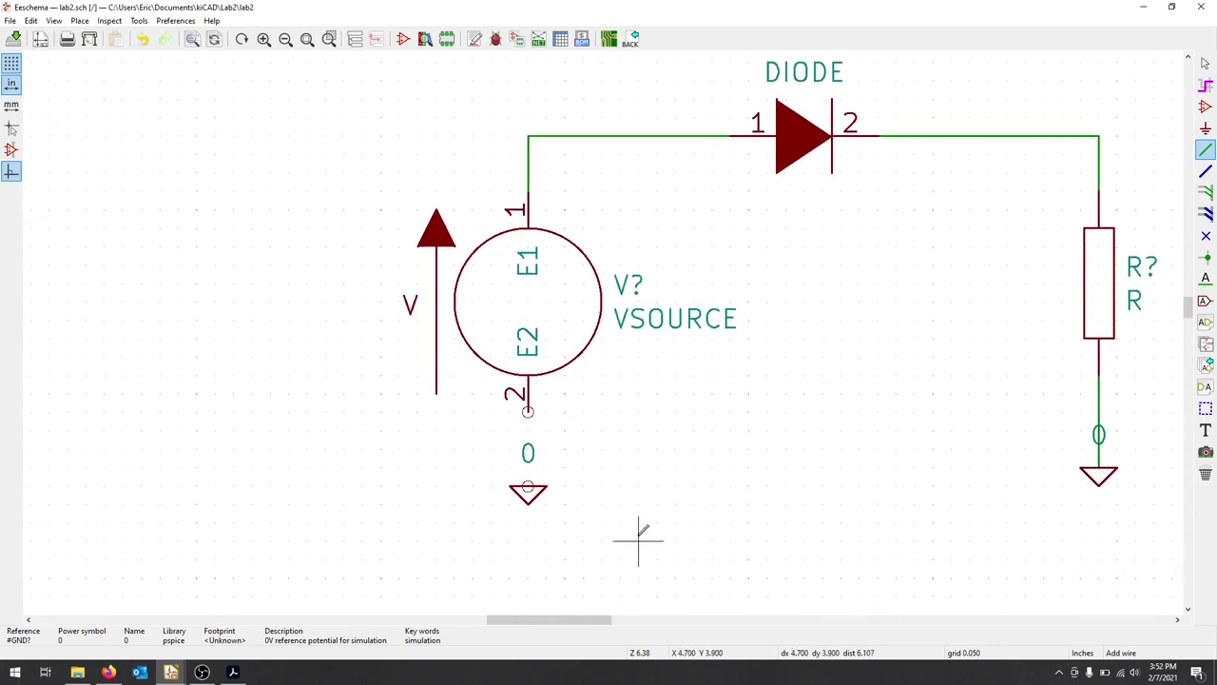
pyautogui.click(528, 489)
pyautogui.click(528, 410)
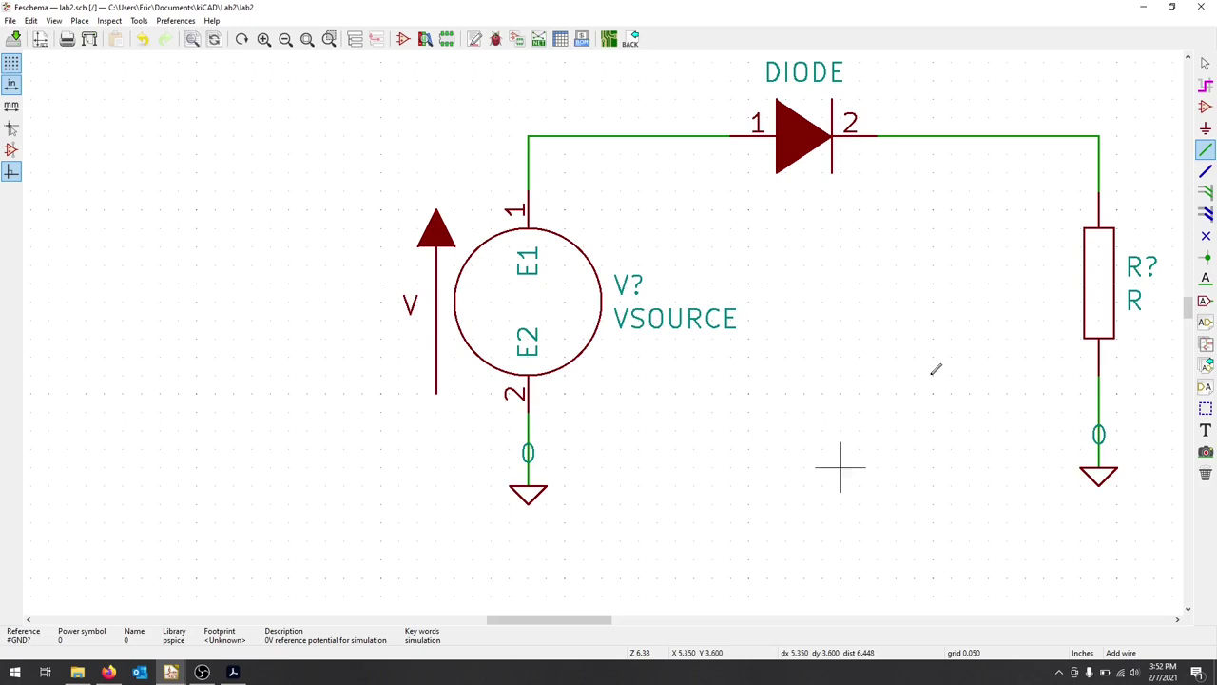
# Step: Set the voltage source reference to V1 and the resistor reference to R1
pyautogui.press('Escape')
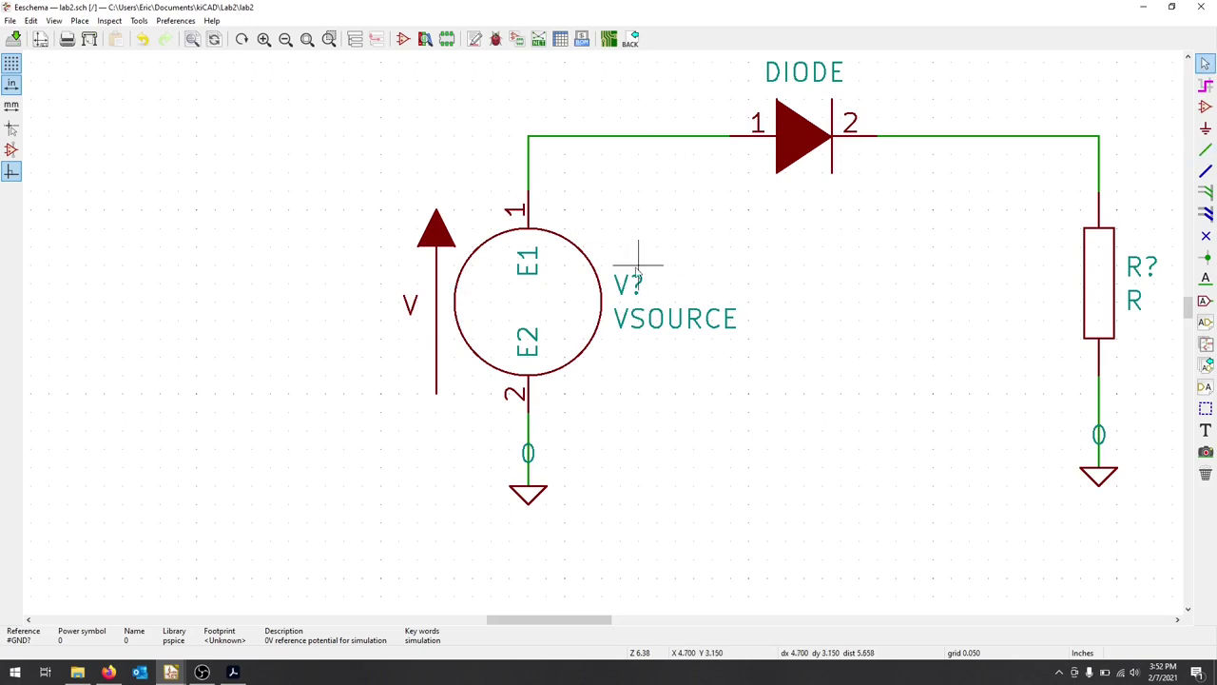
pyautogui.doubleClick(635, 283)
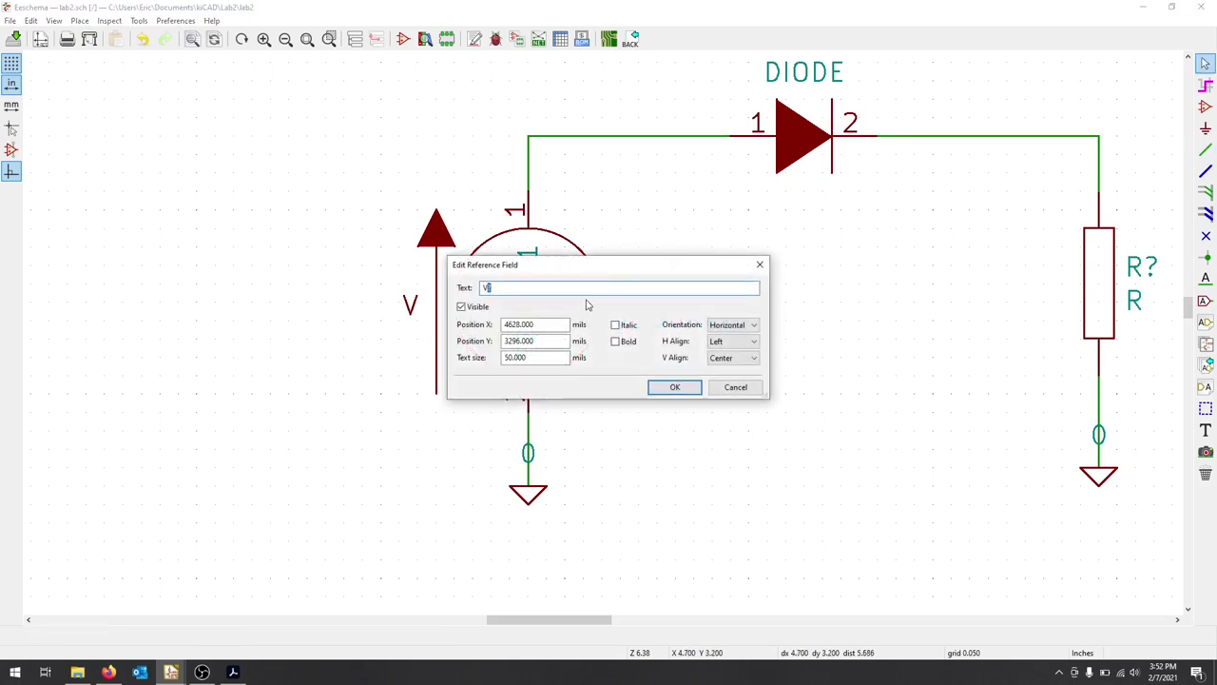
pyautogui.click(677, 383)
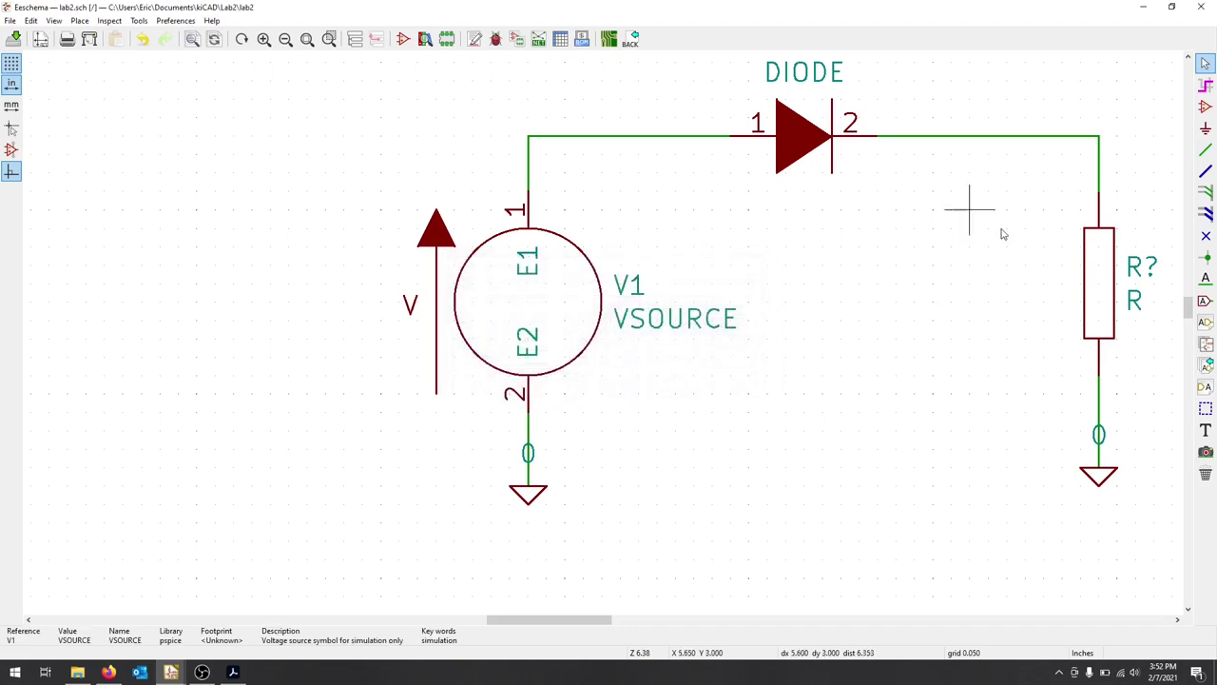
pyautogui.doubleClick(1154, 264)
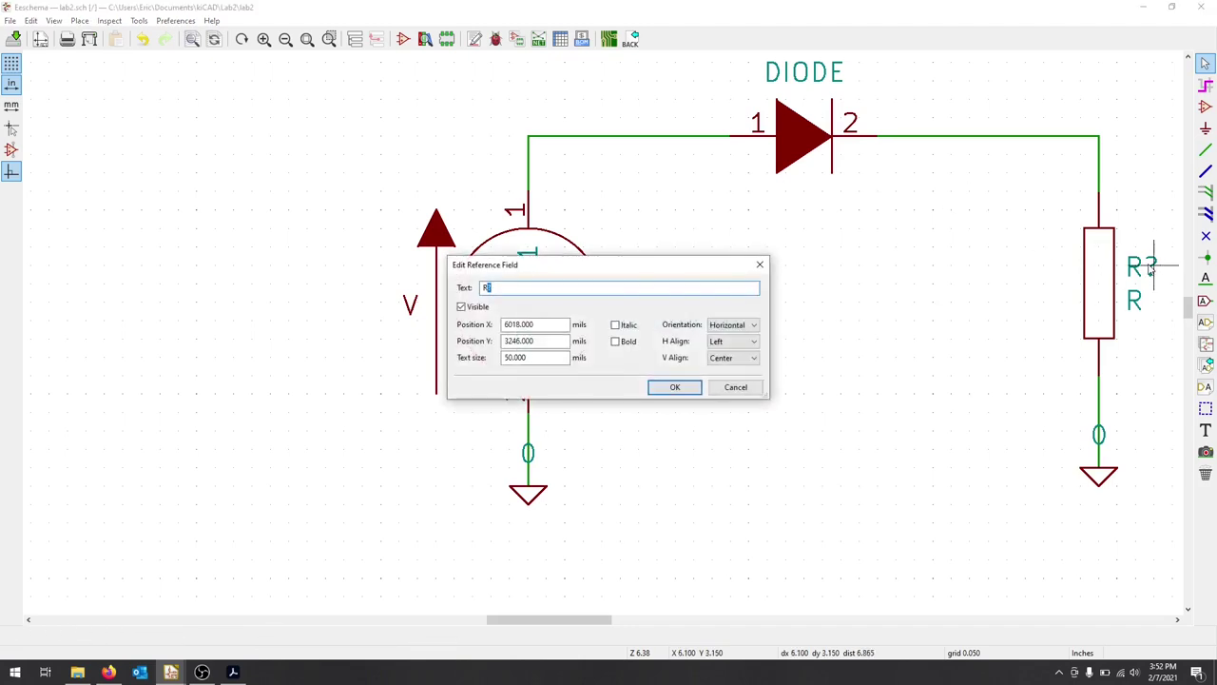
pyautogui.write('R1')
pyautogui.click(695, 389)
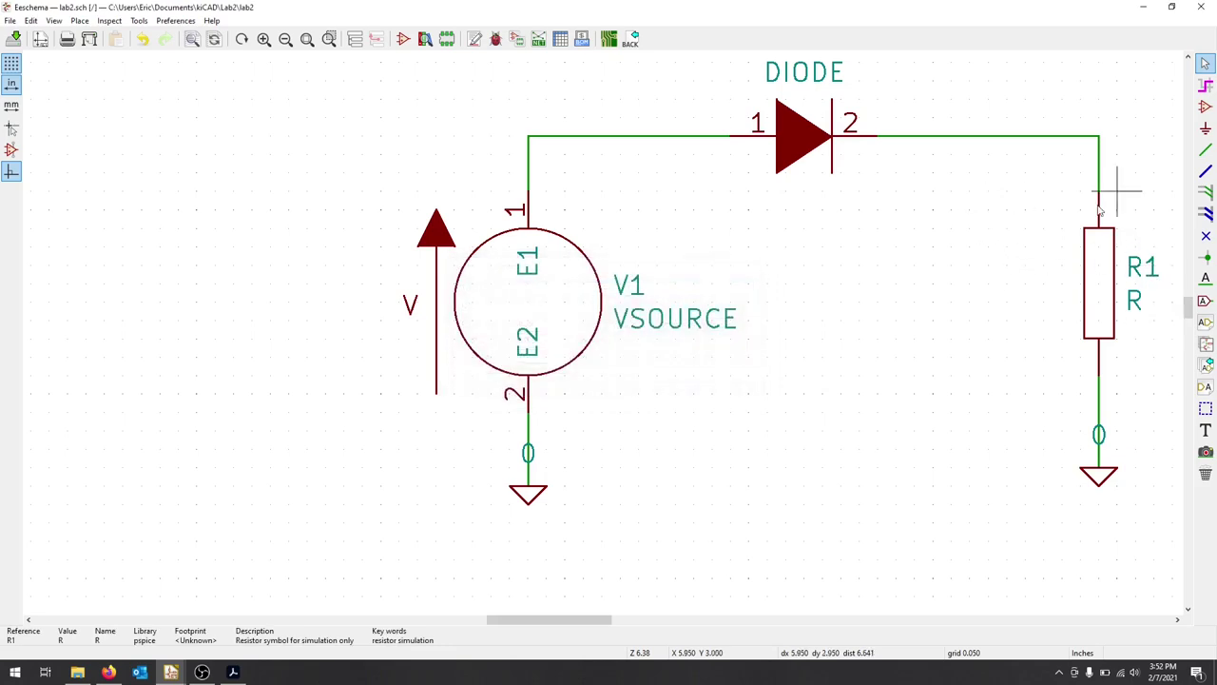
# Step: Set the resistor value to 1K and the voltage source value to dc 1
pyautogui.click(1138, 328)
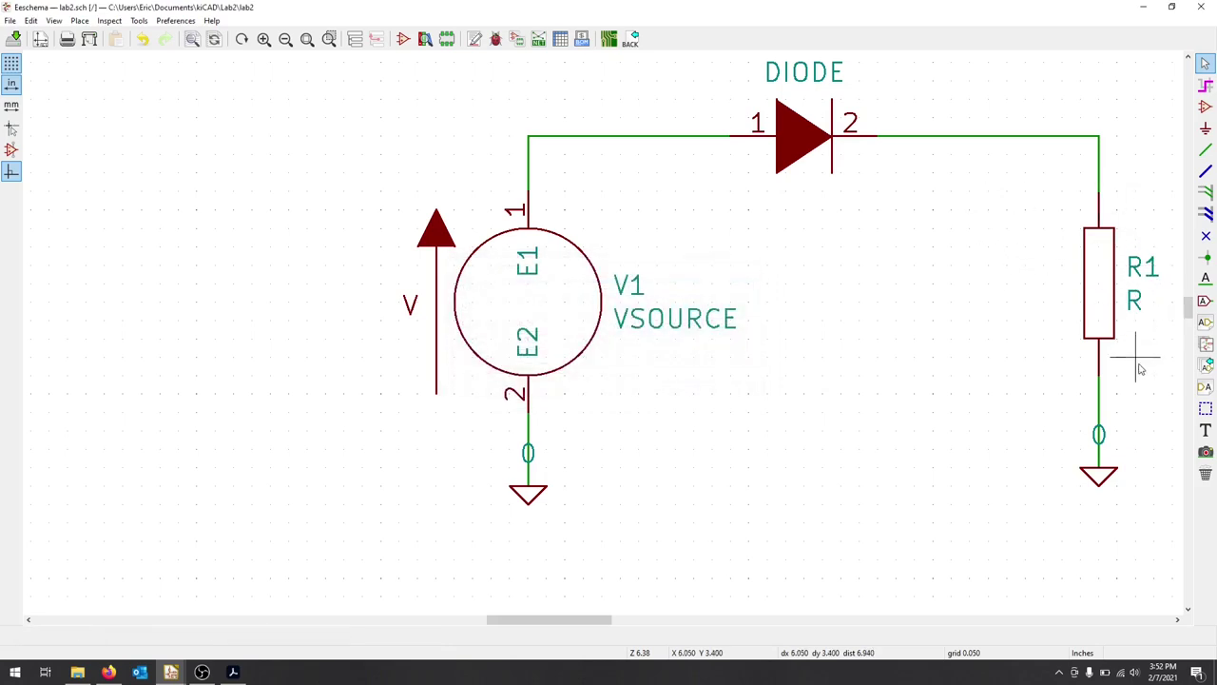
pyautogui.doubleClick(1134, 301)
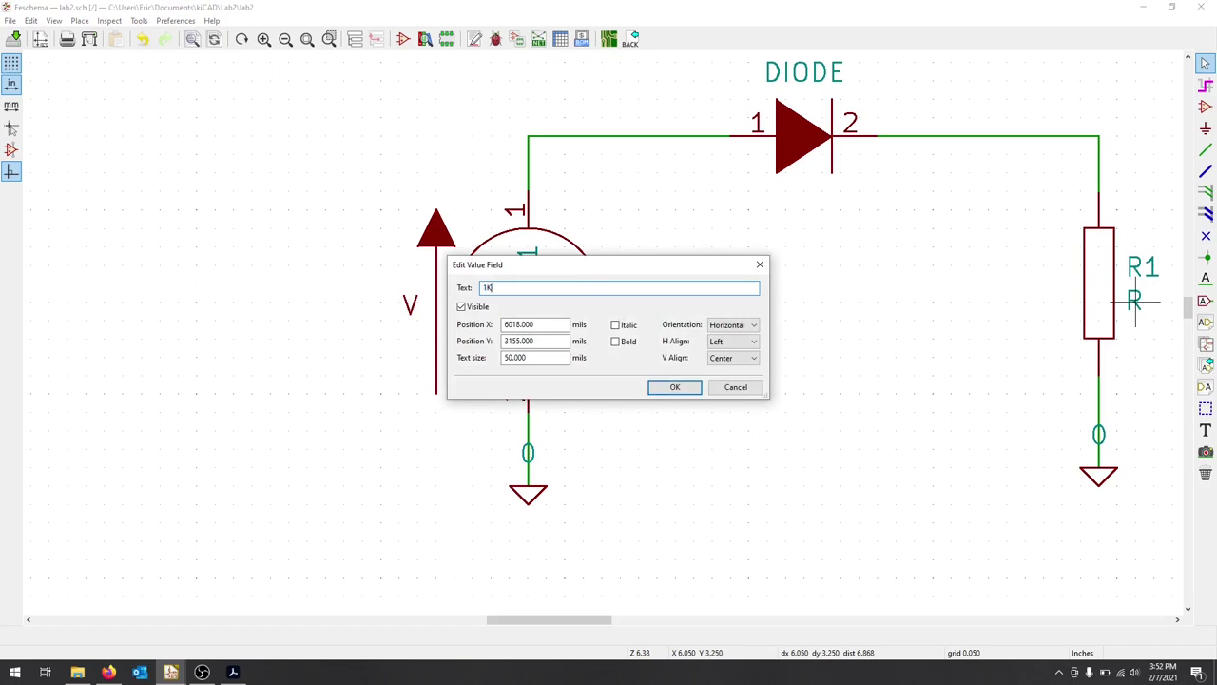
pyautogui.write('1K')
pyautogui.click(674, 387)
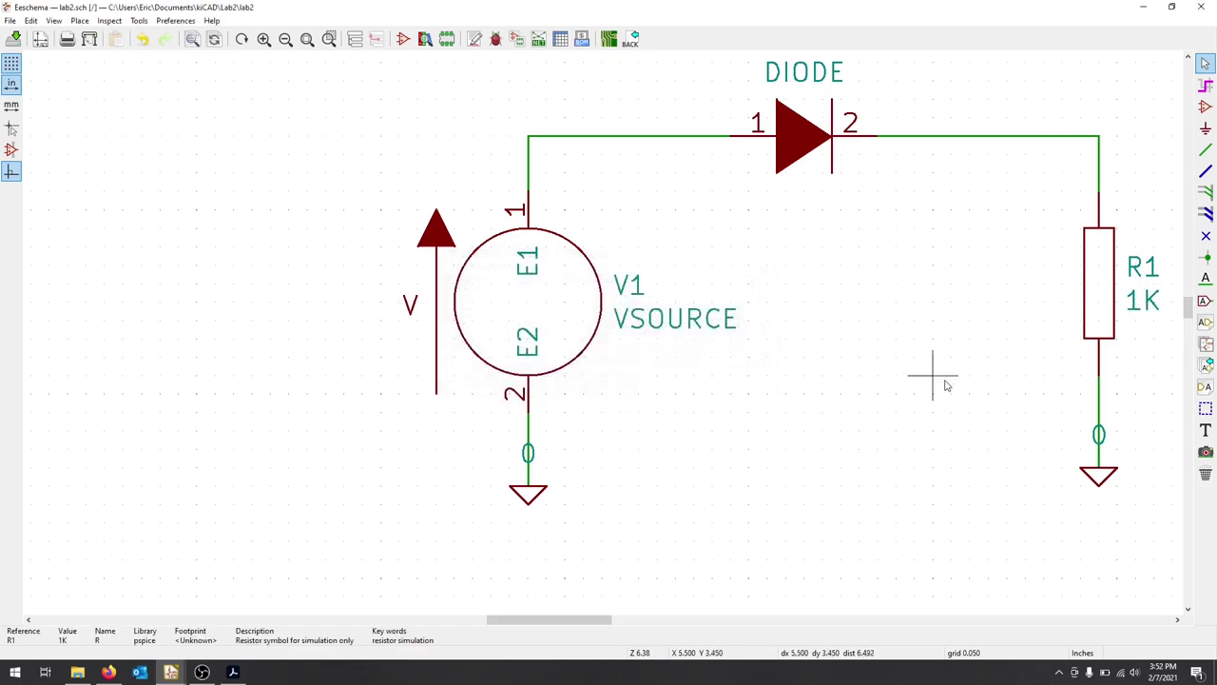
pyautogui.doubleClick(678, 323)
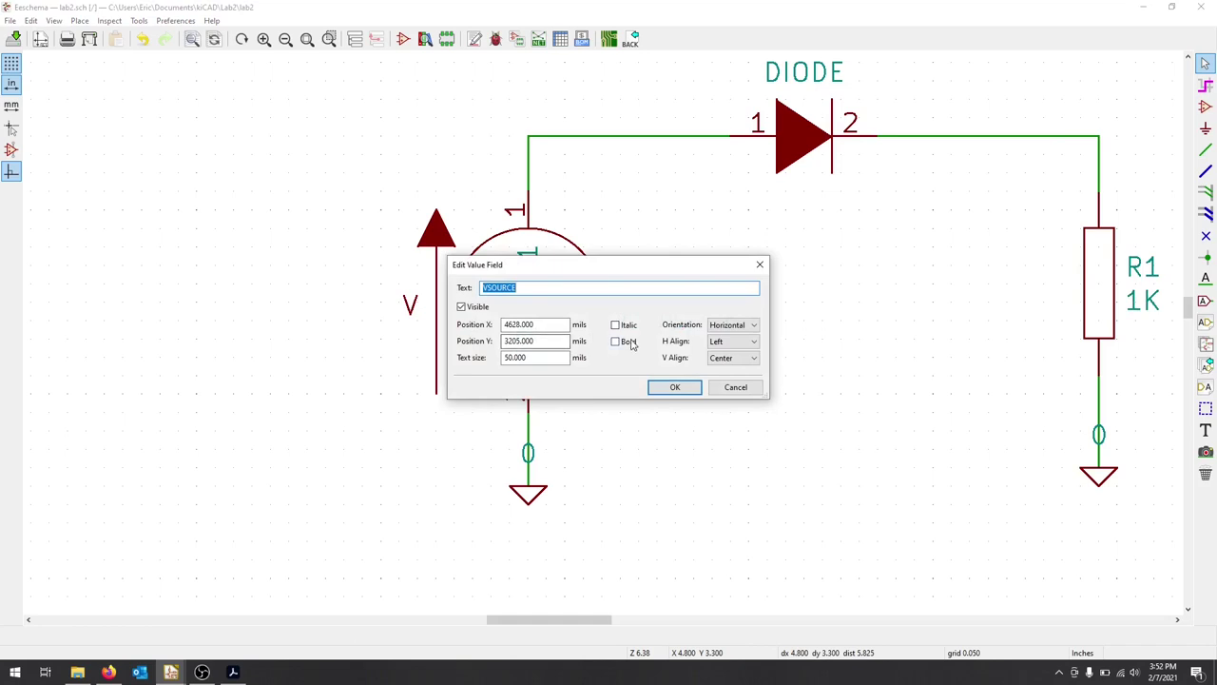
pyautogui.write('dc 1')
pyautogui.click(675, 387)
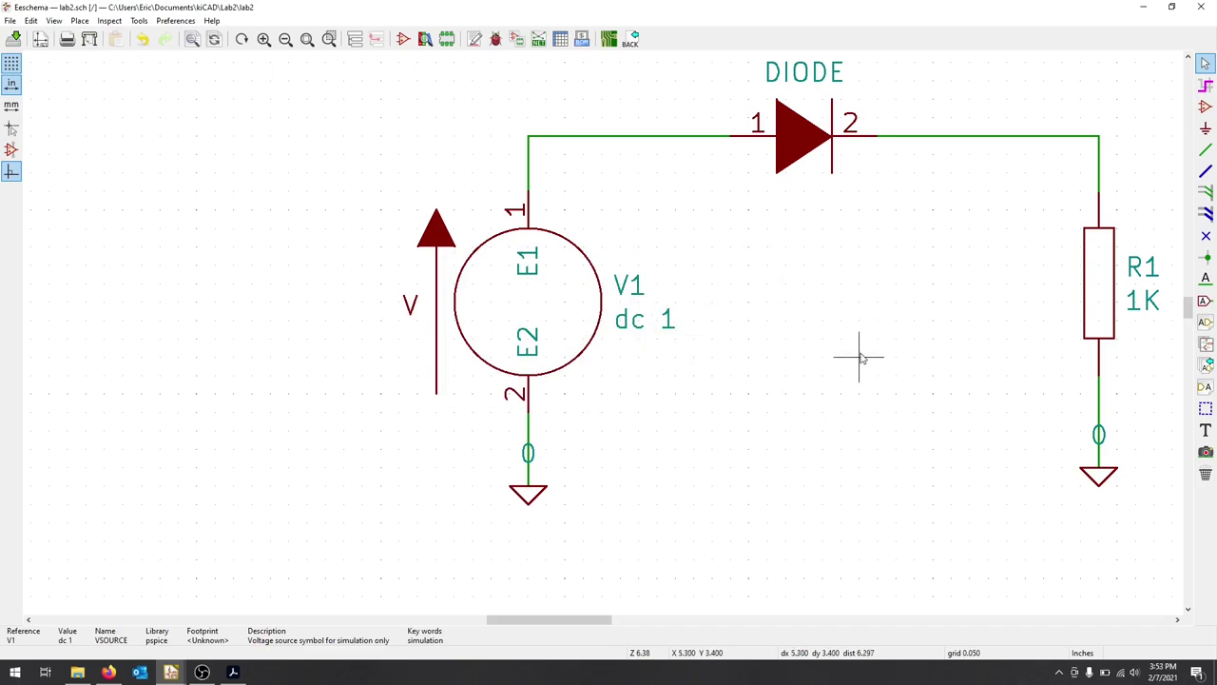
pyautogui.moveTo(859, 356); pyautogui.dragTo(609, 412, button='middle')
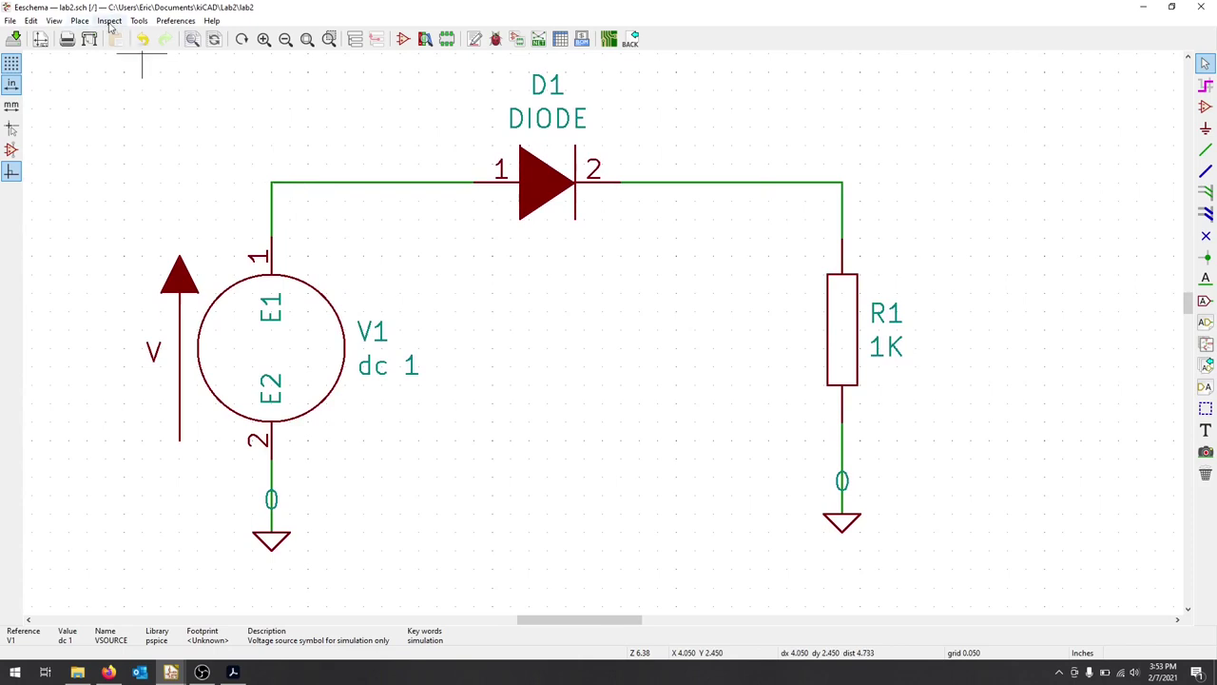
# Step: Start a new text note at the sheet's upper left with the Add Text tool
pyautogui.click(79, 21)
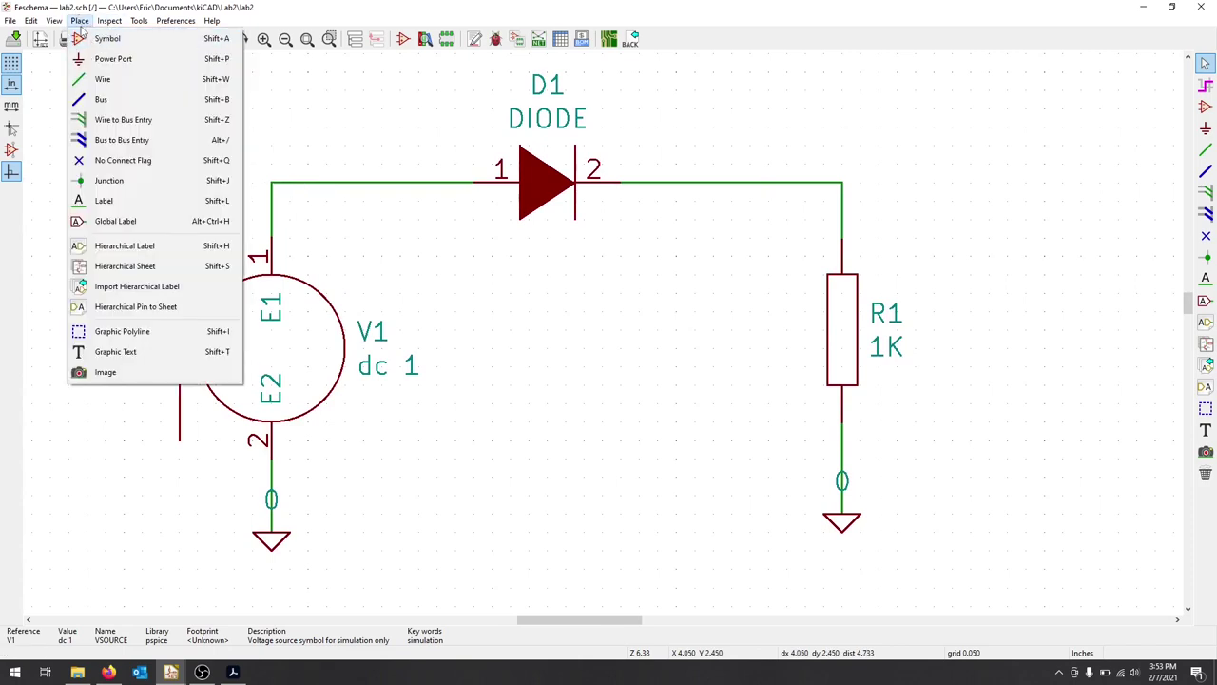
pyautogui.click(115, 351)
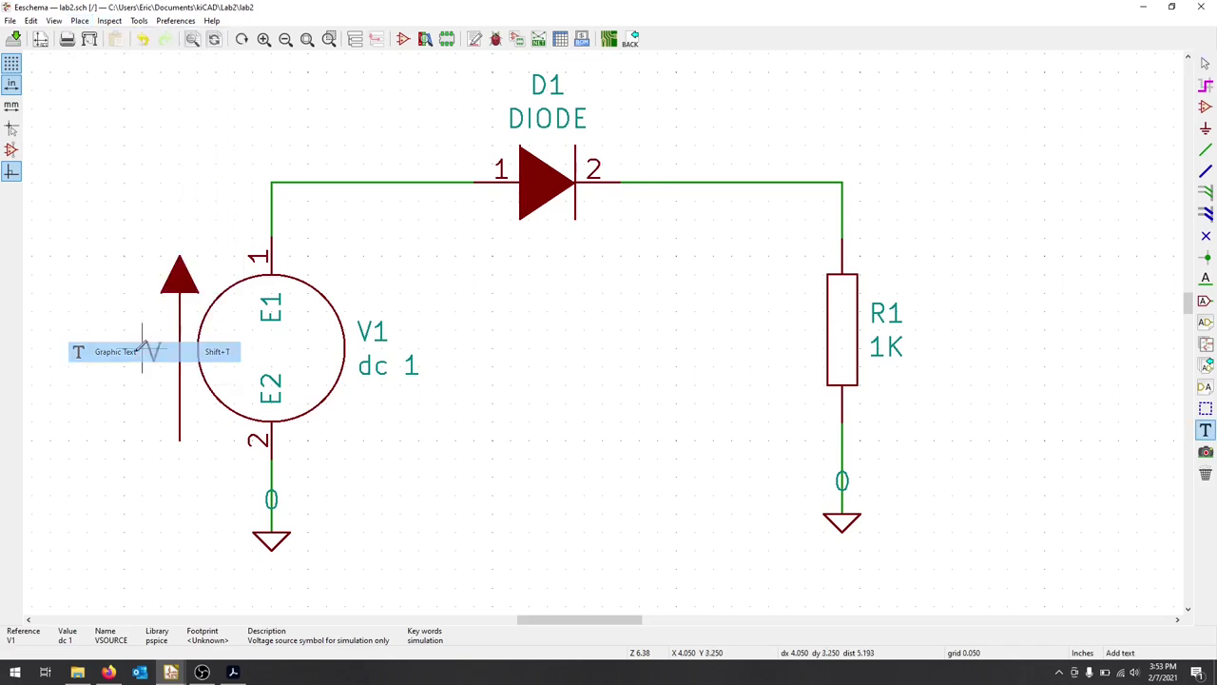
pyautogui.click(160, 126)
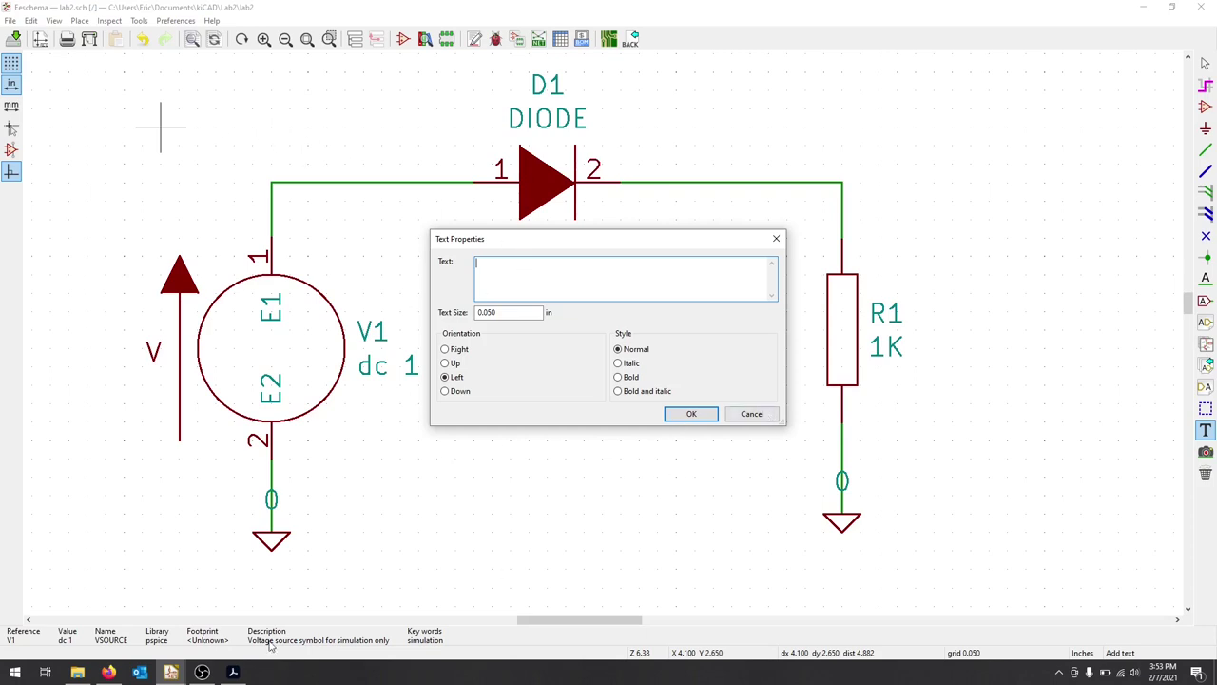
pyautogui.moveTo(235, 673)
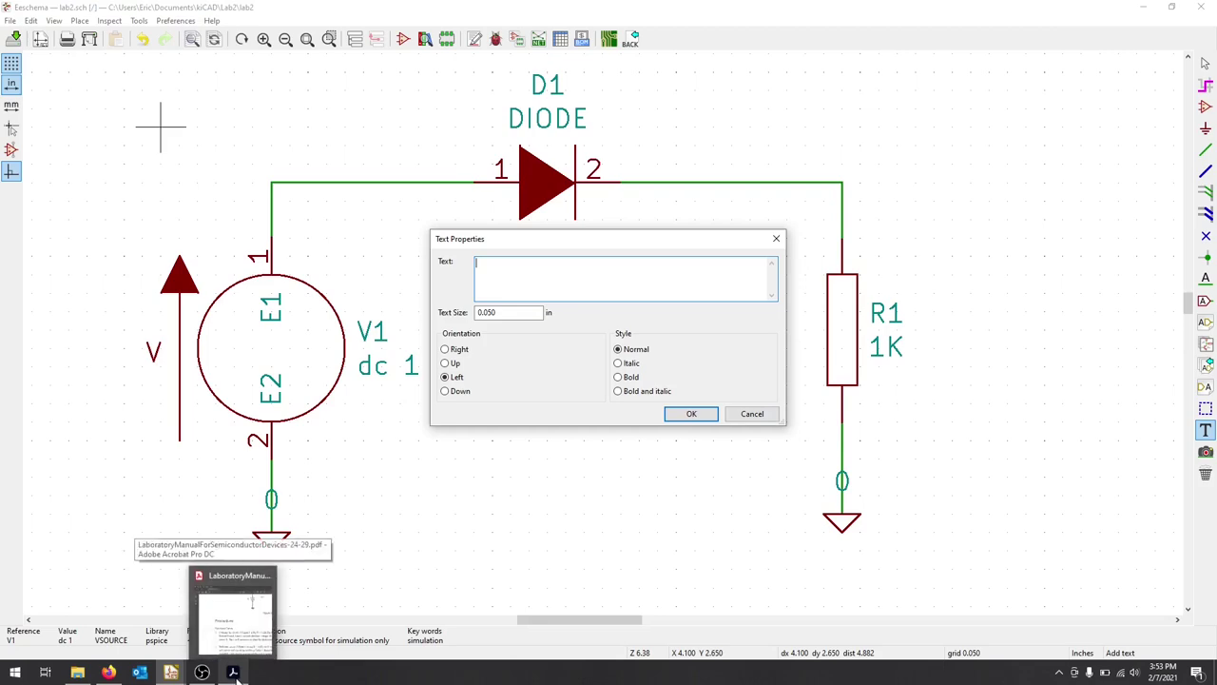
# Step: Read the lab manual down to Table 1's 0–10 V source voltages, then return to Eeschema
pyautogui.click(235, 673)
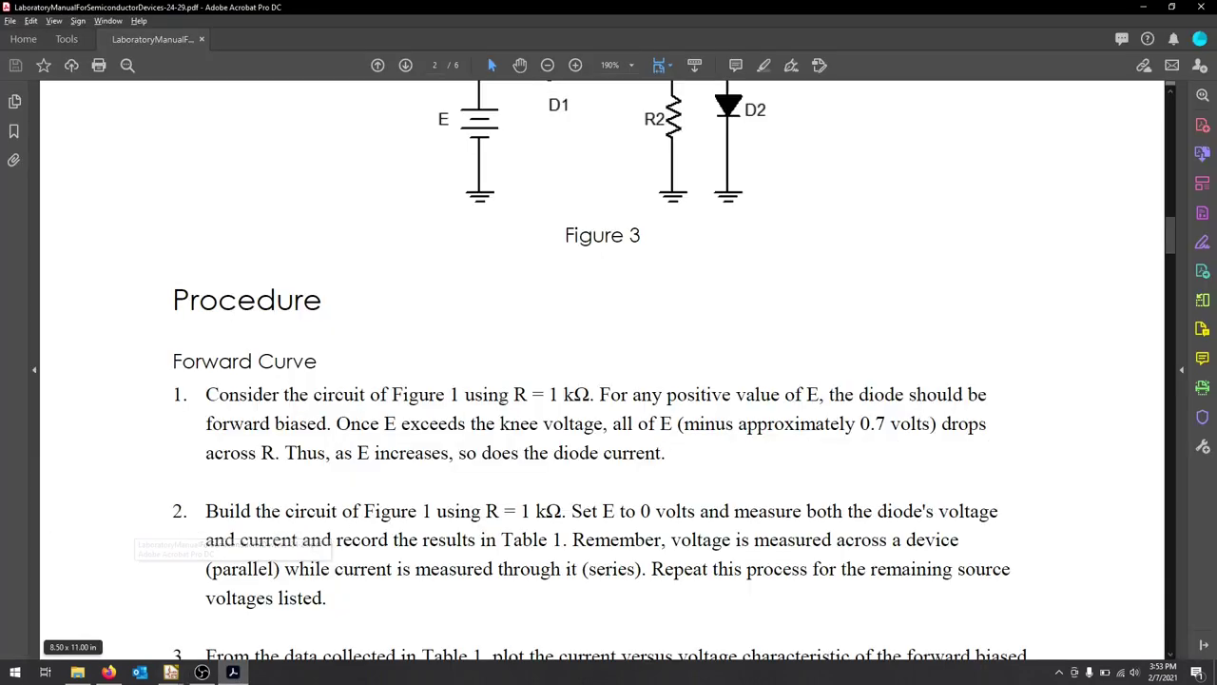
pyautogui.scroll(-15, 533, 359)
pyautogui.scroll(-15, 534, 359)
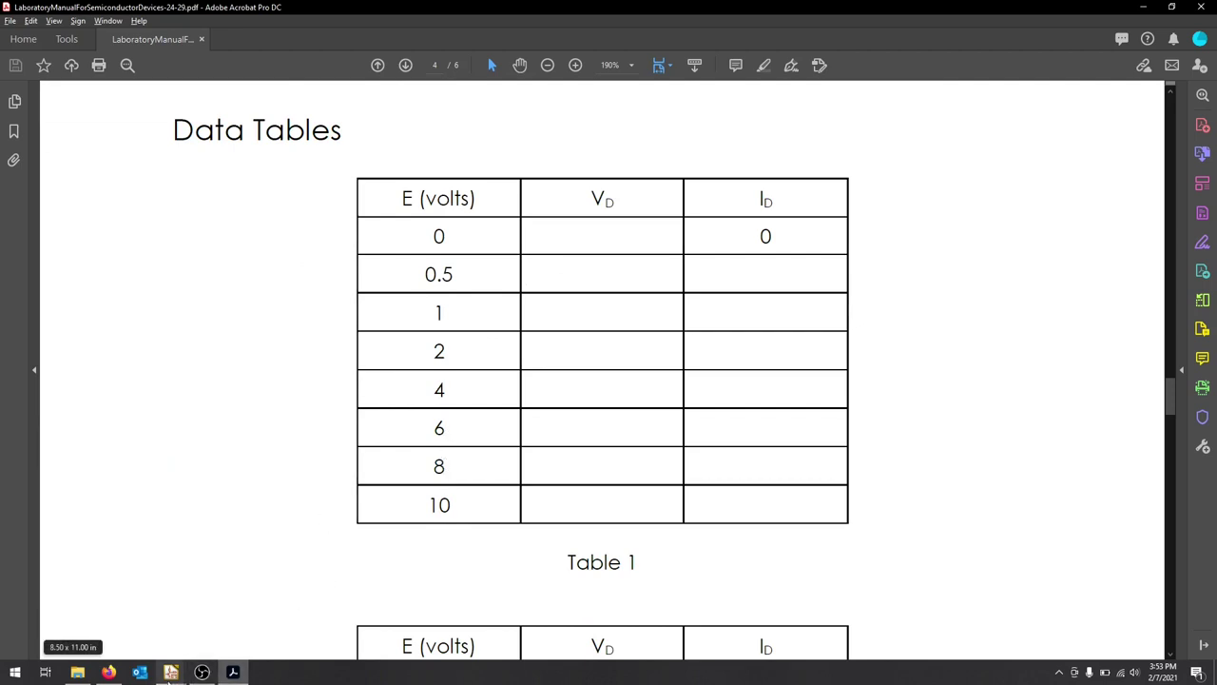
pyautogui.moveTo(176, 676)
pyautogui.click(233, 630)
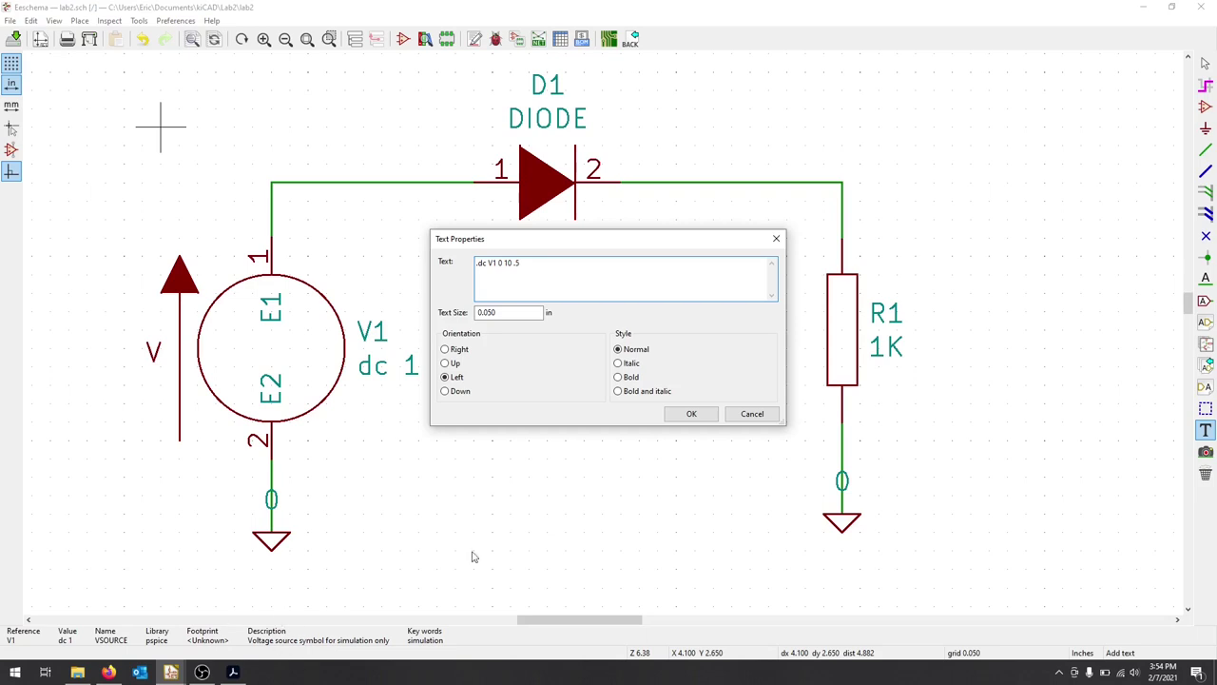
# Step: Enter the '.dc V1 0 10 .5' directive and place it at the sheet's top left
pyautogui.click(702, 415)
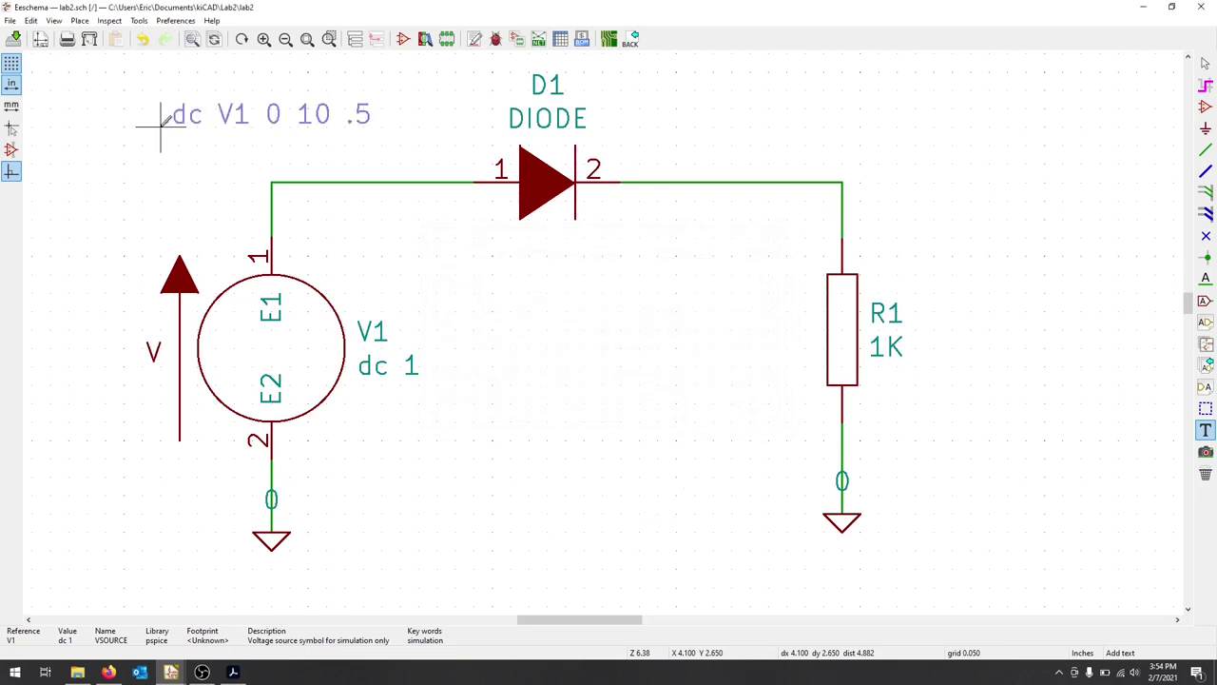
pyautogui.click(213, 187)
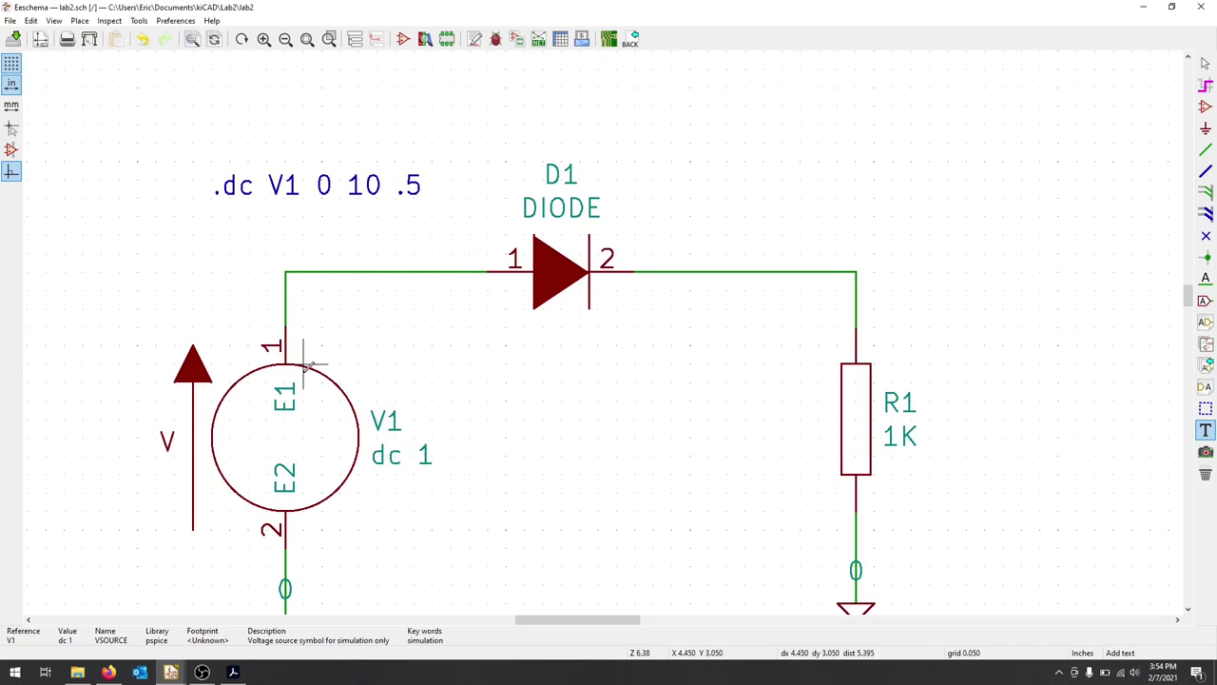
# Step: Open the Spice Simulator and set a DC sweep of V1 from 0 to 10 V in 500m steps
pyautogui.click(140, 20)
pyautogui.click(208, 285)
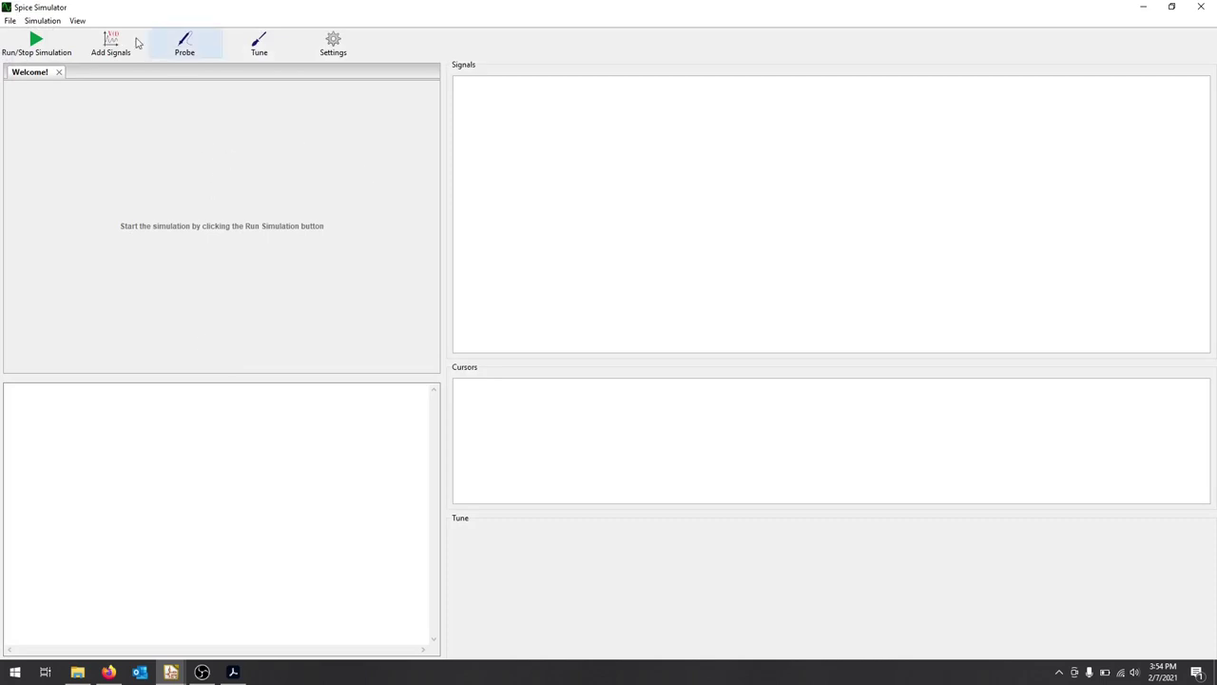
pyautogui.click(333, 44)
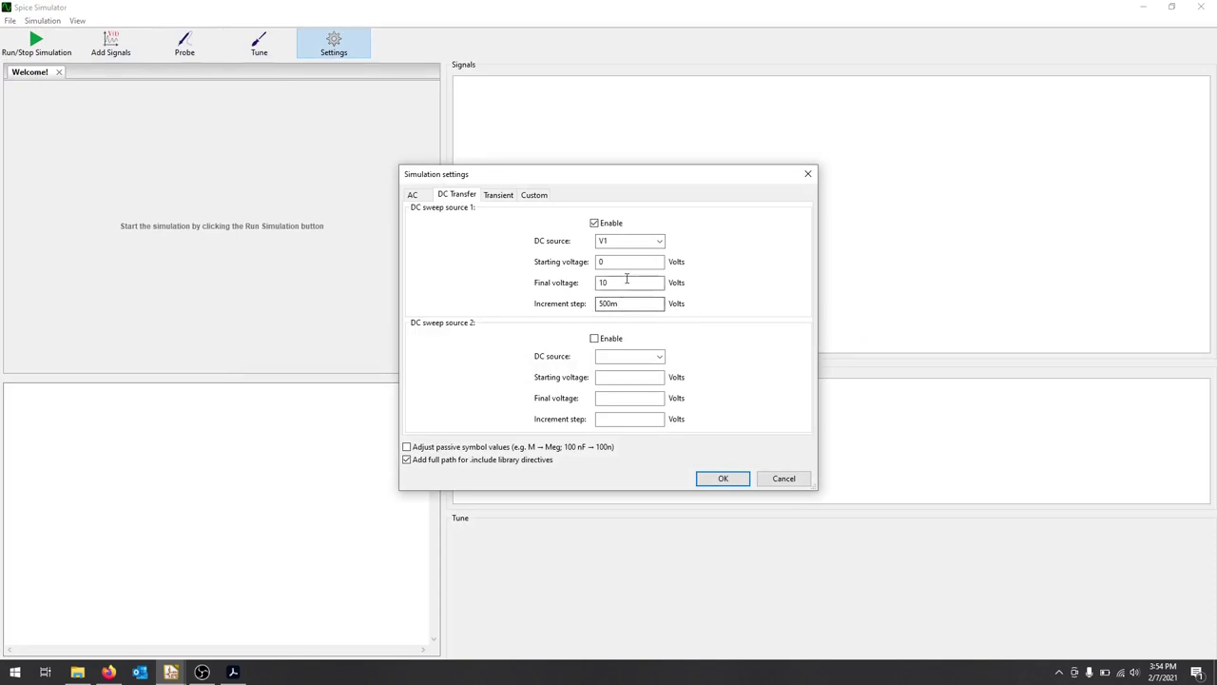
pyautogui.click(615, 287)
pyautogui.click(738, 480)
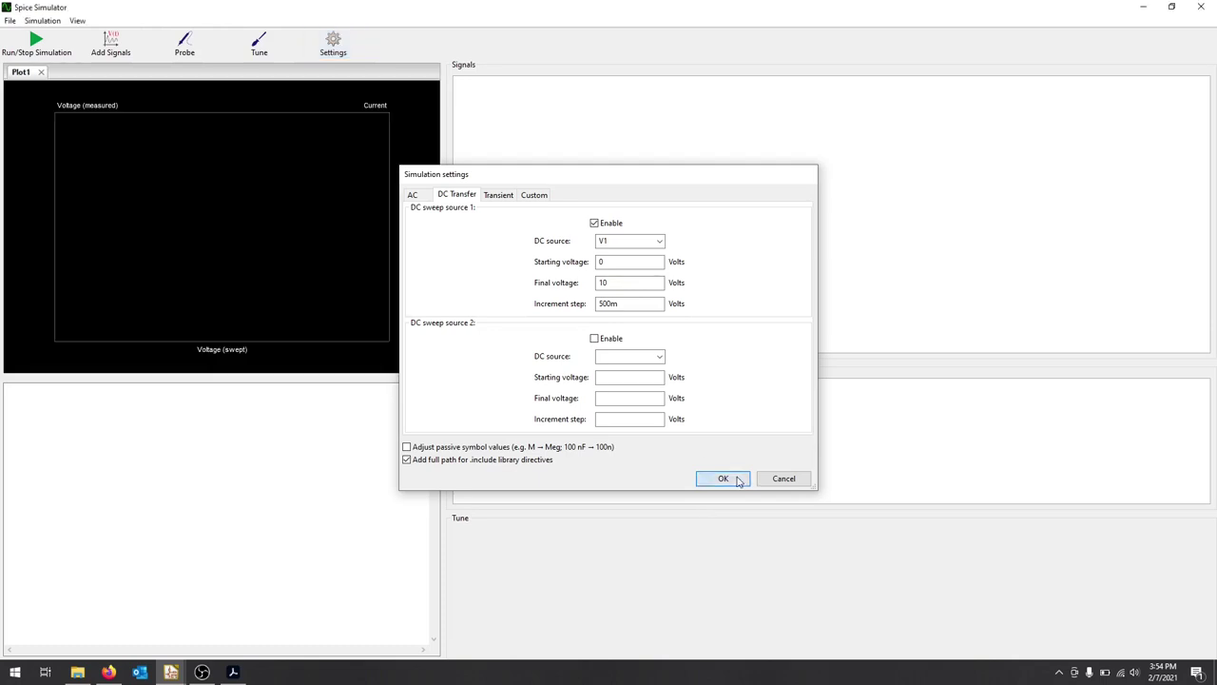
# Step: Run the simulation and select Id(D1) in the signal list
pyautogui.click(34, 40)
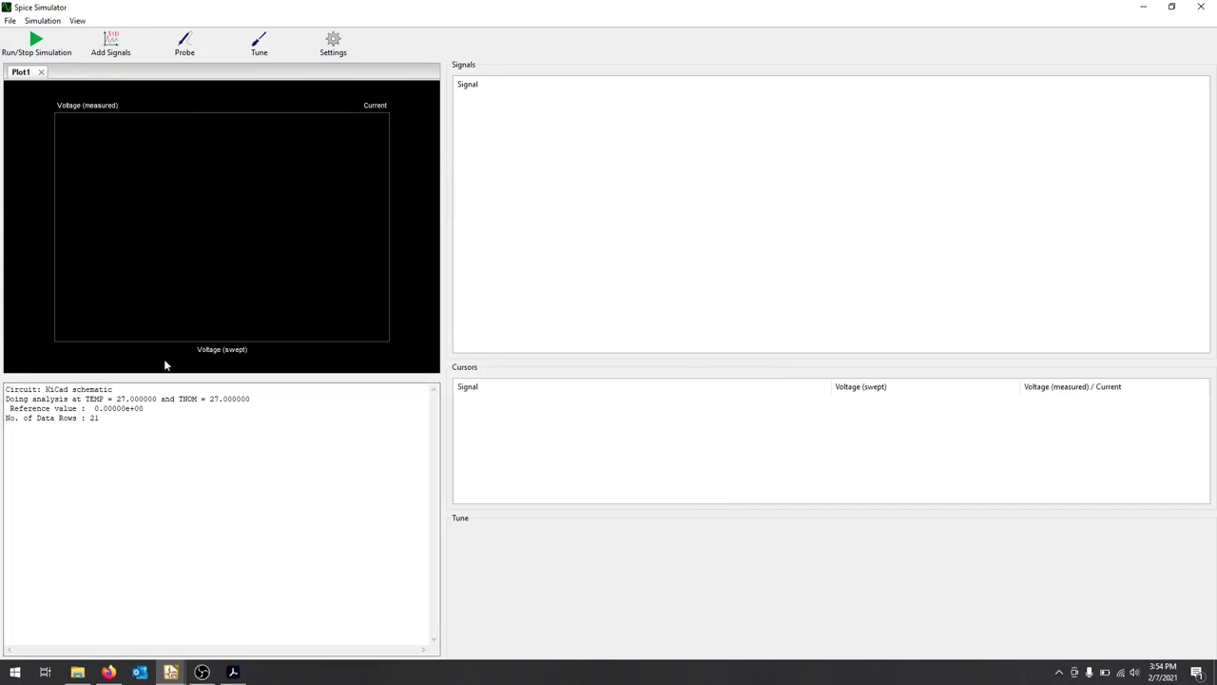
pyautogui.click(103, 56)
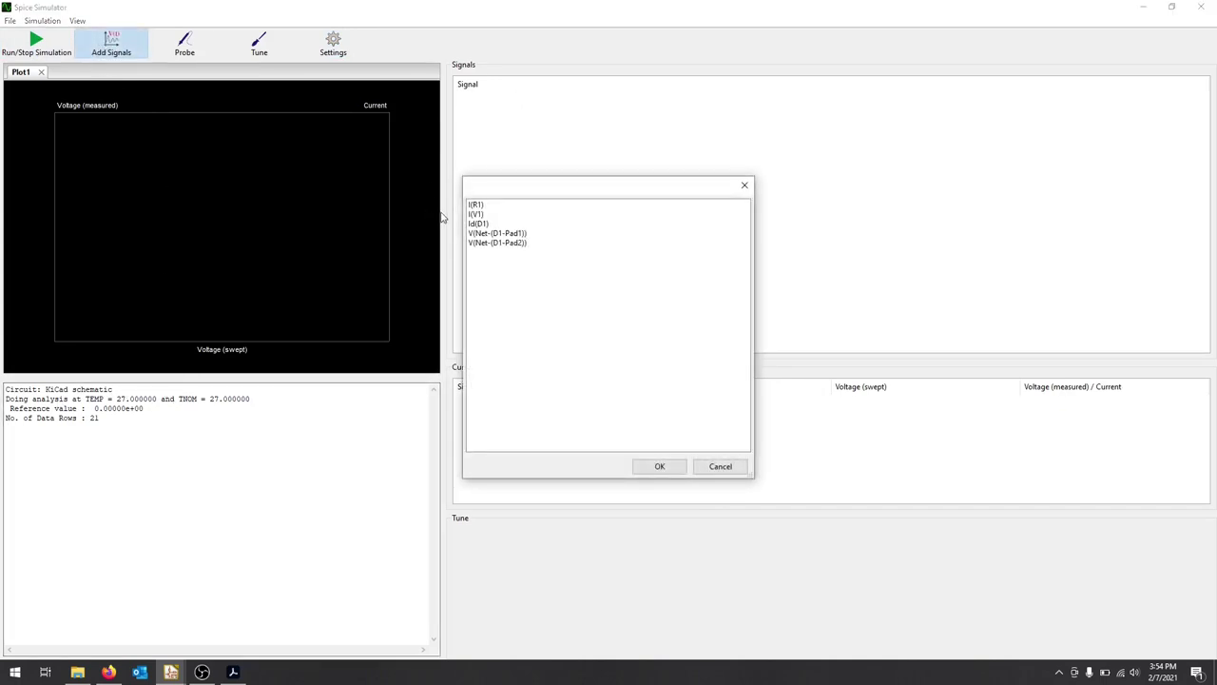
pyautogui.click(480, 224)
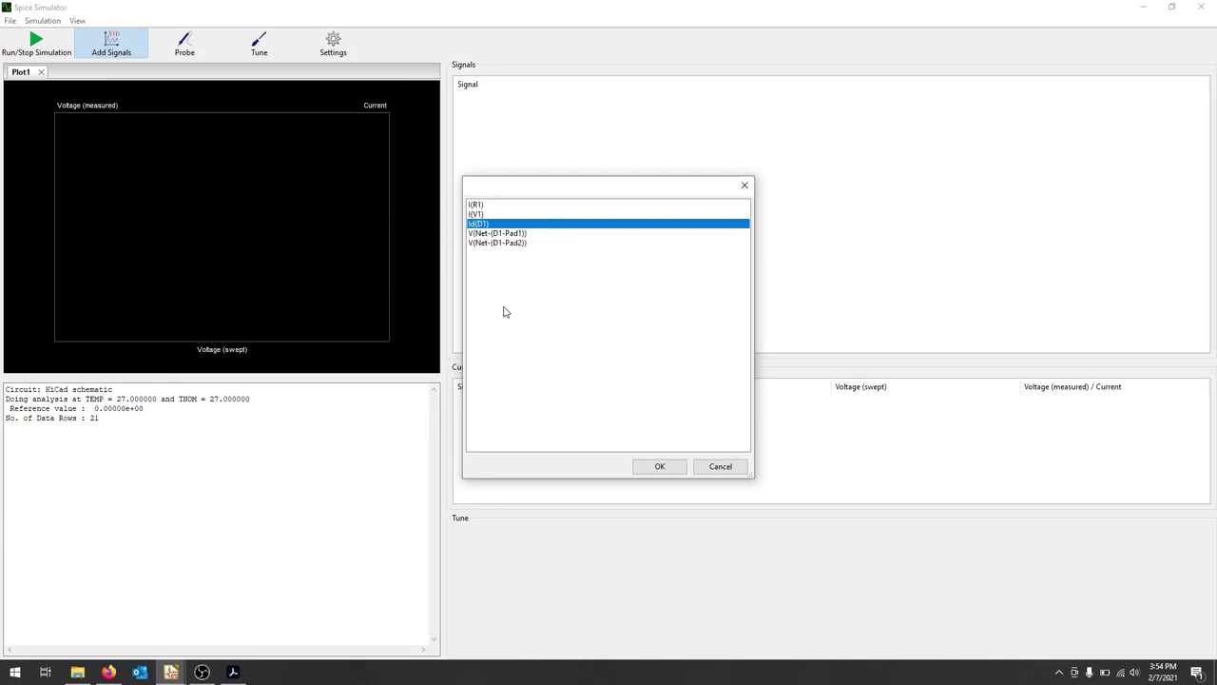
# Step: Plot Id(D1), dismiss the signal list unchanged, and switch to probing on the schematic
pyautogui.click(670, 468)
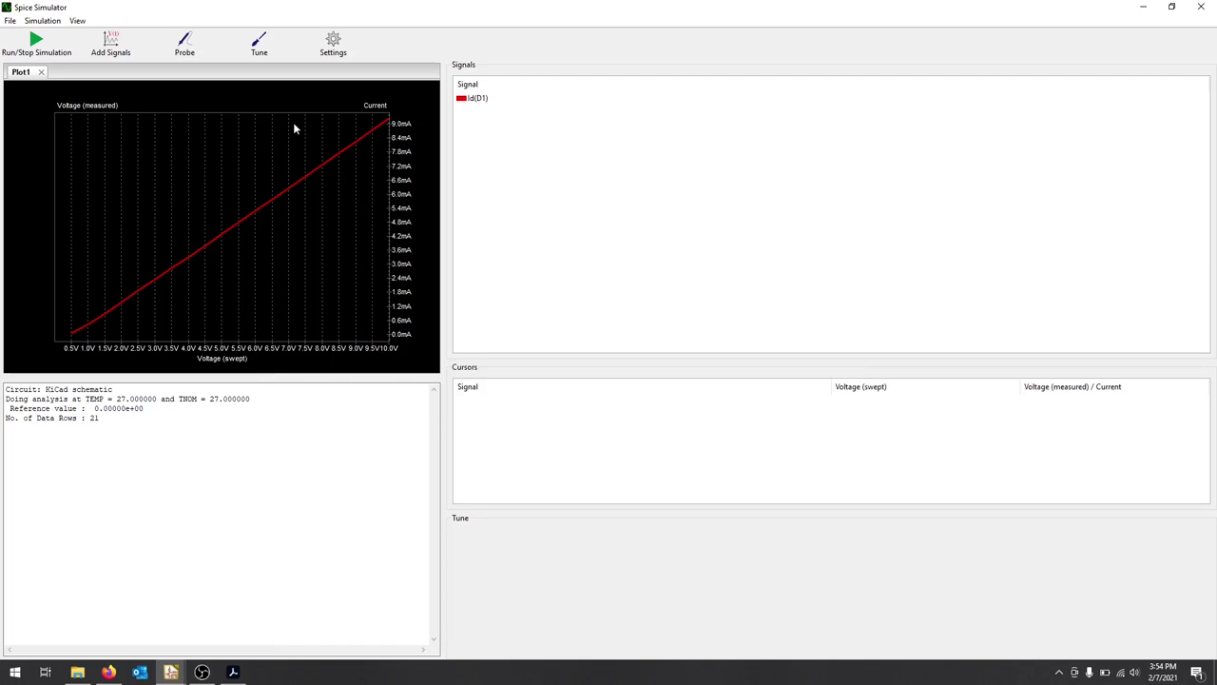
pyautogui.click(112, 46)
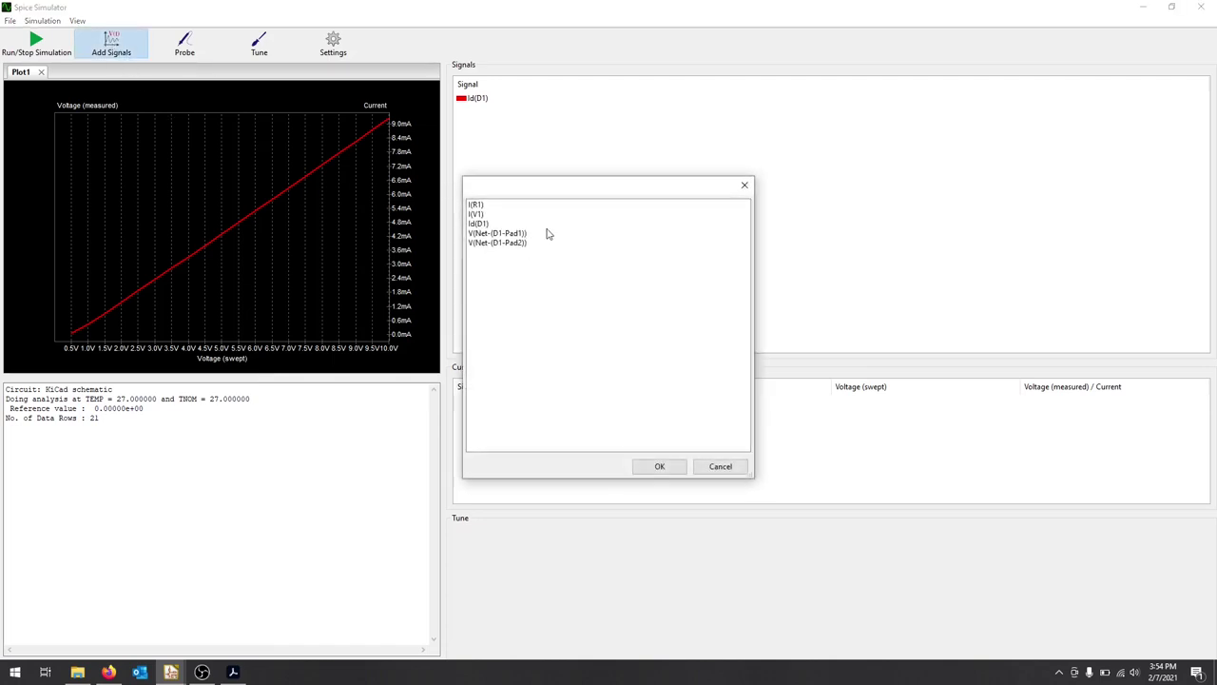
pyautogui.click(480, 206)
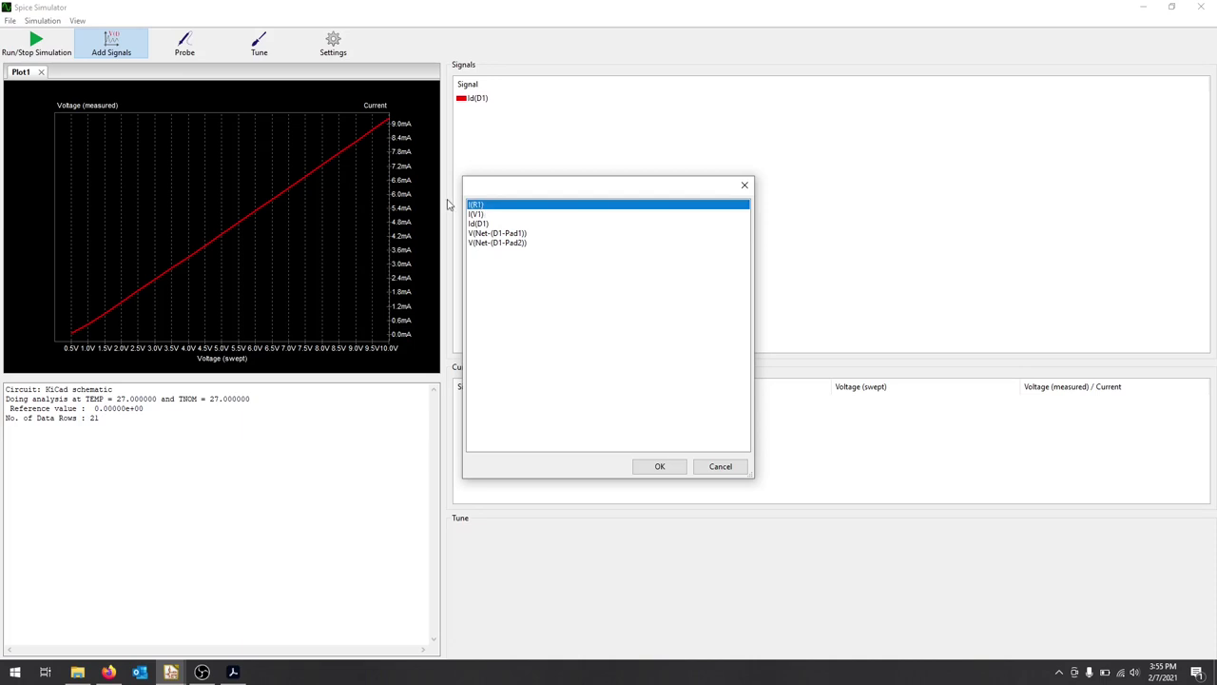
pyautogui.click(715, 468)
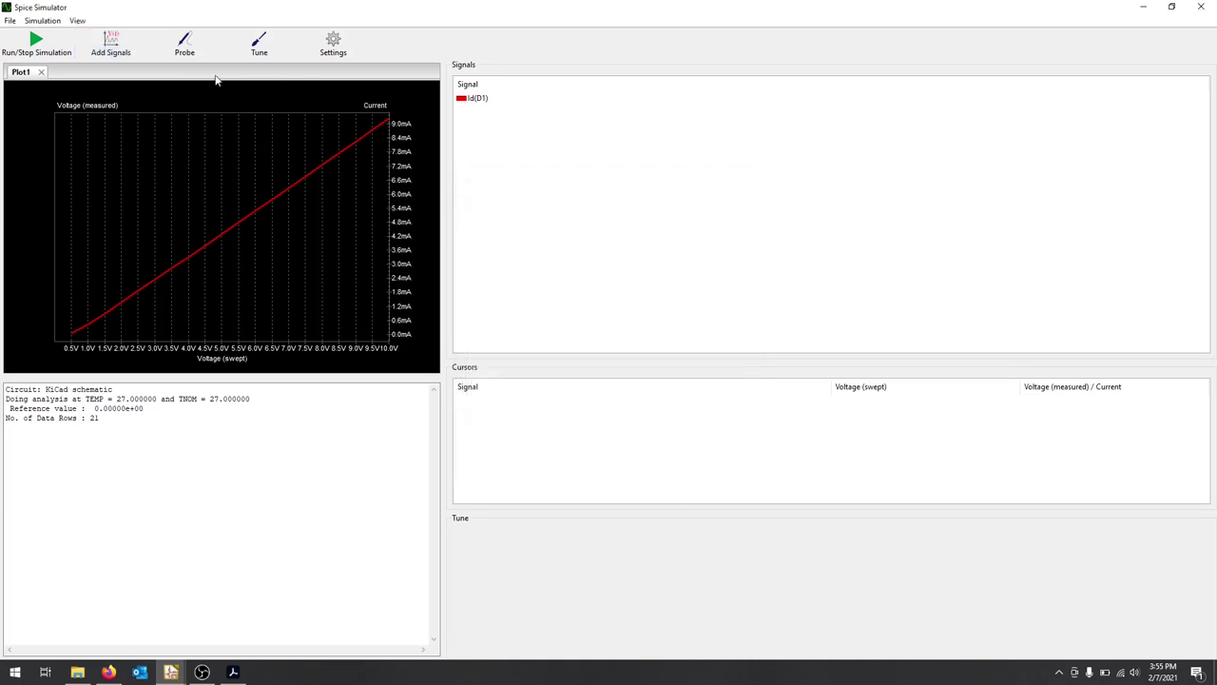
pyautogui.click(191, 48)
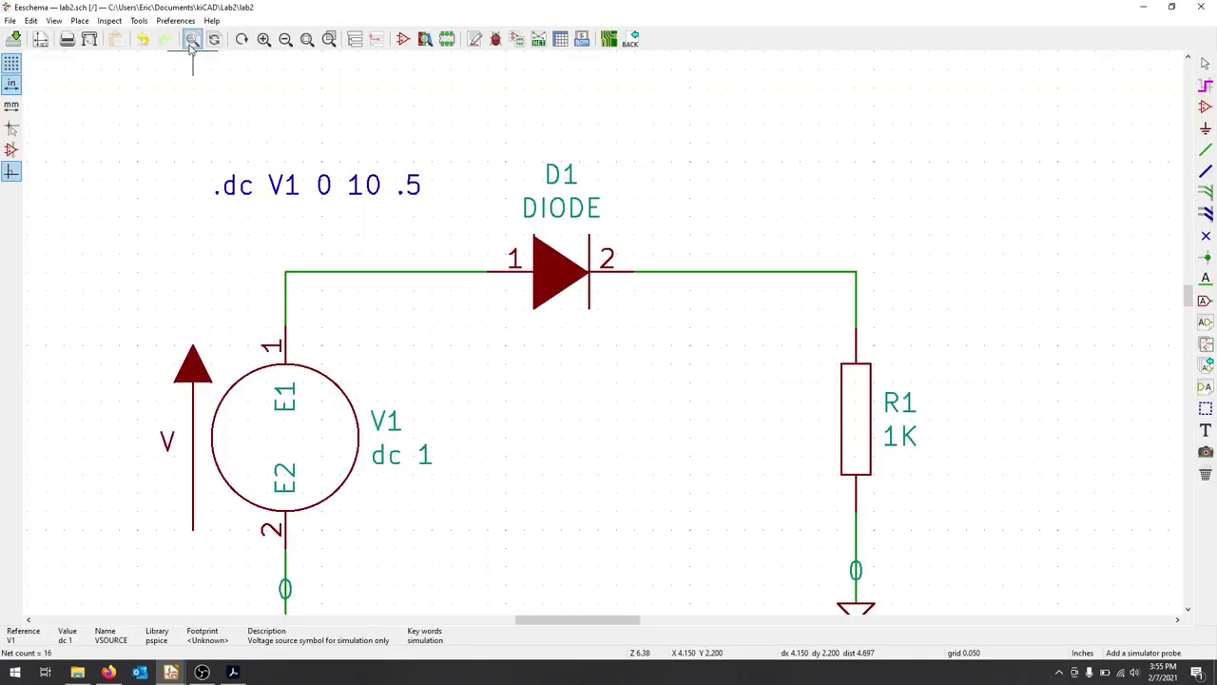
# Step: Probe the vertical wire feeding the diode, then return to the simulator plot
pyautogui.click(292, 278)
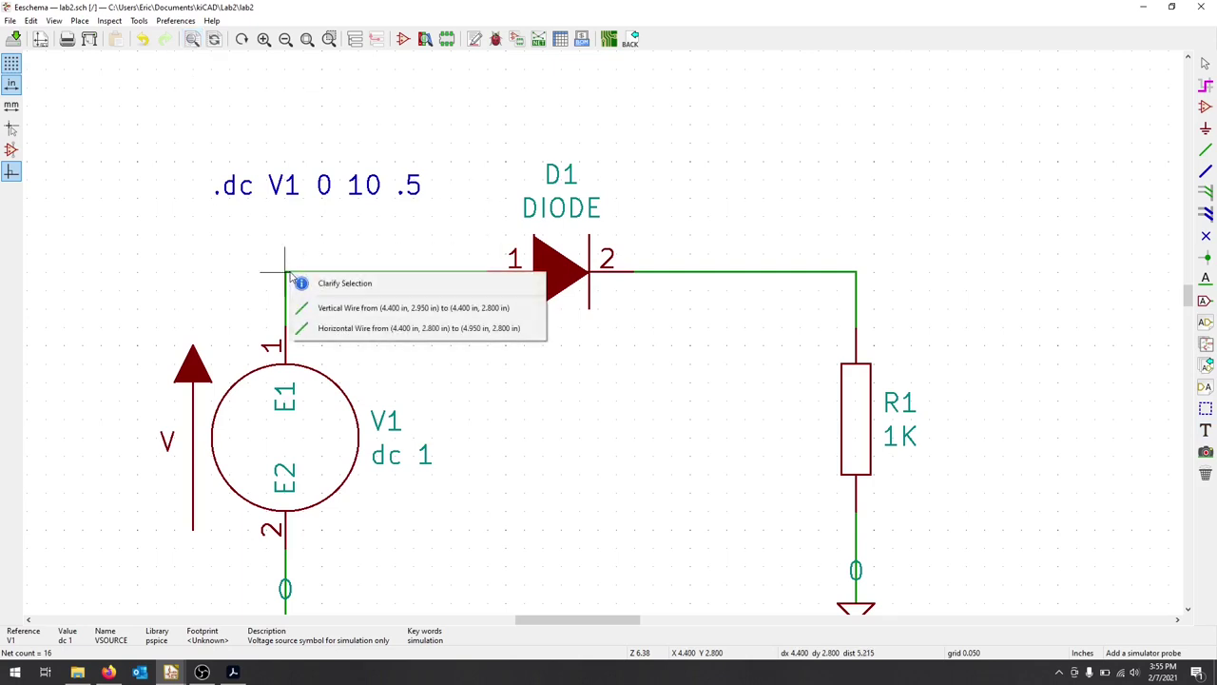
pyautogui.click(350, 310)
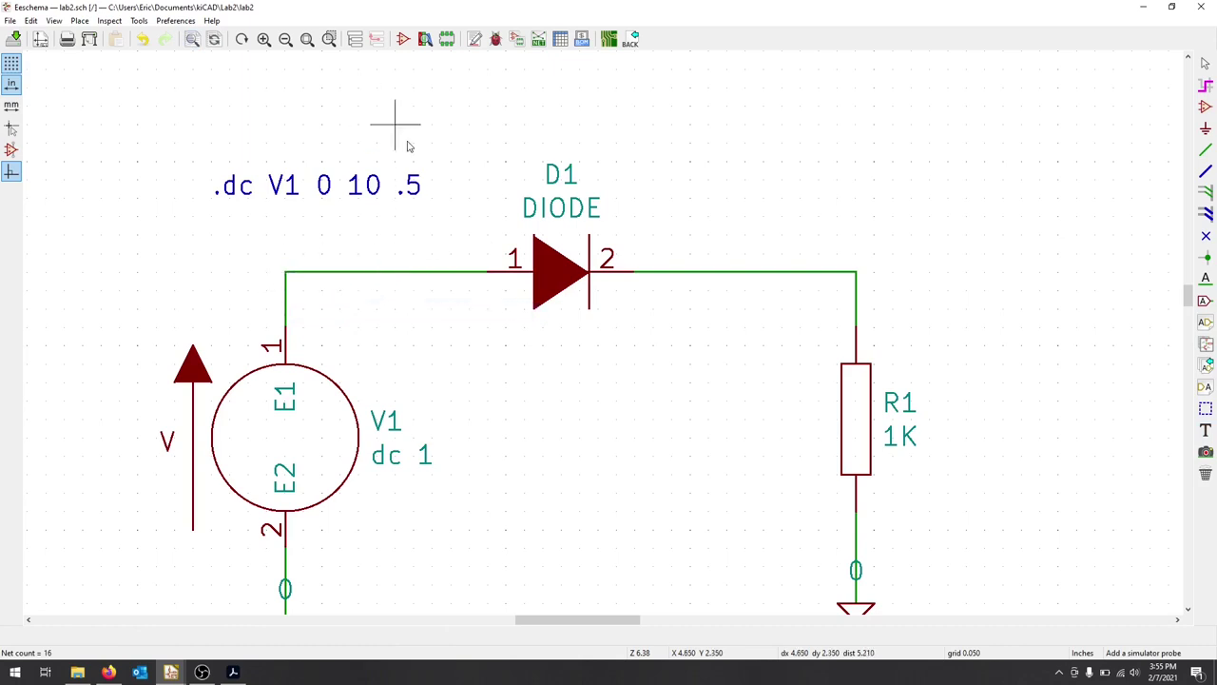
pyautogui.hotkey('alt', 'Tab')
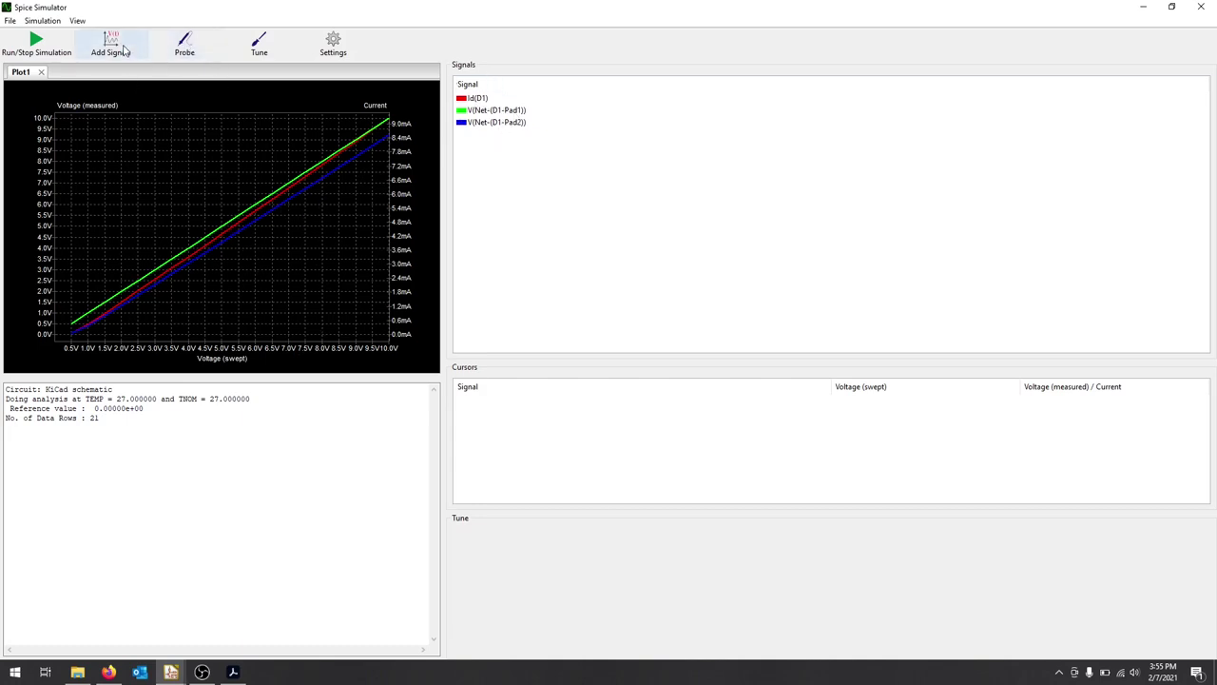
pyautogui.click(185, 43)
# Step: Hide the V(Net-(D1-Pad1)) and V(Net-(D1-Pad2)) traces from the plot
pyautogui.rightClick(511, 113)
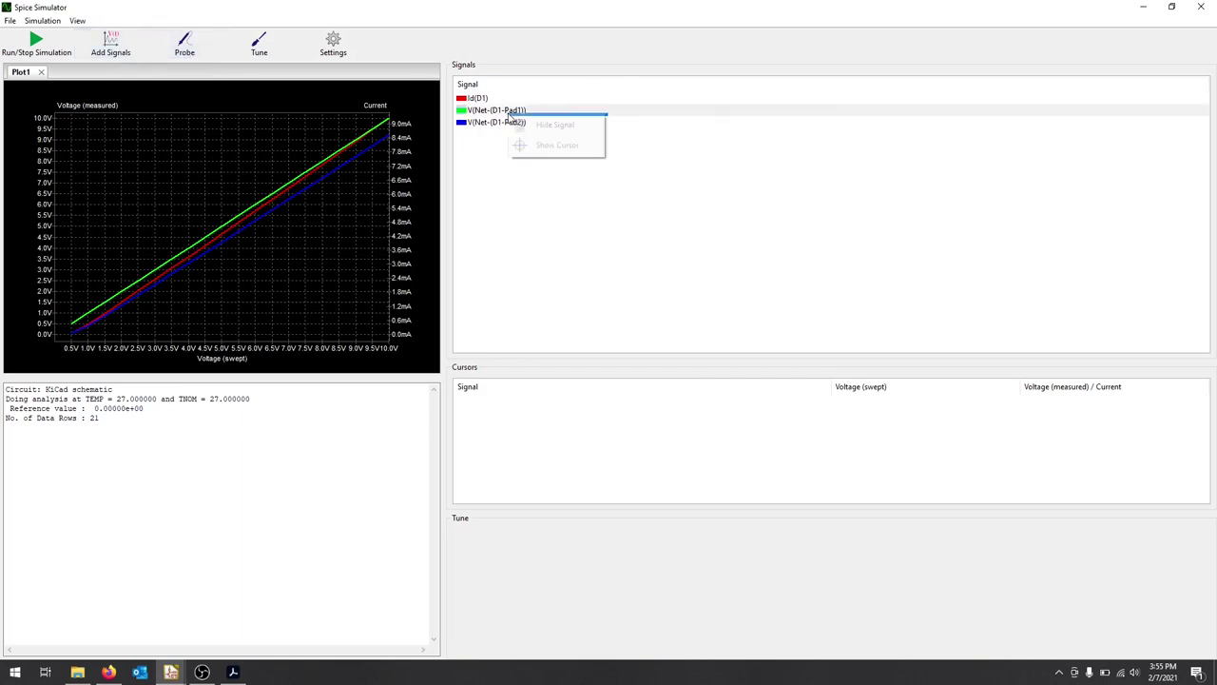
pyautogui.click(557, 129)
pyautogui.rightClick(511, 110)
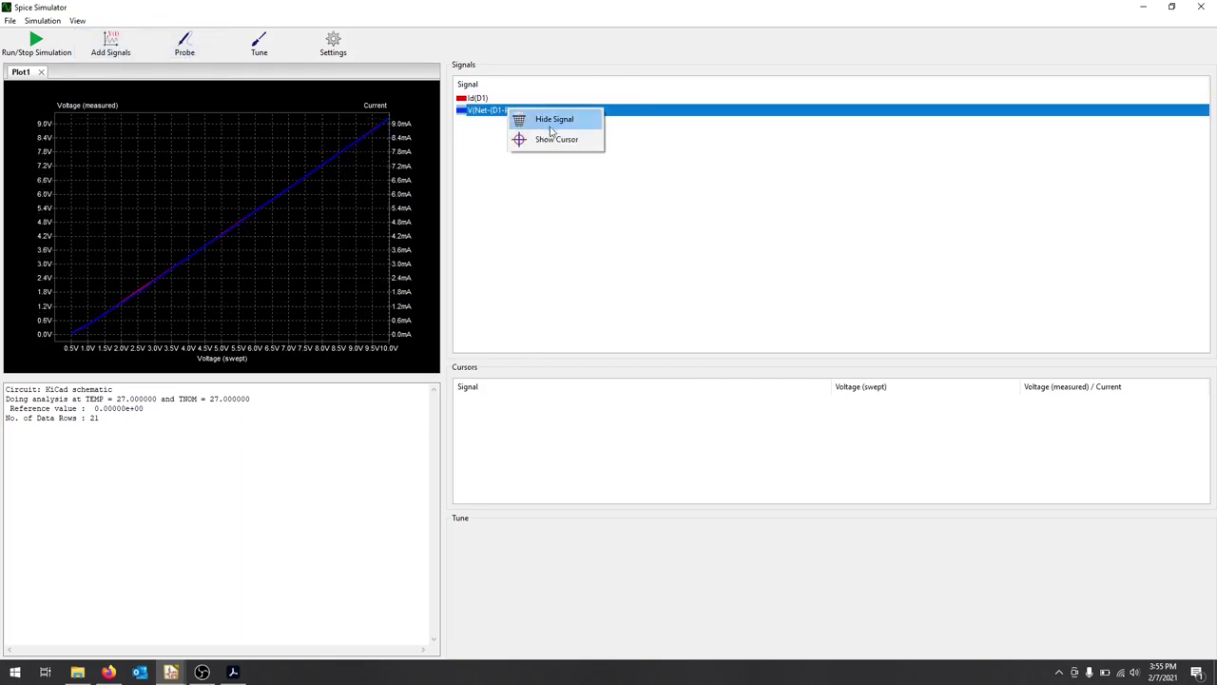
pyautogui.click(552, 122)
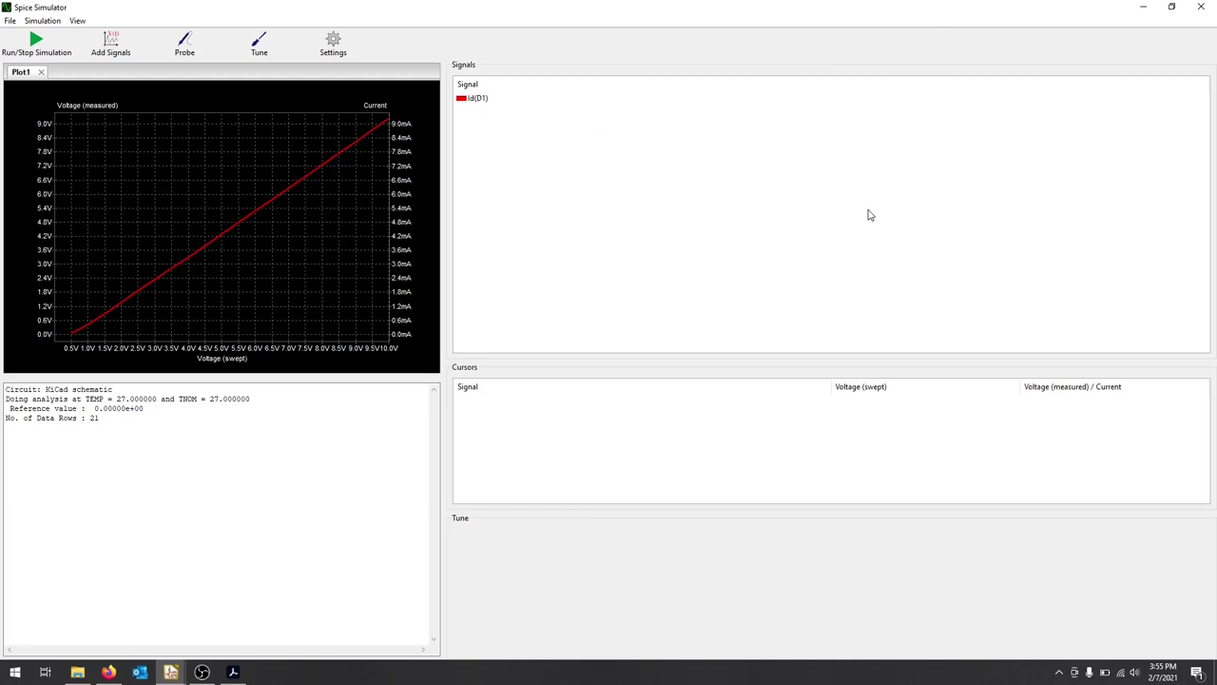
# Step: Close the Spice Simulator and return to the lab2 schematic, leaving diode D1 unchanged
pyautogui.click(1201, 7)
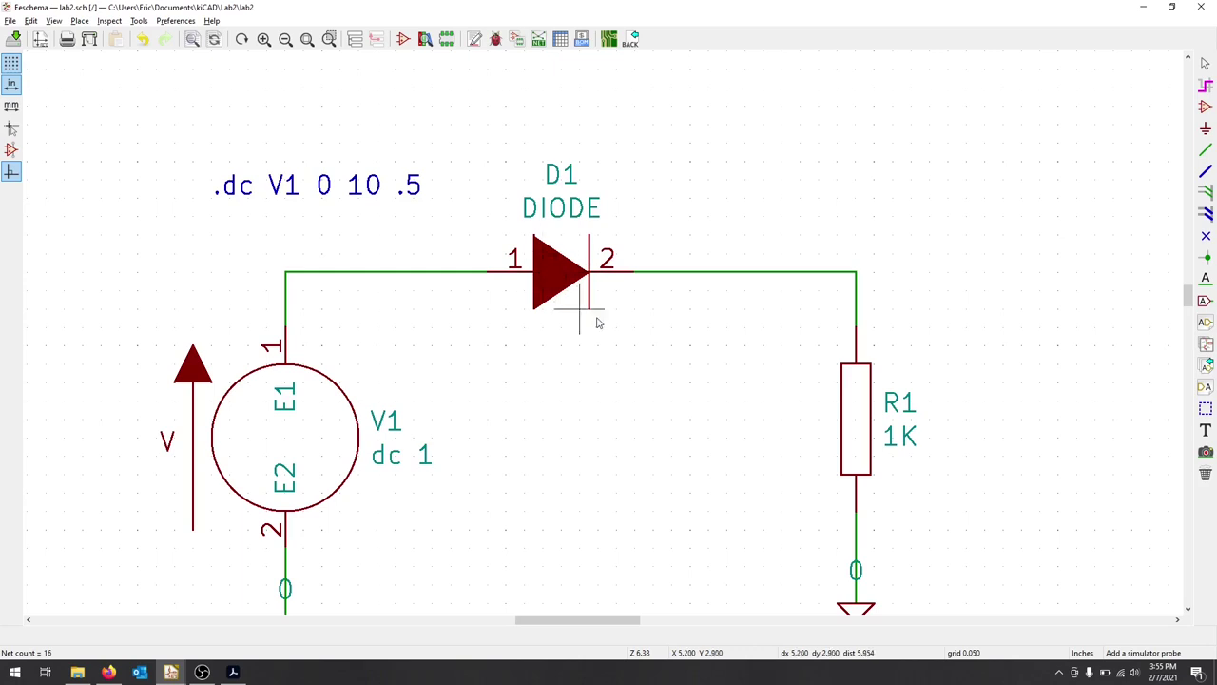
pyautogui.rightClick(560, 276)
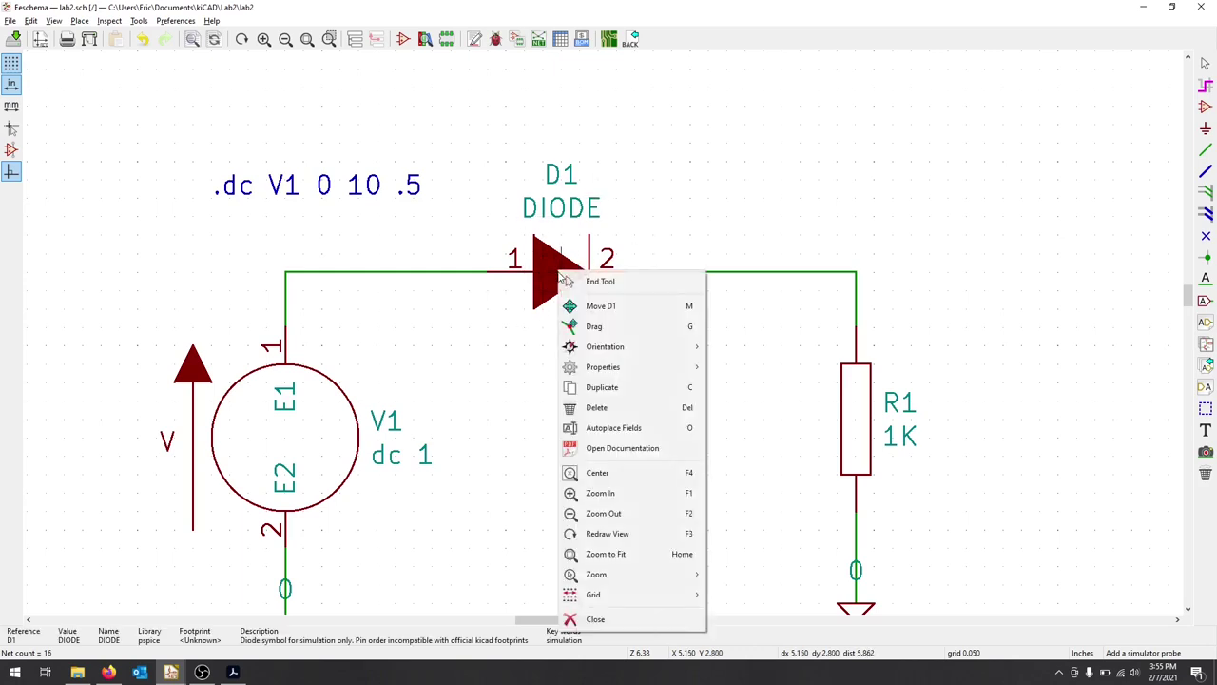
pyautogui.moveTo(663, 346)
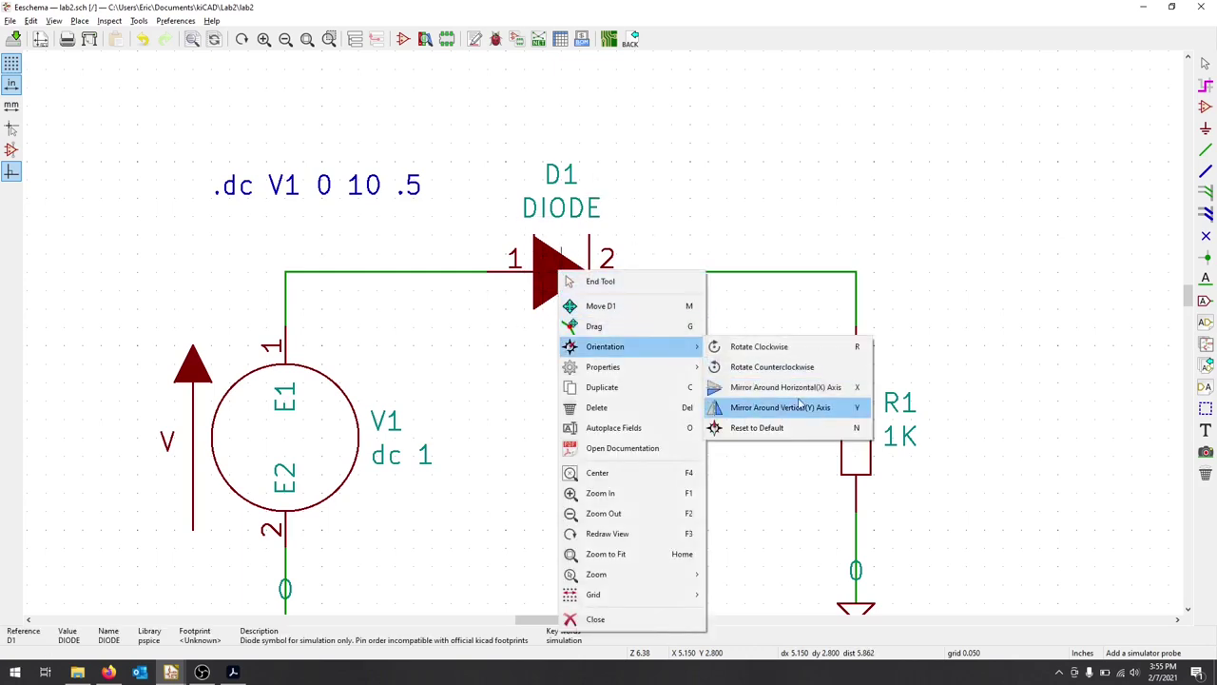
pyautogui.click(745, 202)
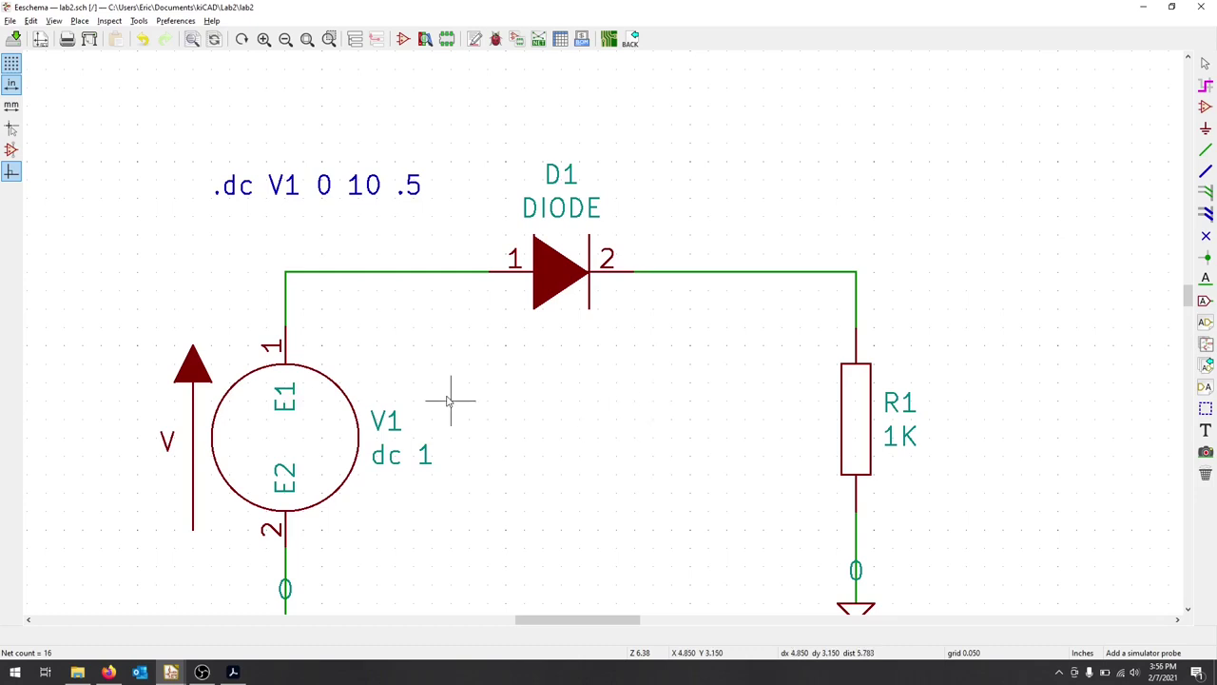
pyautogui.click(559, 278)
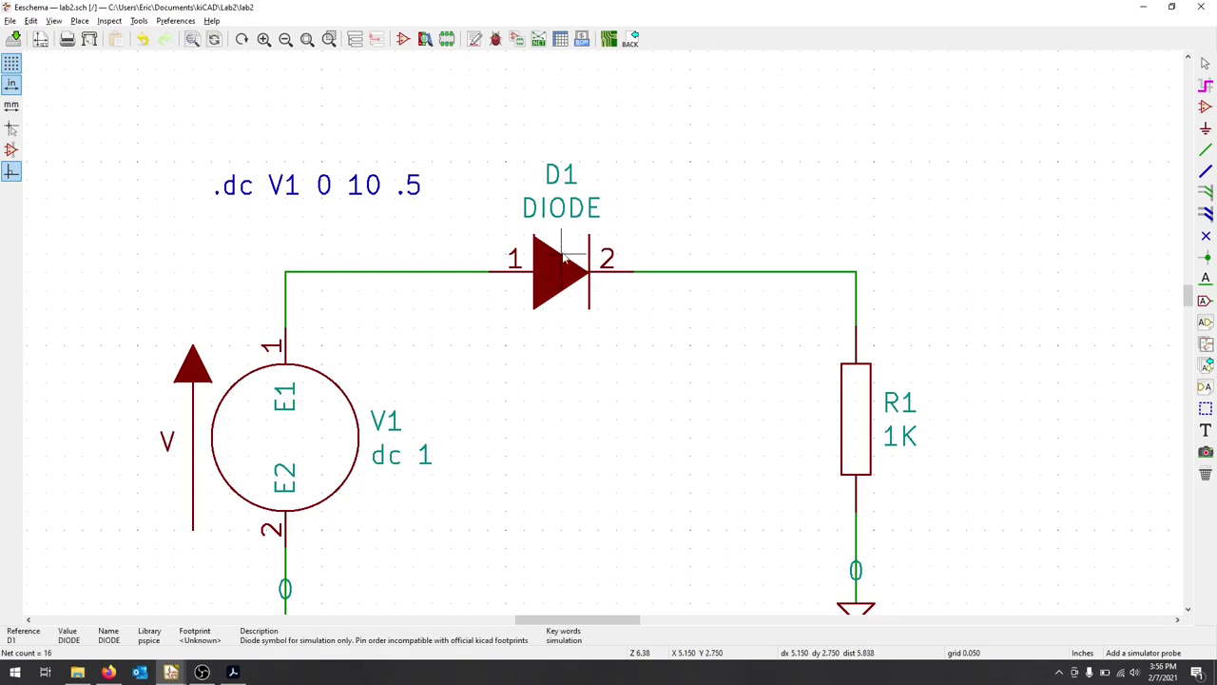
pyautogui.rightClick(559, 270)
pyautogui.click(556, 273)
pyautogui.doubleClick(553, 265)
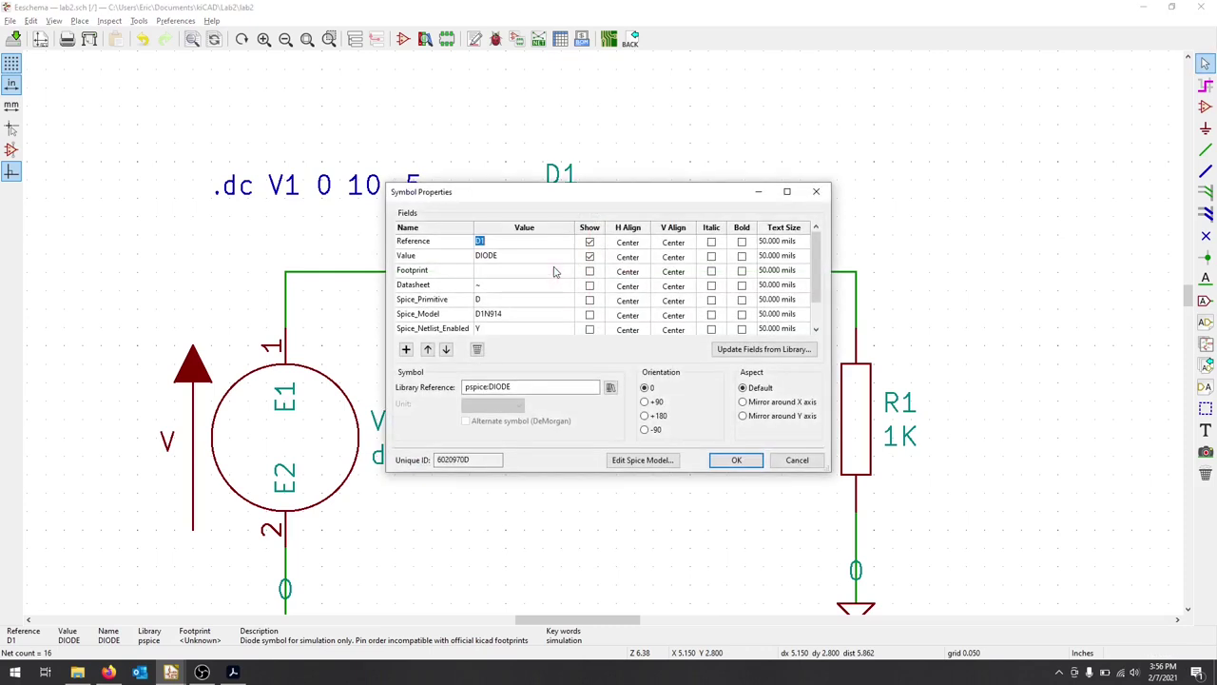
pyautogui.click(643, 459)
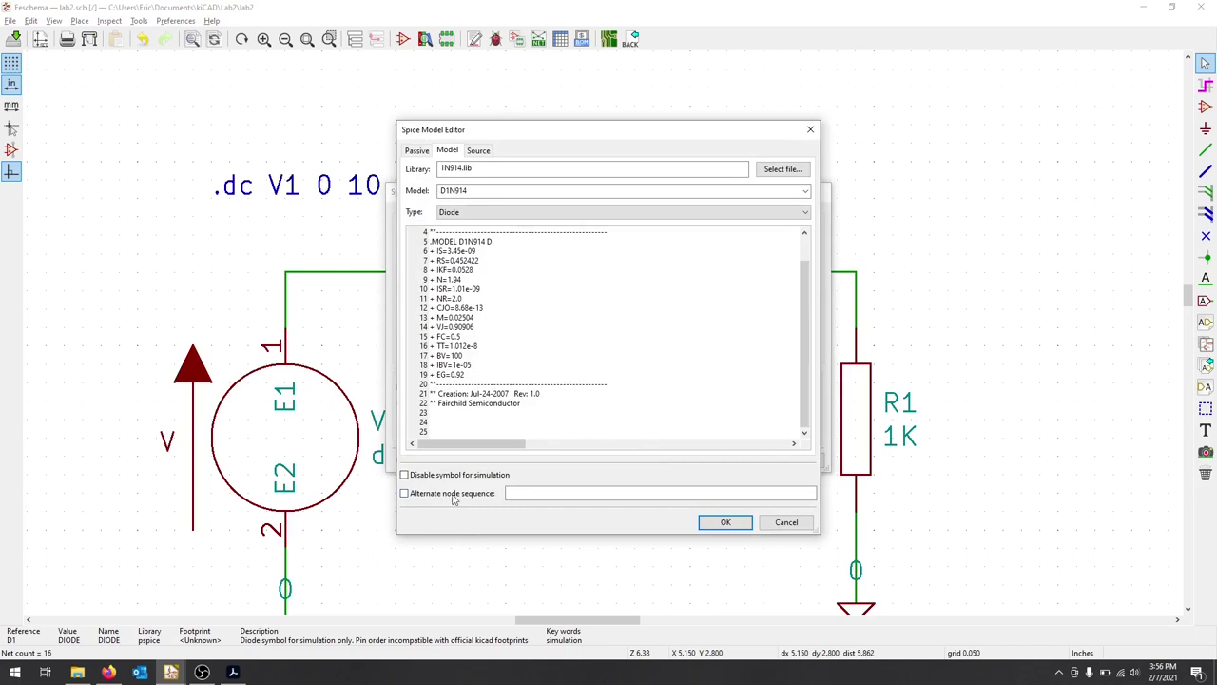
pyautogui.press('Tab')
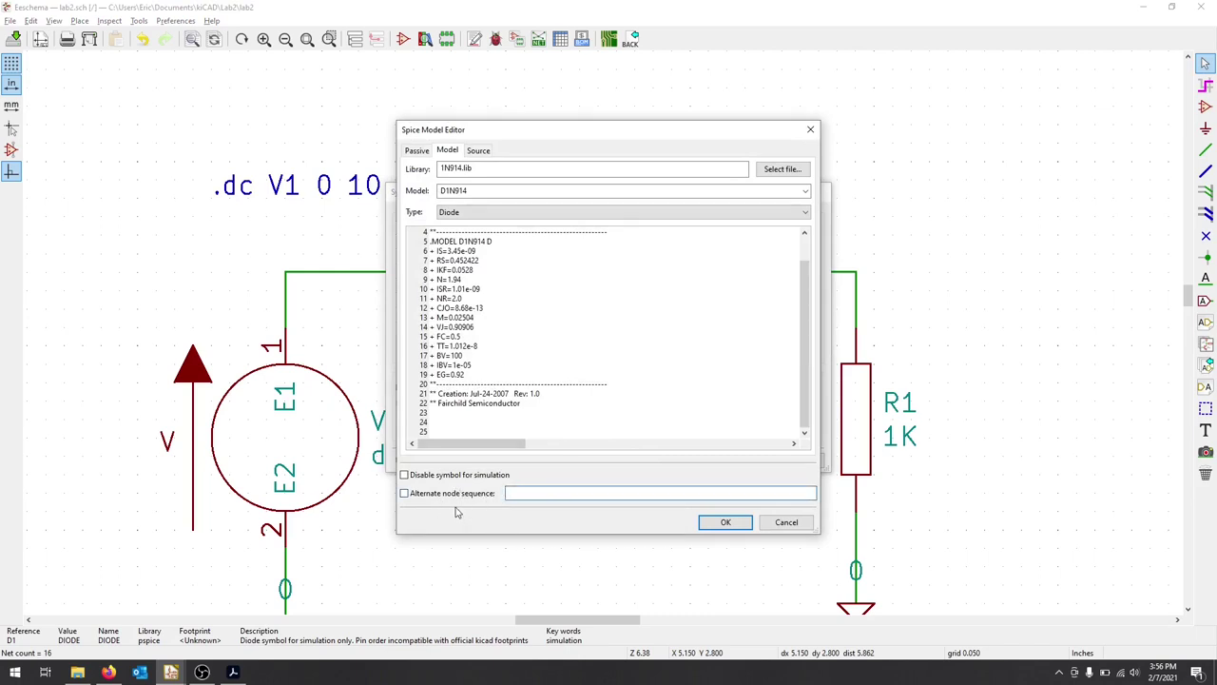
pyautogui.click(786, 523)
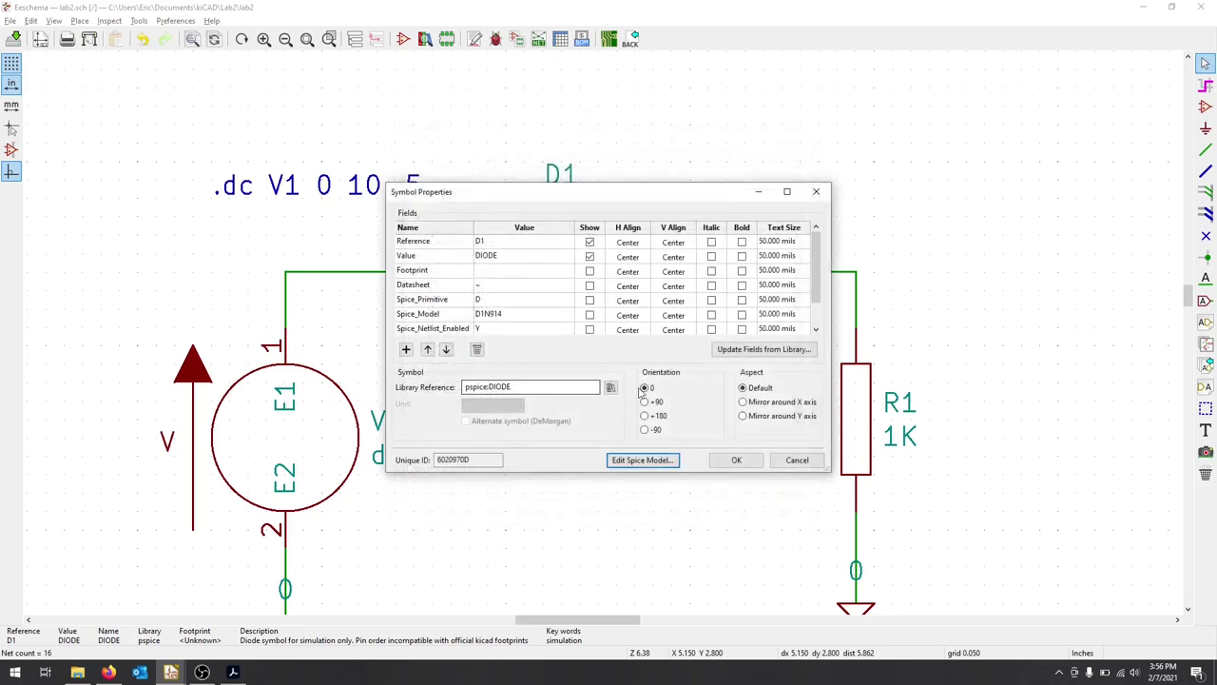
pyautogui.click(795, 461)
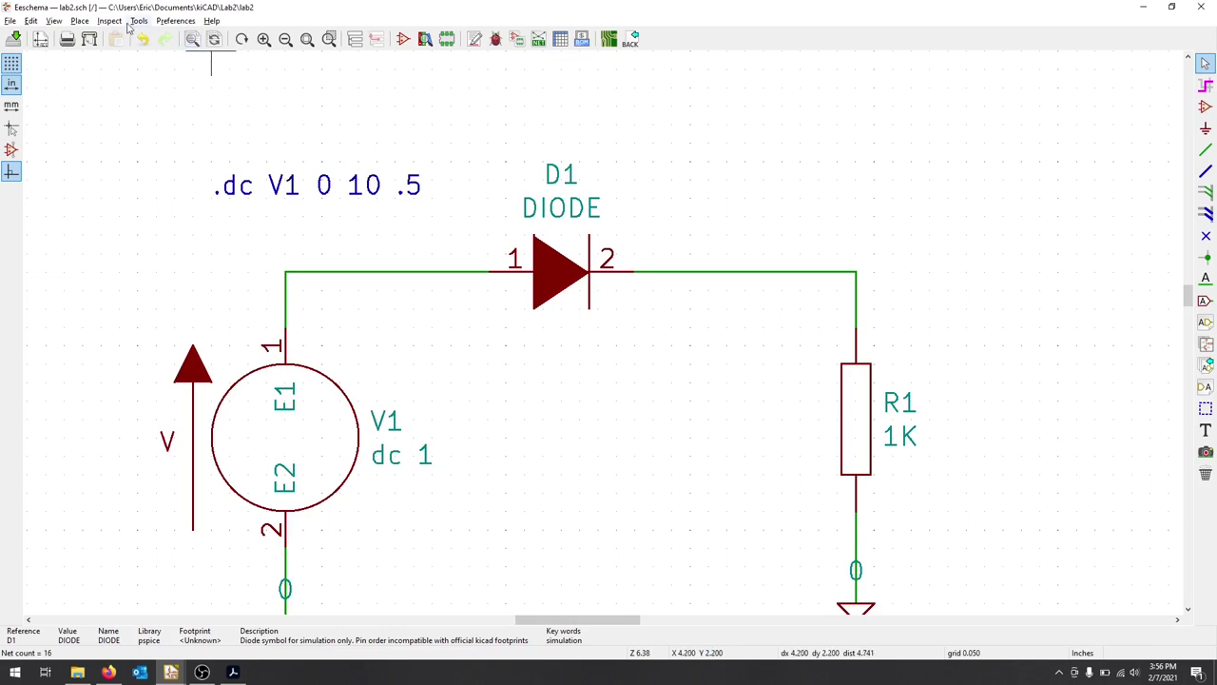
# Step: Place a global label 'Din' to the left of V1's source wire
pyautogui.click(80, 21)
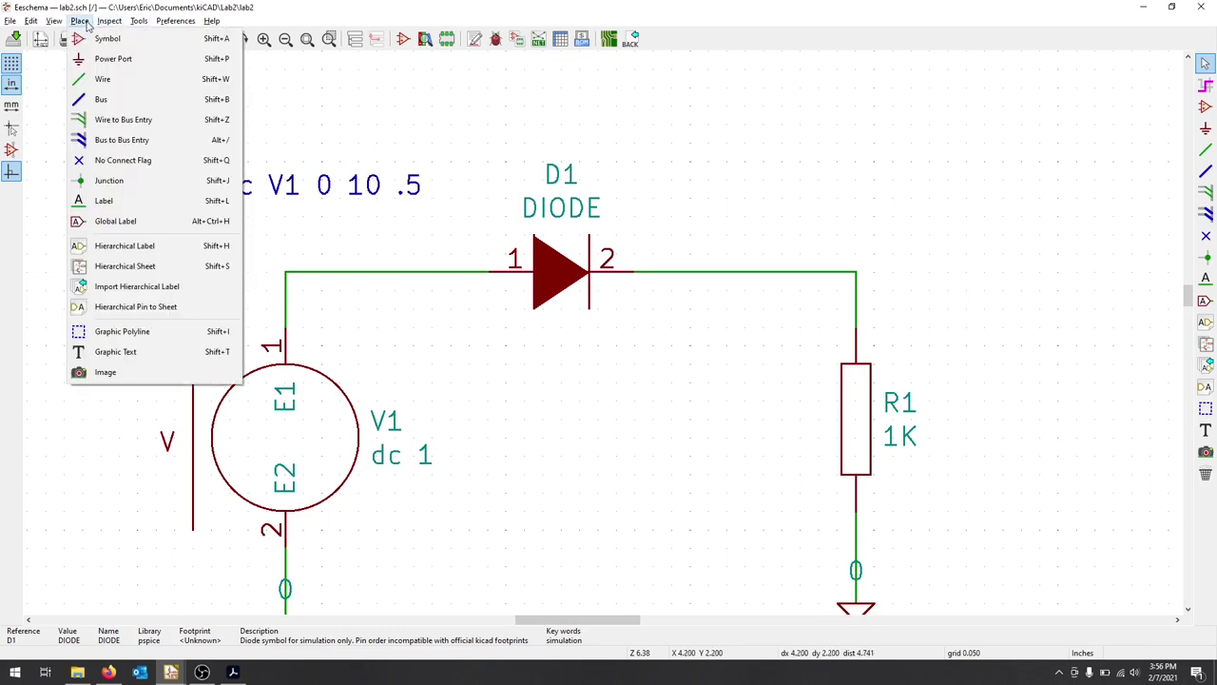
pyautogui.click(140, 222)
pyautogui.click(174, 254)
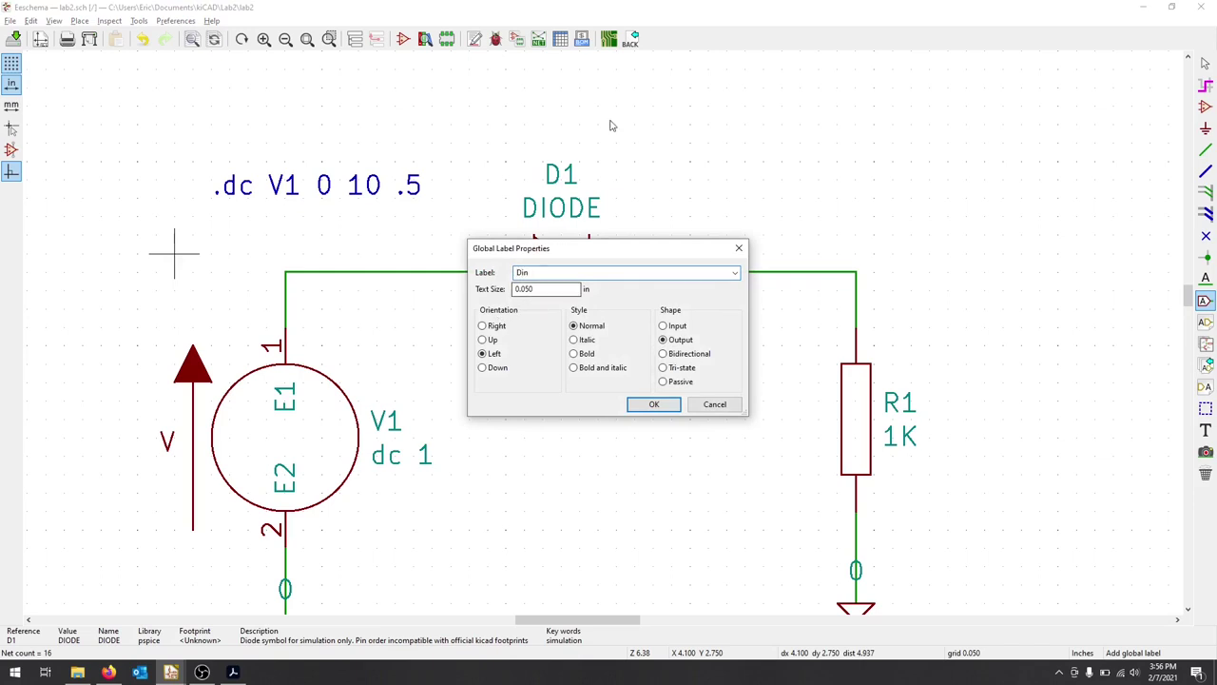
pyautogui.click(654, 404)
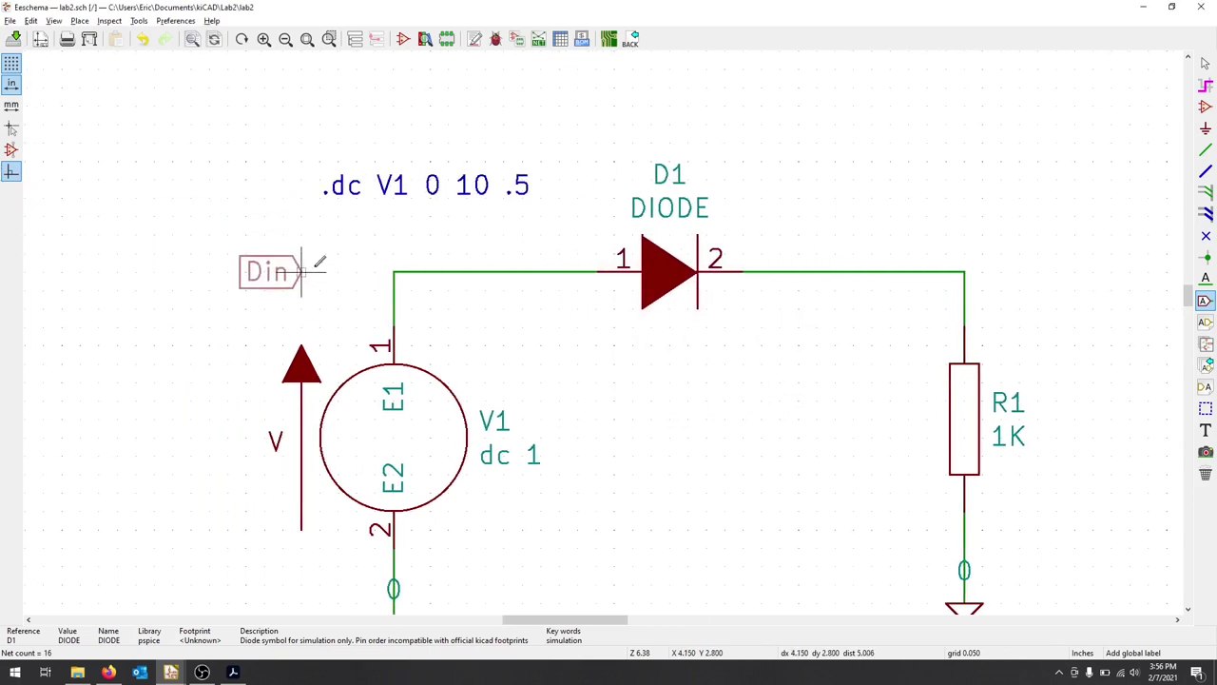
pyautogui.click(341, 272)
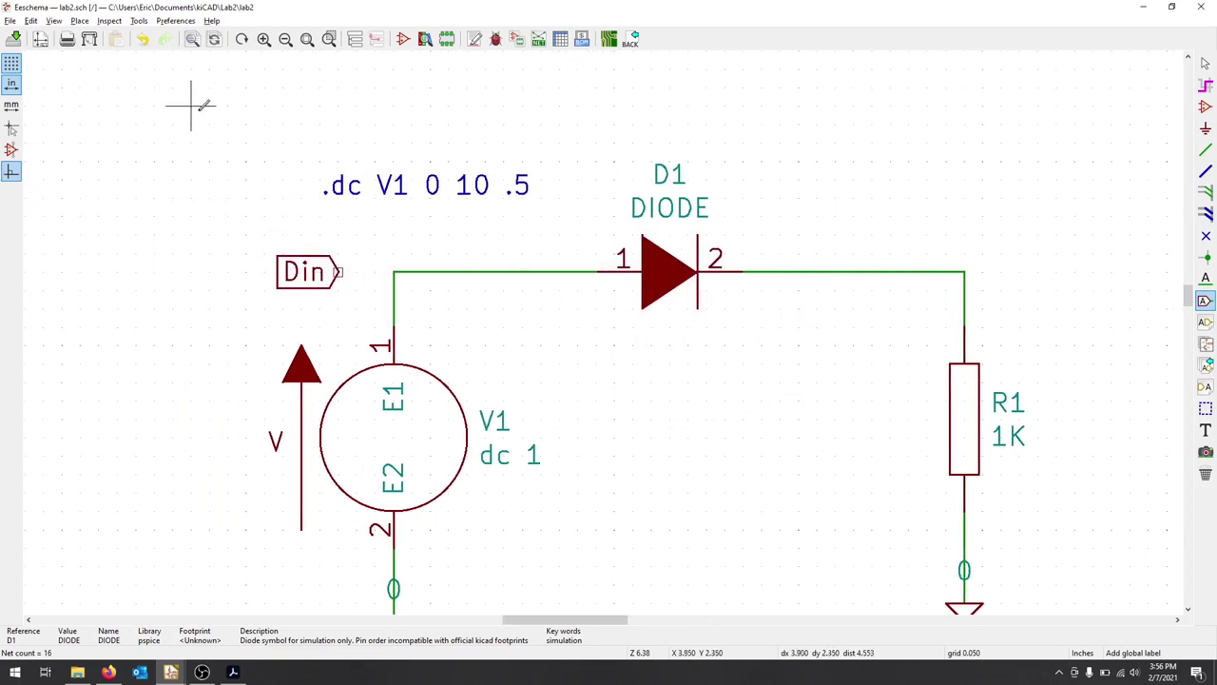
# Step: Place an Output global label 'Dout' to the right of R1's wire
pyautogui.click(79, 20)
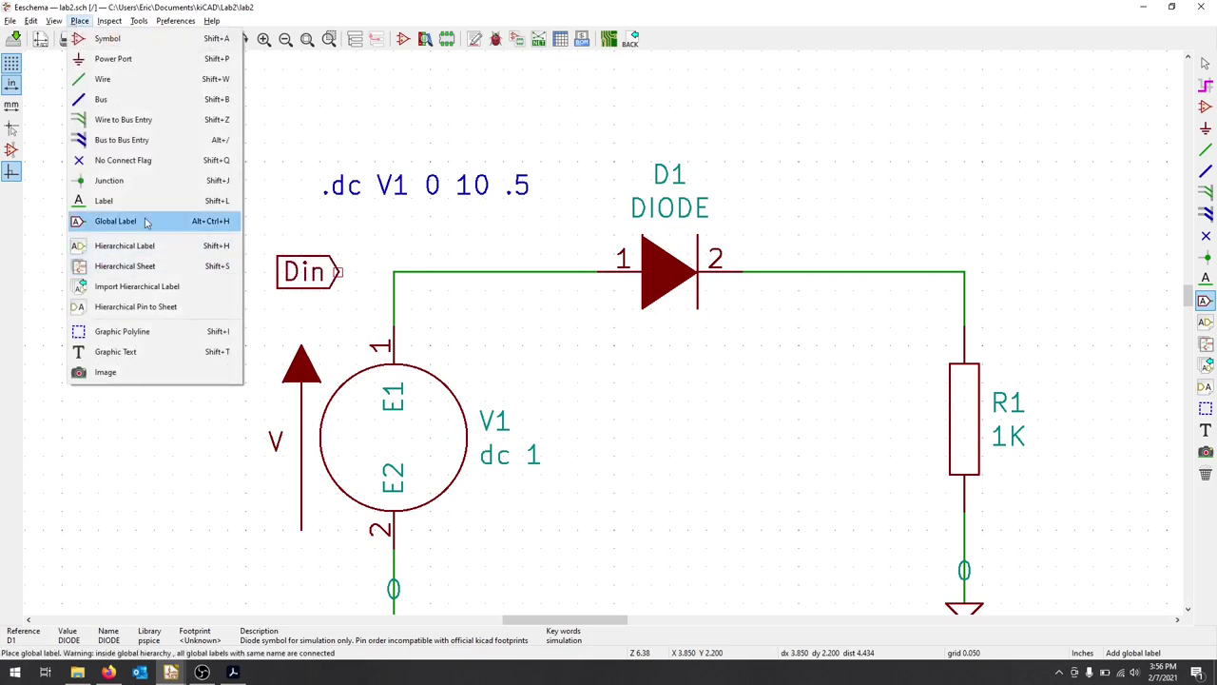
pyautogui.click(105, 221)
pyautogui.click(1037, 272)
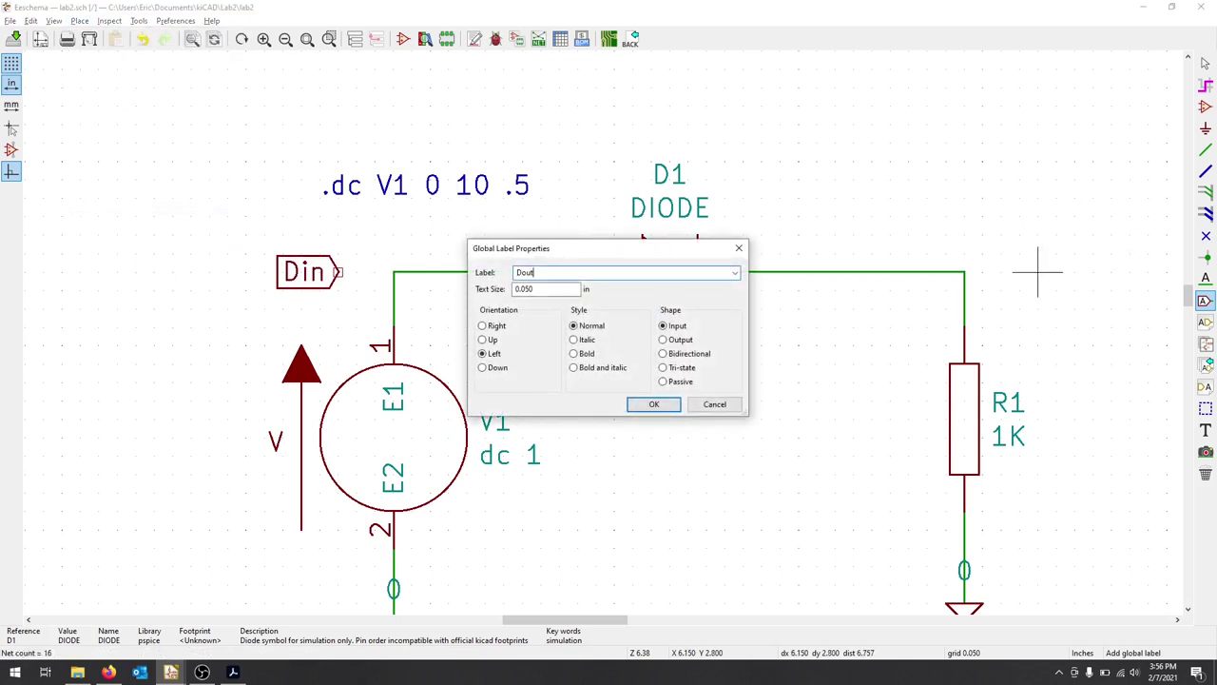
pyautogui.click(663, 340)
pyautogui.click(654, 404)
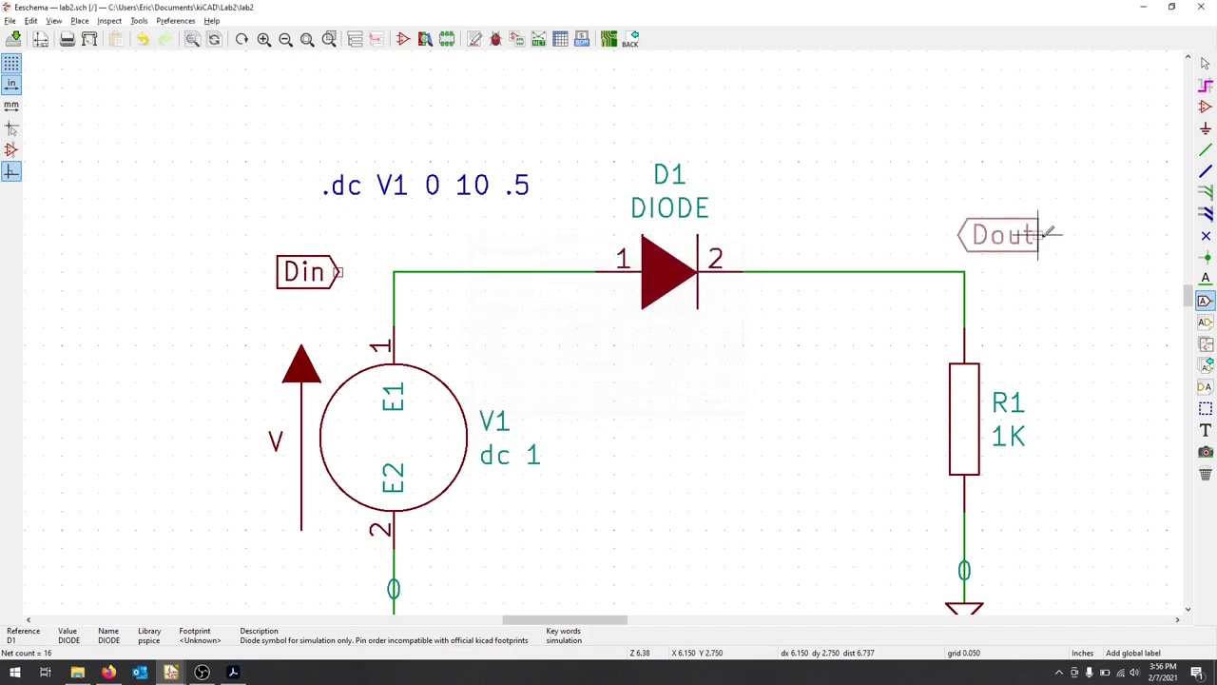
pyautogui.click(1096, 271)
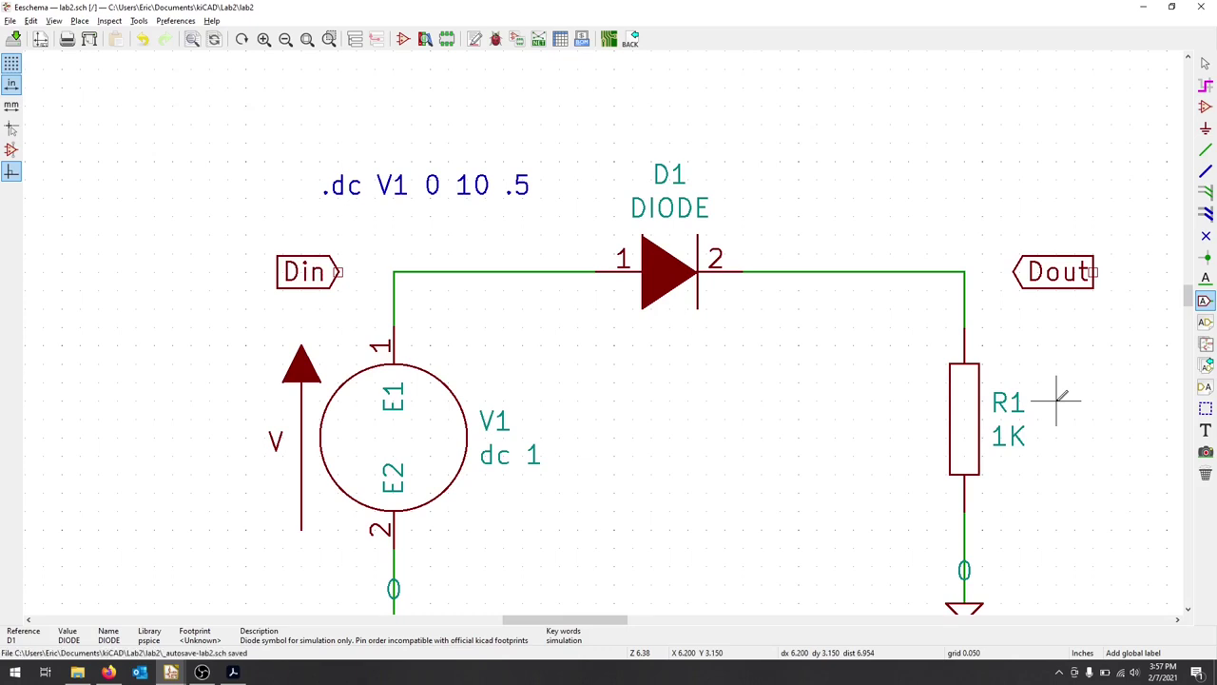
# Step: Wire Din to the source node and Dout to the R1 corner, then launch the Spice Simulator
pyautogui.click(79, 21)
pyautogui.click(128, 79)
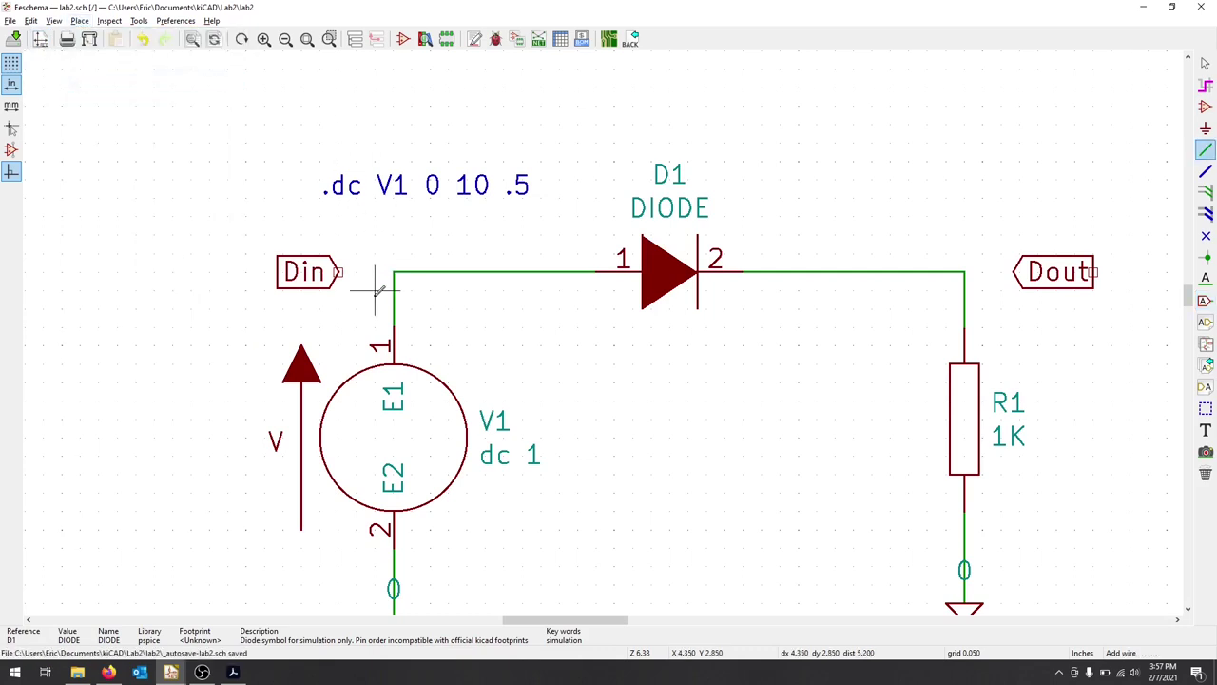
pyautogui.click(340, 272)
pyautogui.click(393, 272)
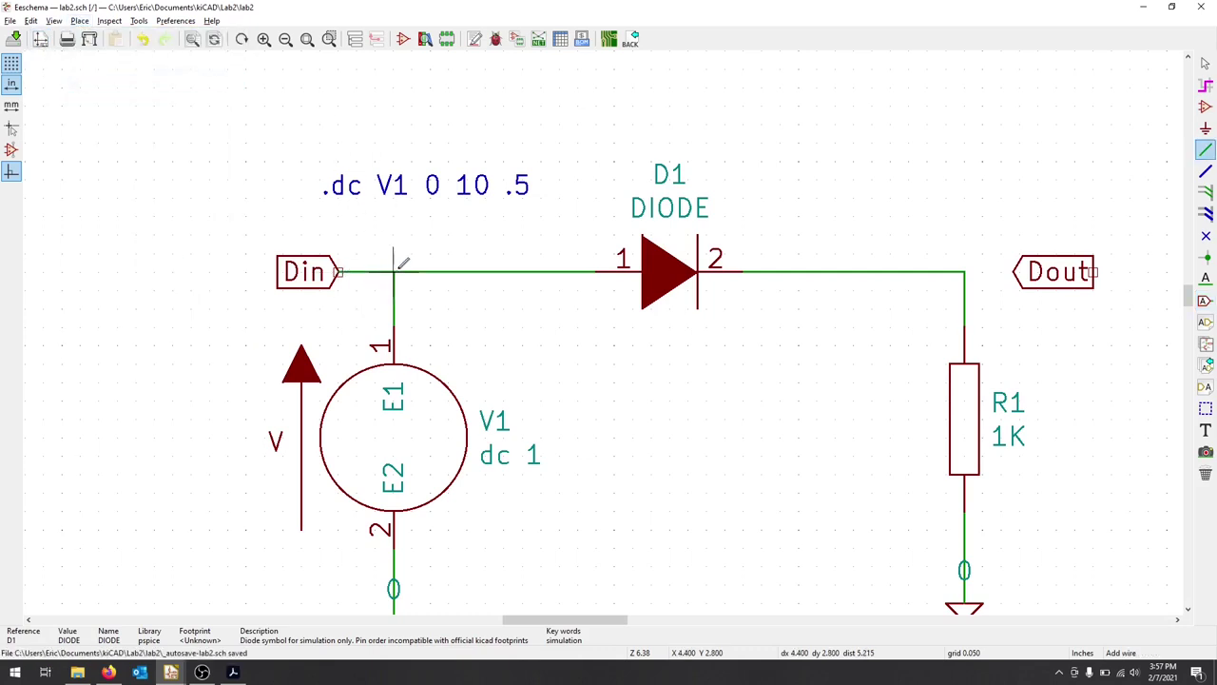
pyautogui.click(965, 272)
pyautogui.click(1014, 272)
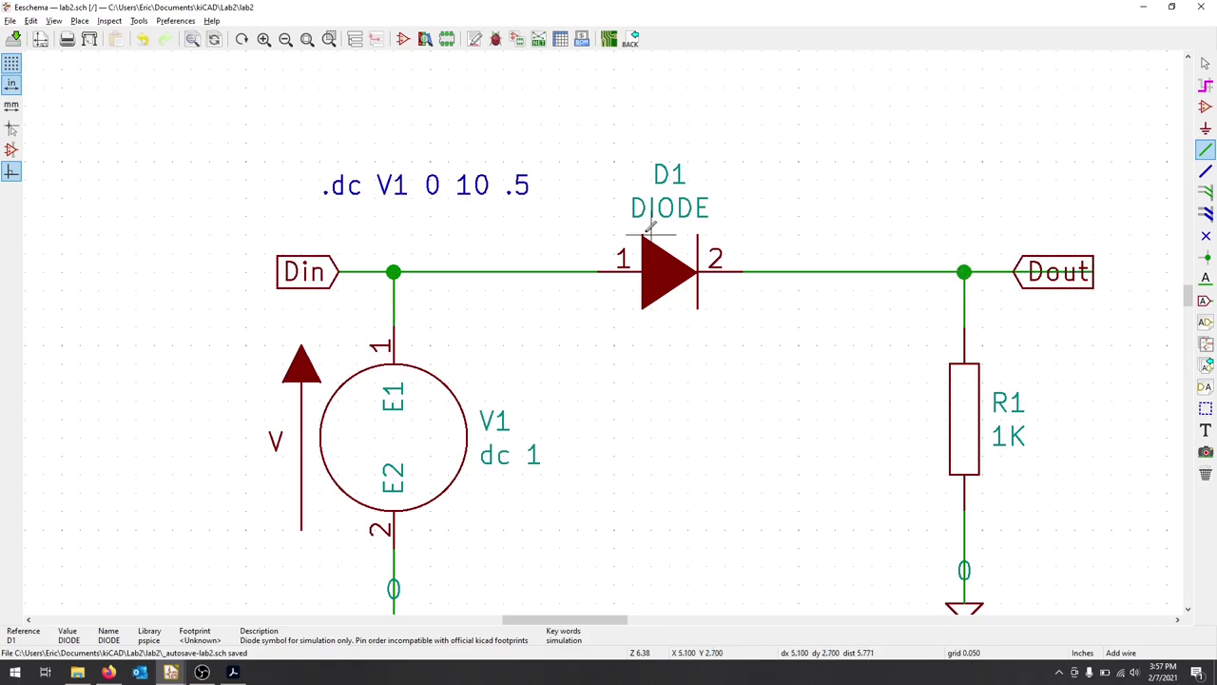
pyautogui.click(138, 21)
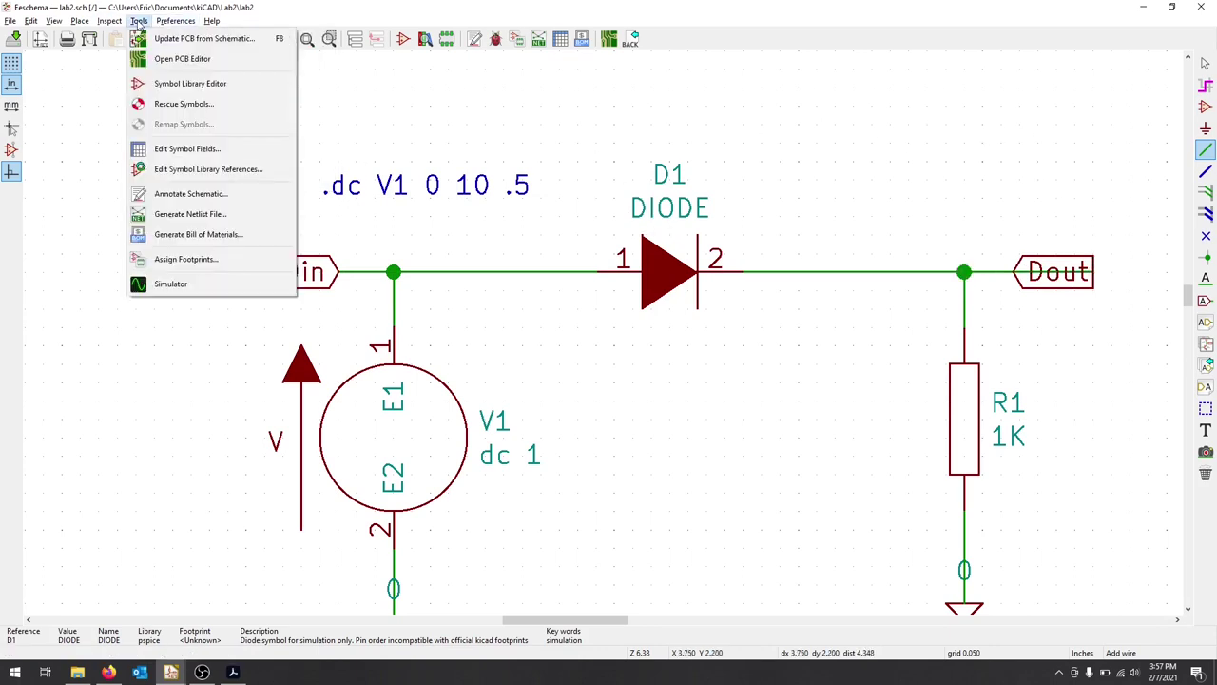
pyautogui.click(213, 285)
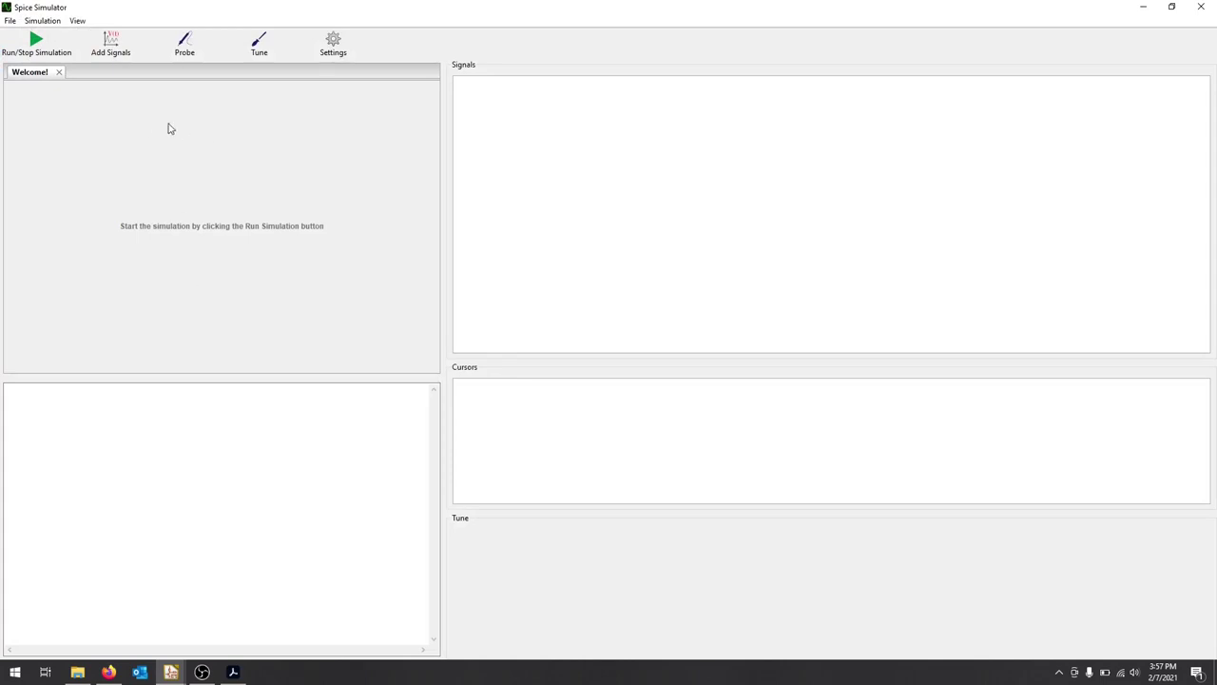
# Step: Run the DC sweep and add V(Din) and V(Dout) to the plot
pyautogui.click(34, 40)
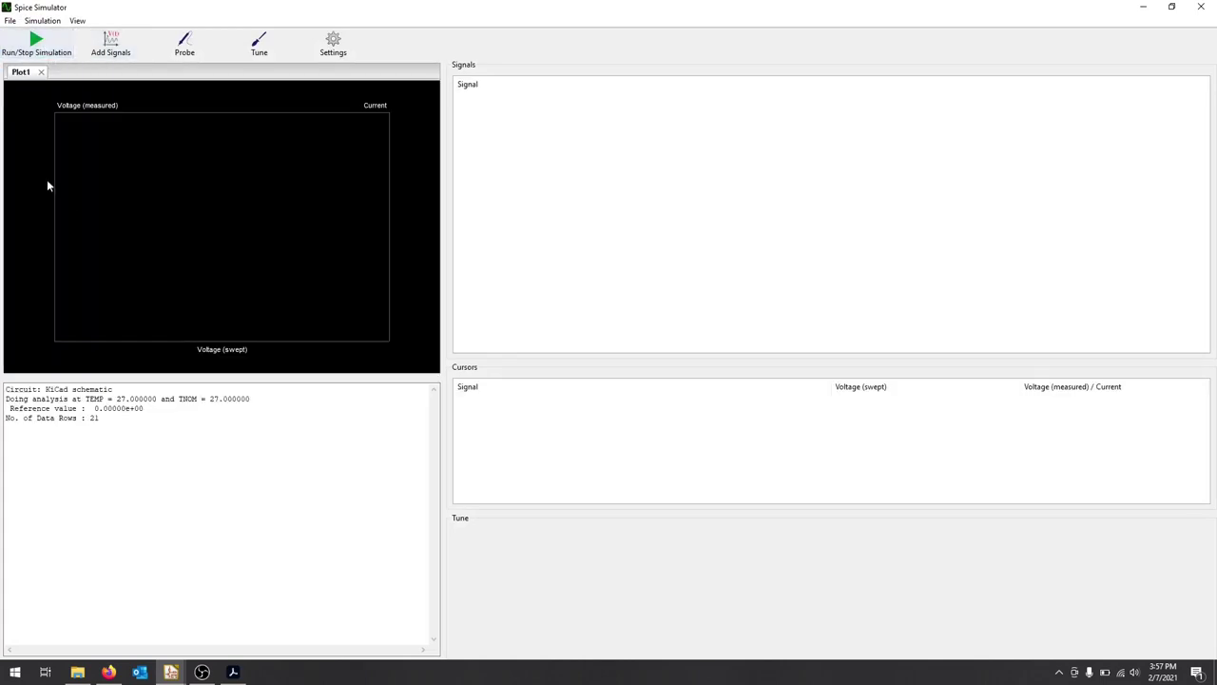
pyautogui.click(119, 48)
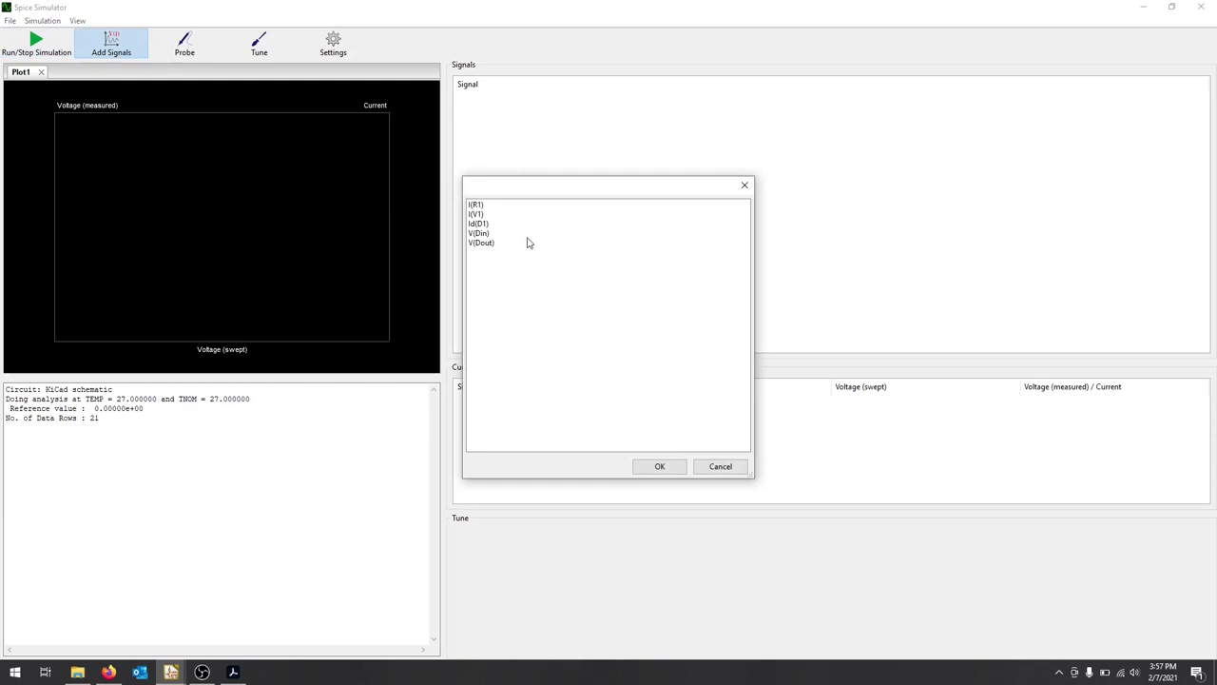
pyautogui.click(494, 235)
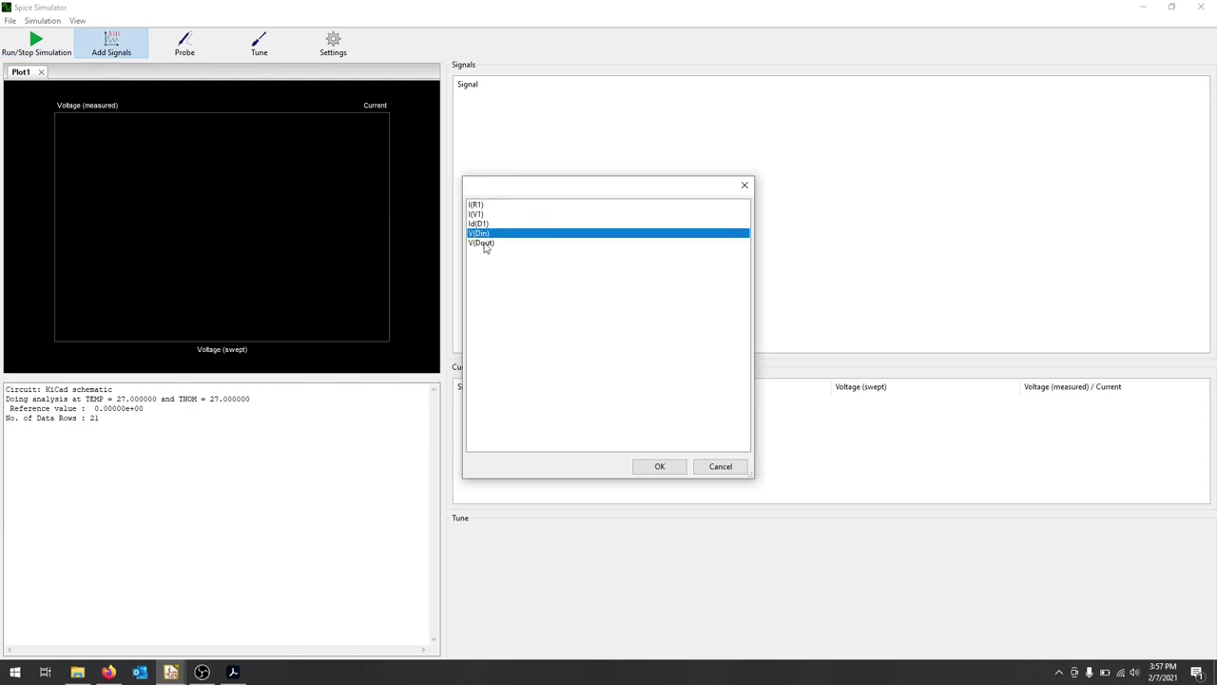
pyautogui.click(677, 472)
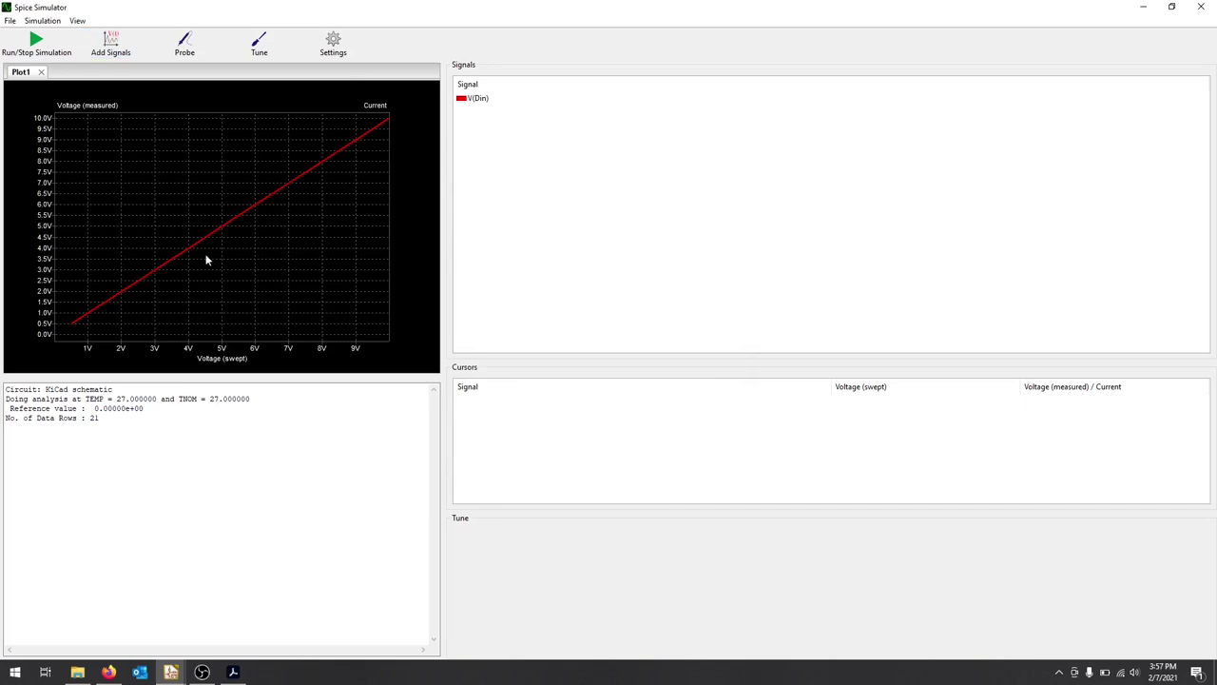
pyautogui.click(112, 42)
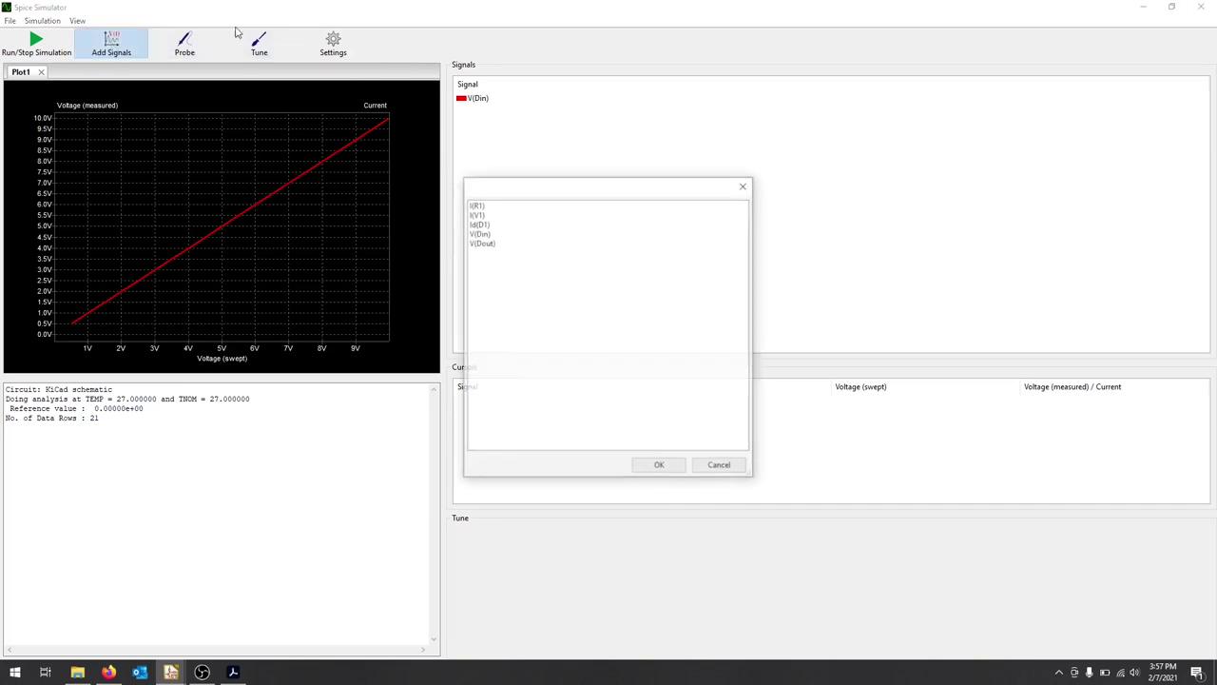
pyautogui.click(518, 243)
pyautogui.click(665, 466)
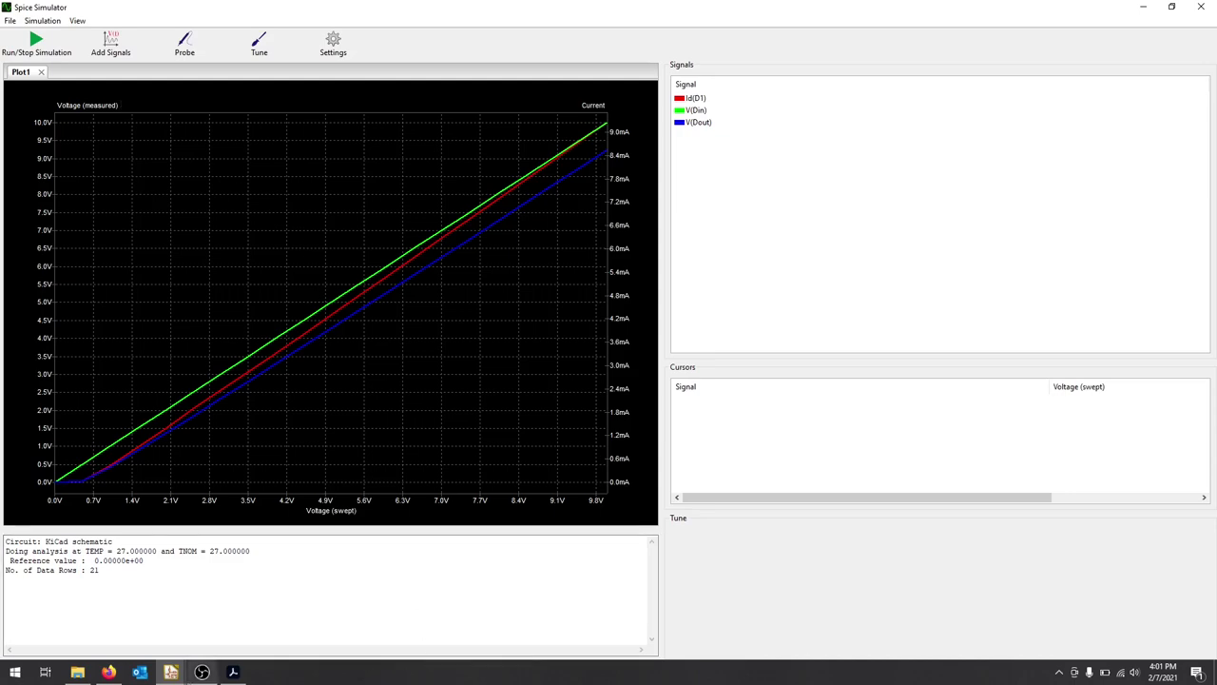
# Step: Bring up the lab manual in Acrobat at Figure 3 and the Forward Curve procedure
pyautogui.click(233, 672)
pyautogui.scroll(4, 438, 499)
pyautogui.scroll(15, 448, 510)
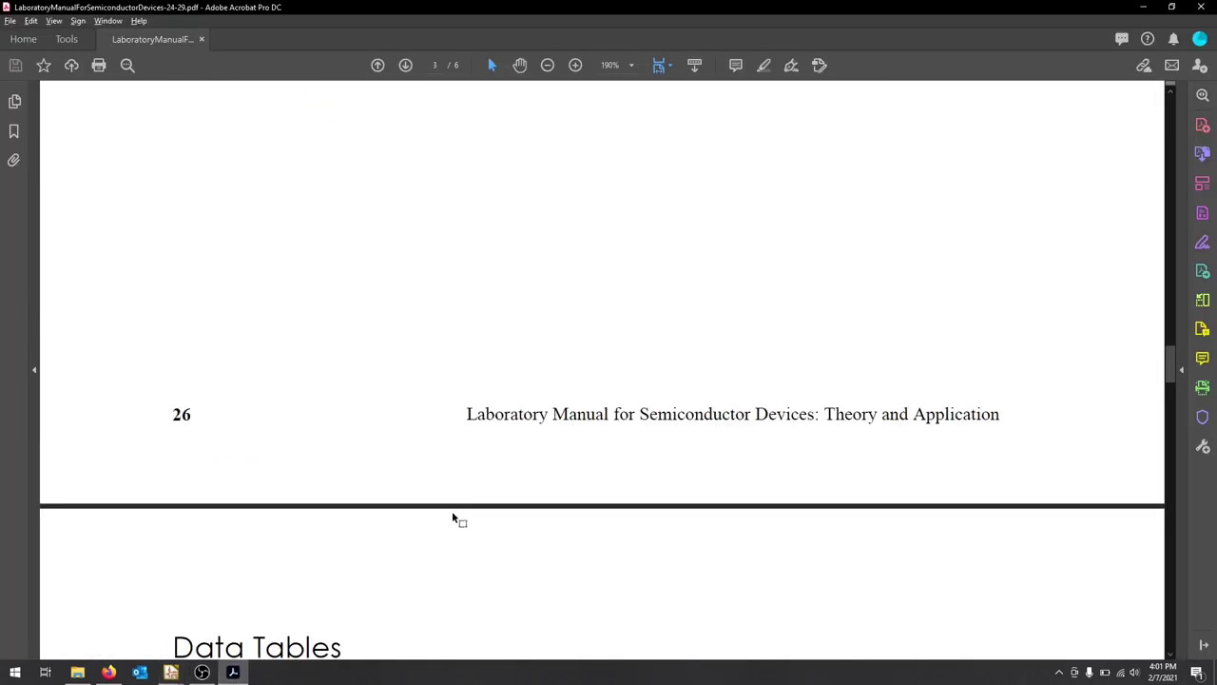
pyautogui.scroll(15, 455, 519)
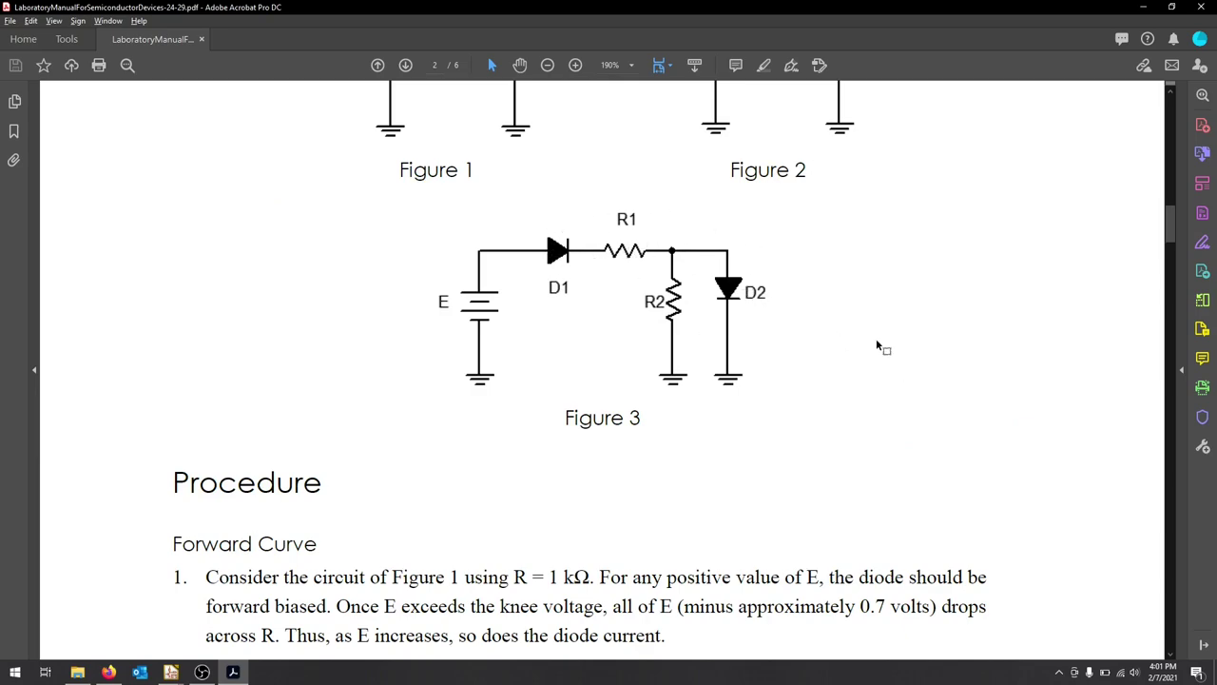
pyautogui.scroll(-4, 905, 361)
pyautogui.scroll(2, 917, 380)
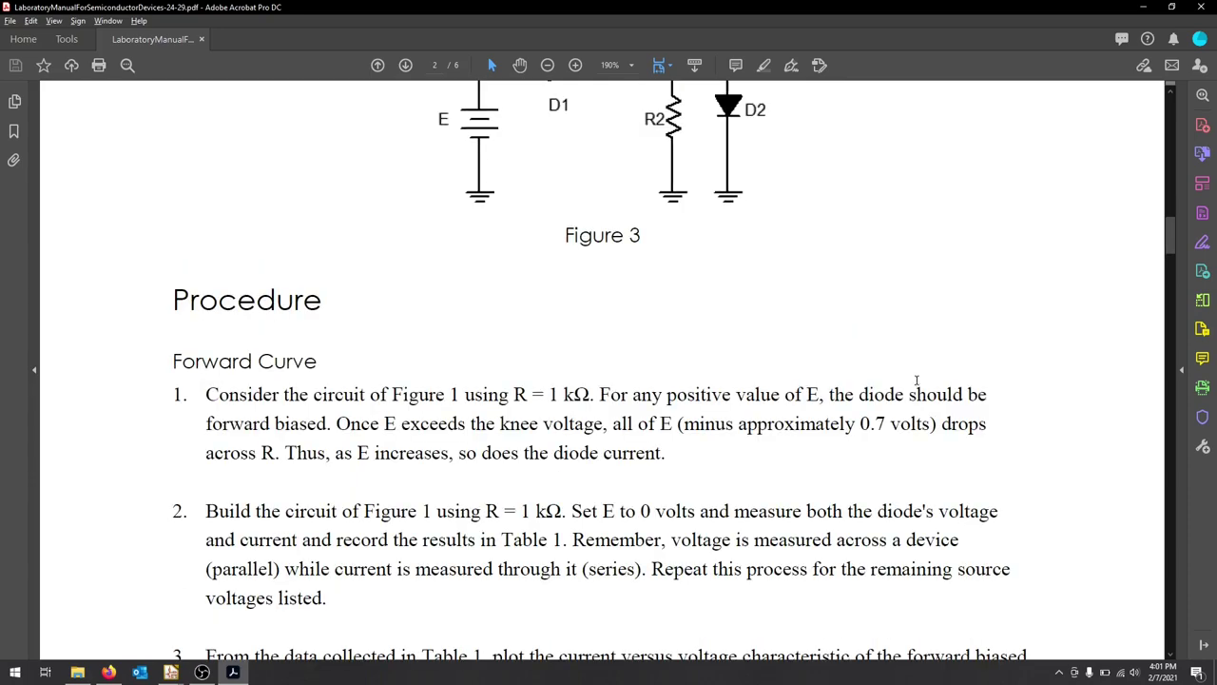